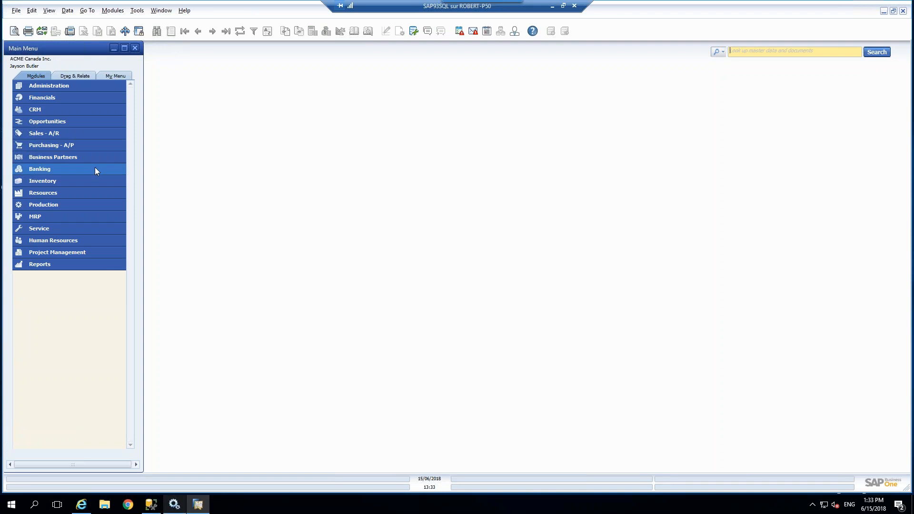
Select the Cockpit option in the cockpit section of the system's General Settings and confirm.
{"action": "left_click", "coordinate": [75, 85]}
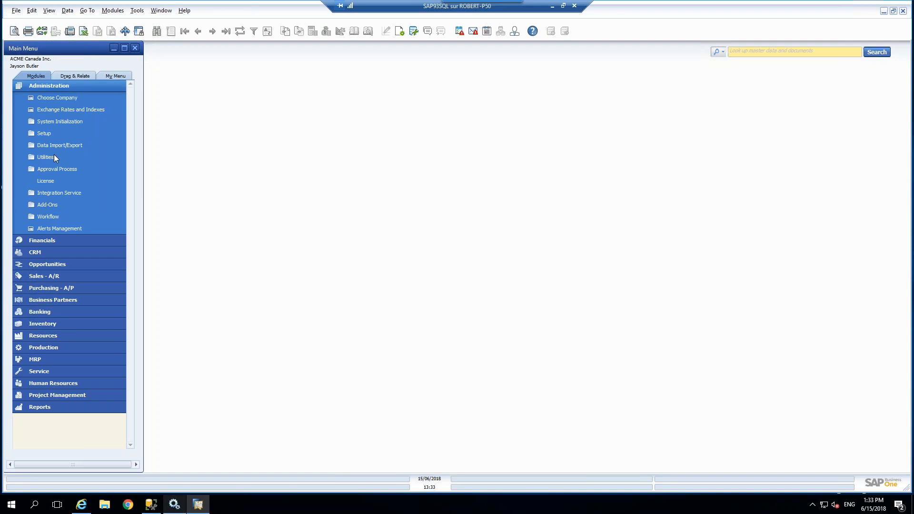
{"action": "left_click", "coordinate": [55, 123]}
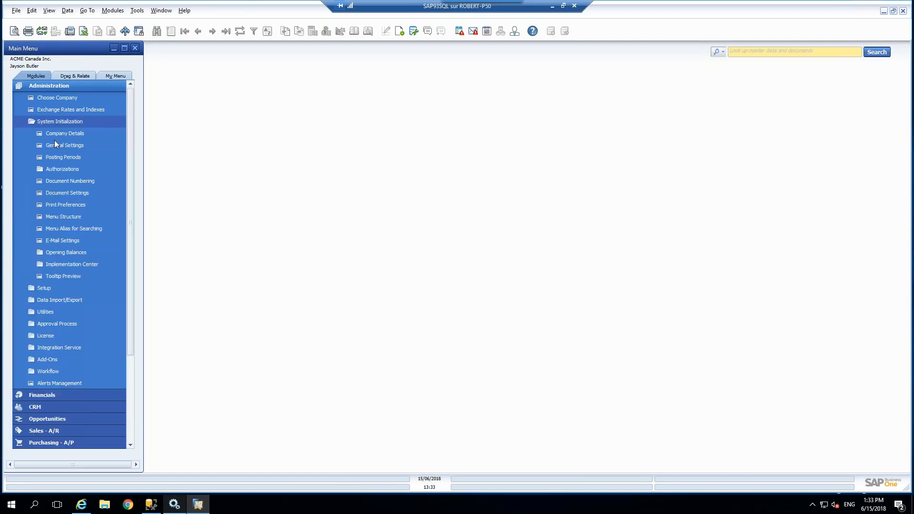
{"action": "left_click", "coordinate": [59, 144]}
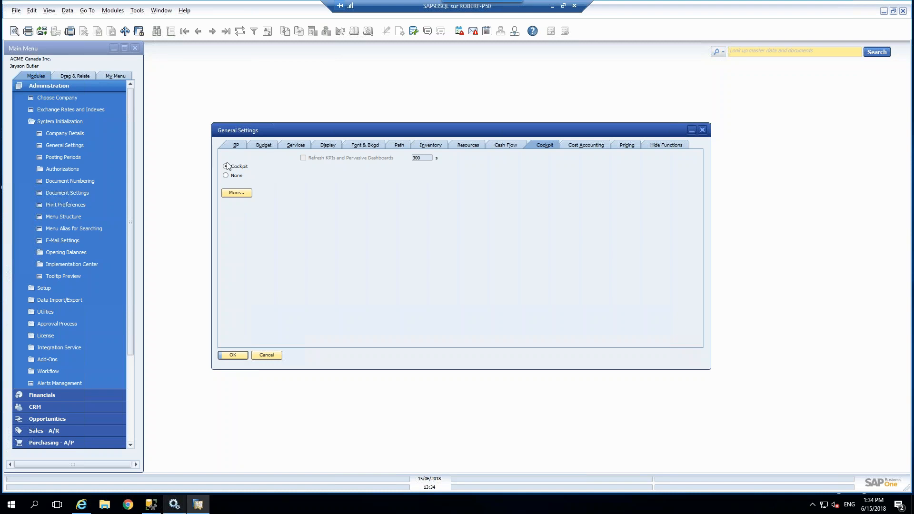
{"action": "left_click", "coordinate": [233, 356]}
{"action": "left_click", "coordinate": [55, 88]}
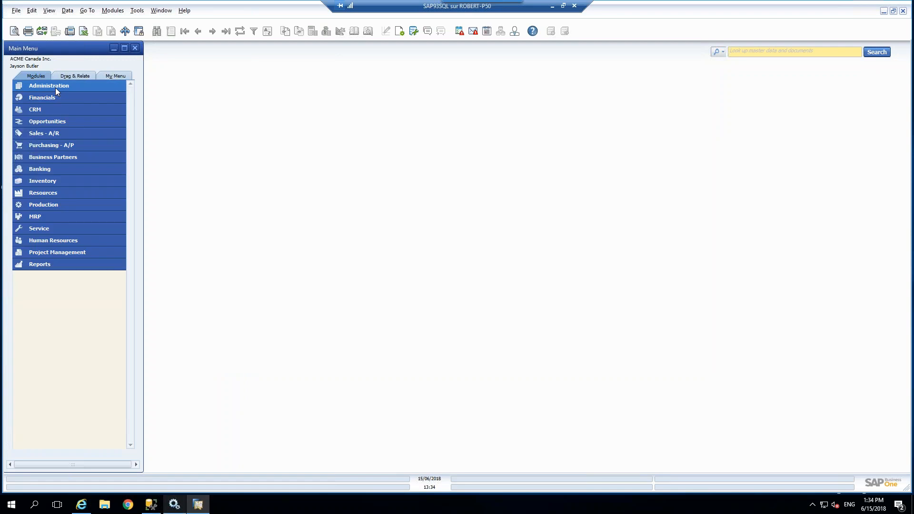
Enable the cockpit for the current user and confirm.
{"action": "left_click", "coordinate": [137, 11]}
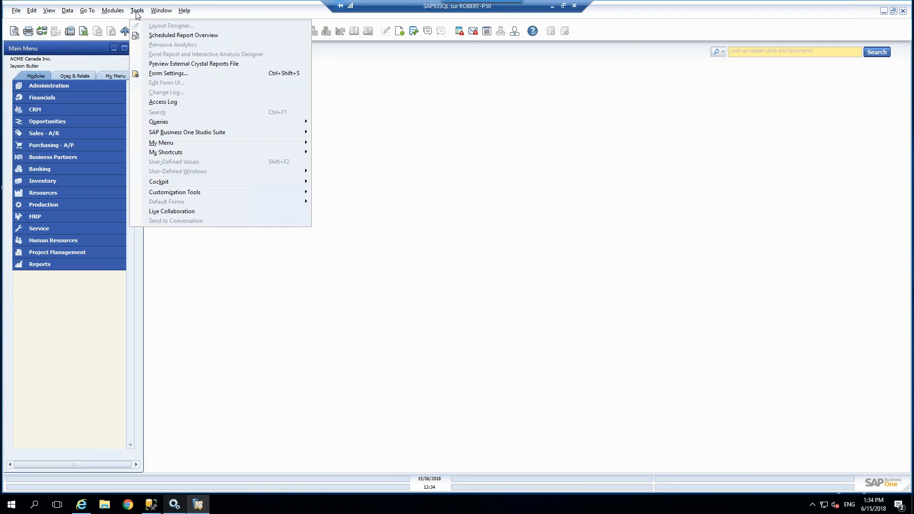
{"action": "mouse_move", "coordinate": [163, 185]}
{"action": "left_click", "coordinate": [361, 201]}
{"action": "left_click", "coordinate": [369, 274]}
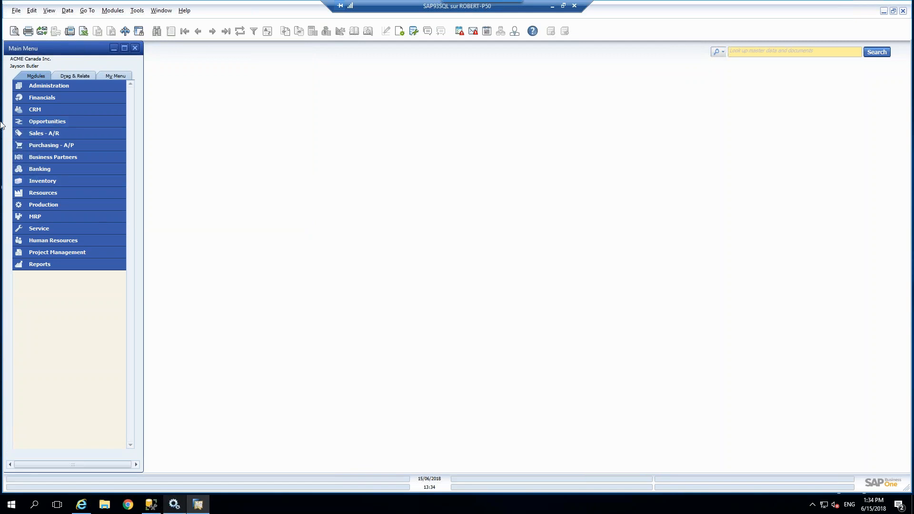
Log on again to the ACME Canada Inc. database SBODemoCAsql2 as manager, entering the account password.
{"action": "left_click", "coordinate": [62, 88]}
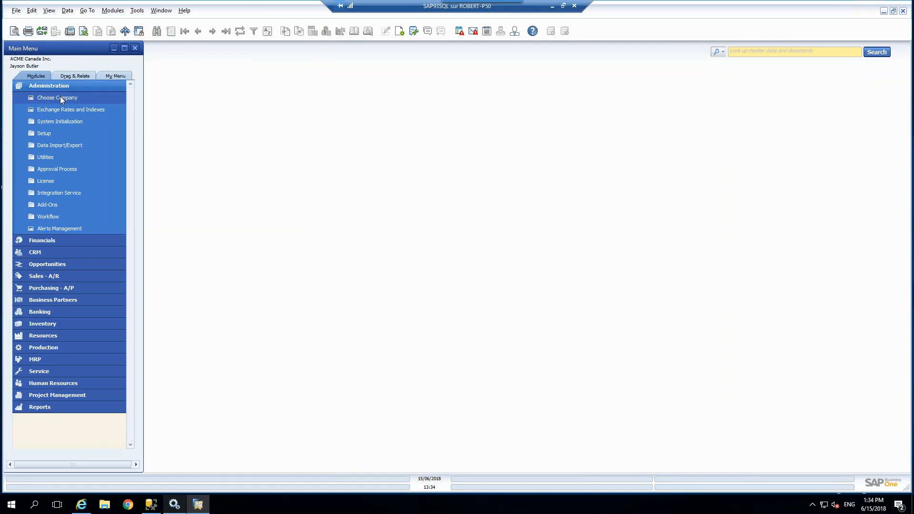
{"action": "left_click", "coordinate": [60, 96]}
{"action": "left_click", "coordinate": [465, 237]}
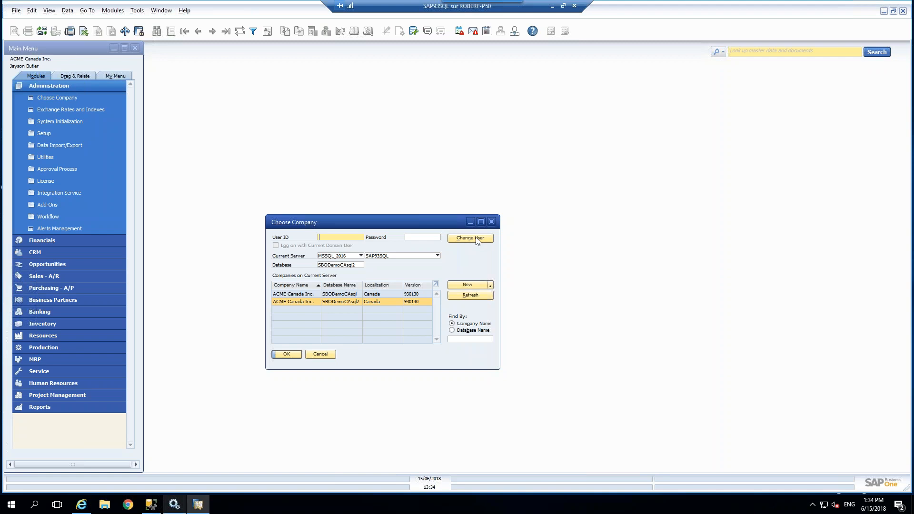
{"action": "key", "text": "Tab"}
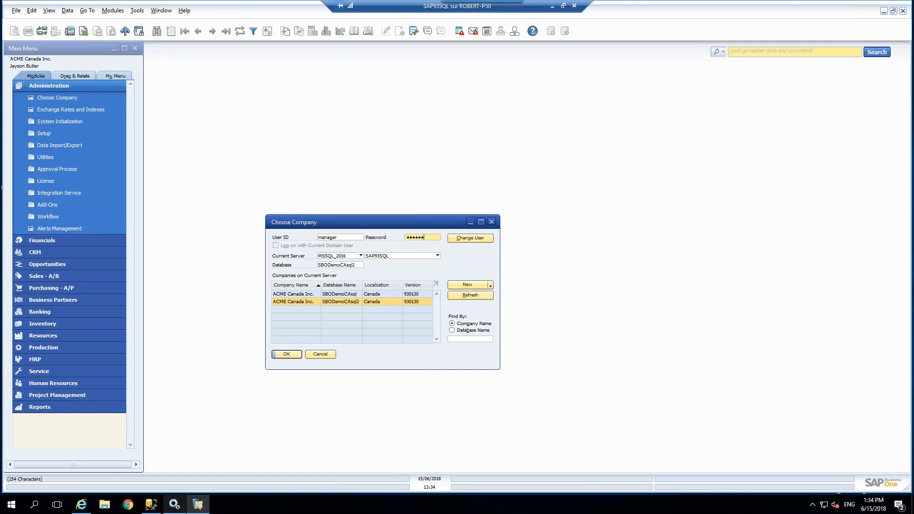
{"action": "left_click", "coordinate": [291, 355]}
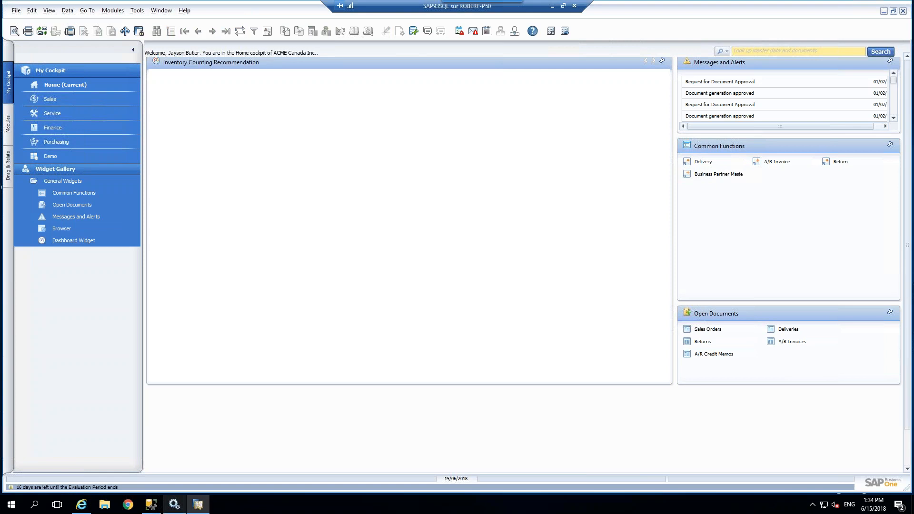
Look through the Modules and Drag & Relate lists and view the Sales and Finance cockpits.
{"action": "left_click", "coordinate": [47, 156]}
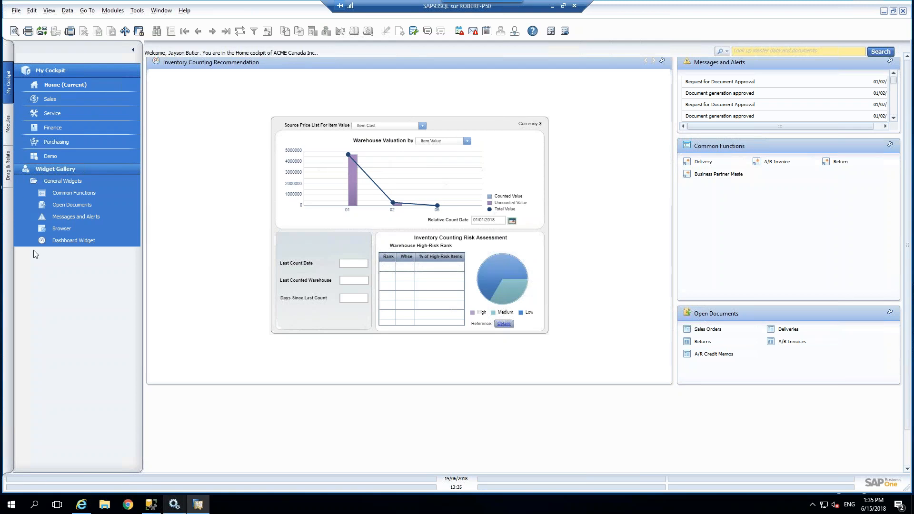
{"action": "left_click", "coordinate": [8, 126]}
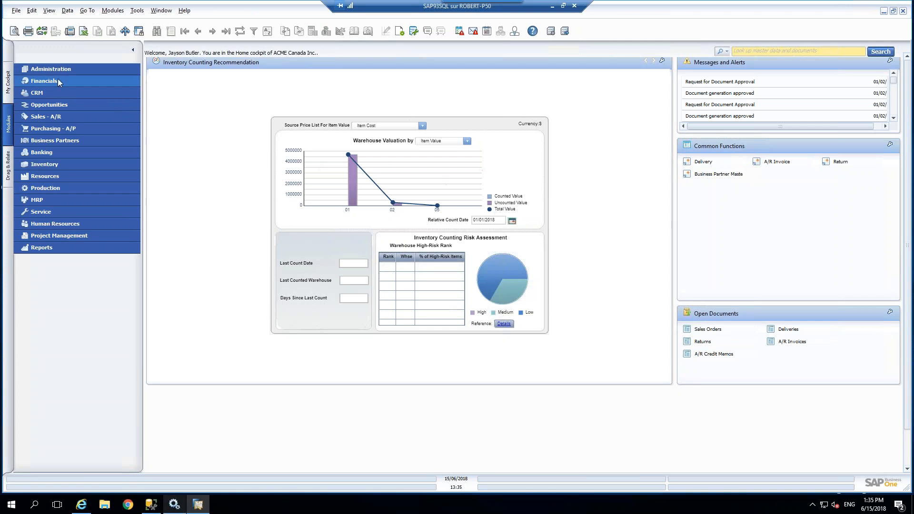
{"action": "left_click", "coordinate": [11, 150]}
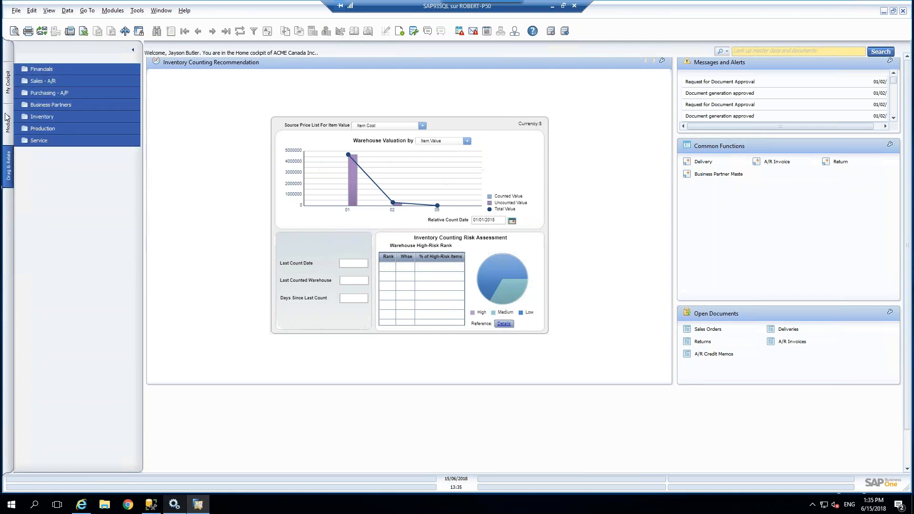
{"action": "left_click", "coordinate": [10, 96]}
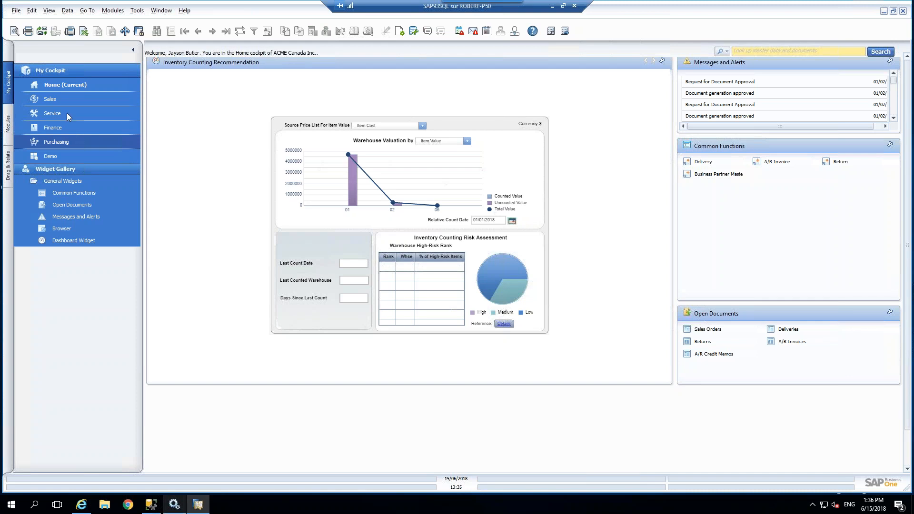
{"action": "left_click", "coordinate": [56, 99]}
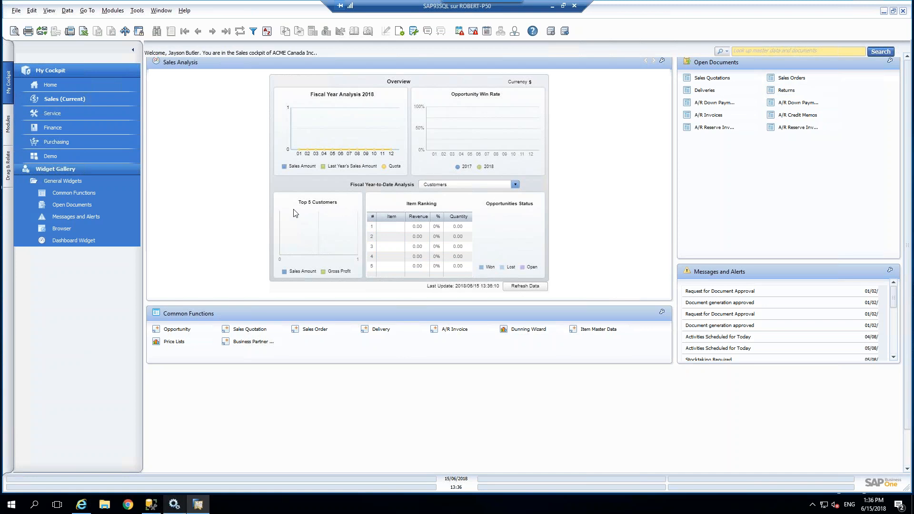
{"action": "left_click", "coordinate": [63, 126]}
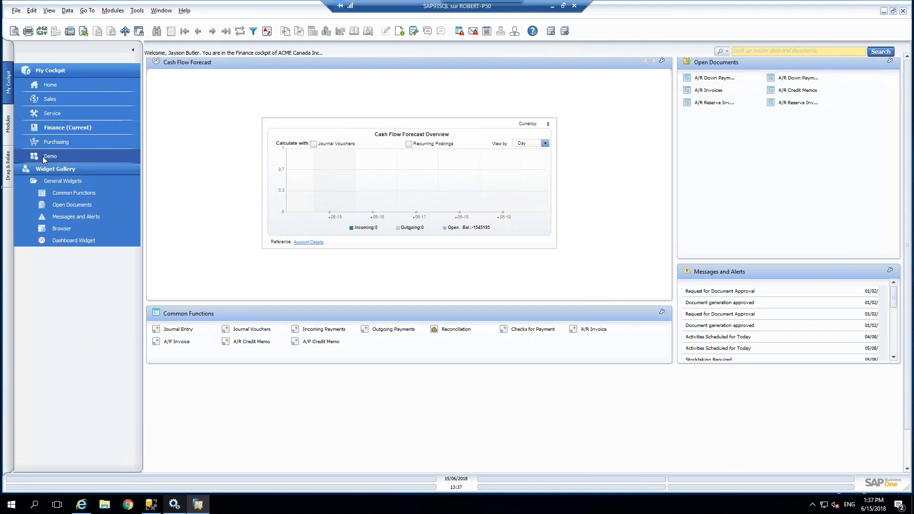
Examine the defined cockpits in the Cockpit Management setup and leave it without changes.
{"action": "left_click", "coordinate": [137, 10]}
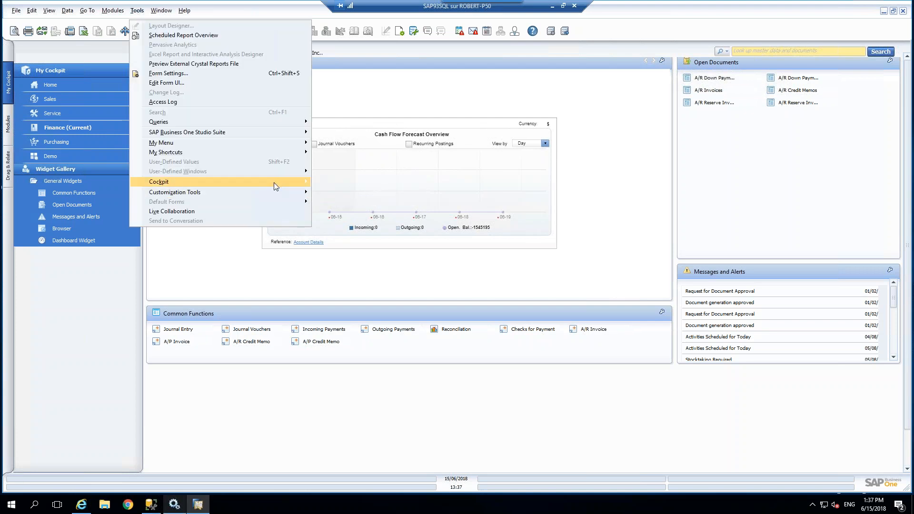
{"action": "mouse_move", "coordinate": [275, 186]}
{"action": "left_click", "coordinate": [358, 180]}
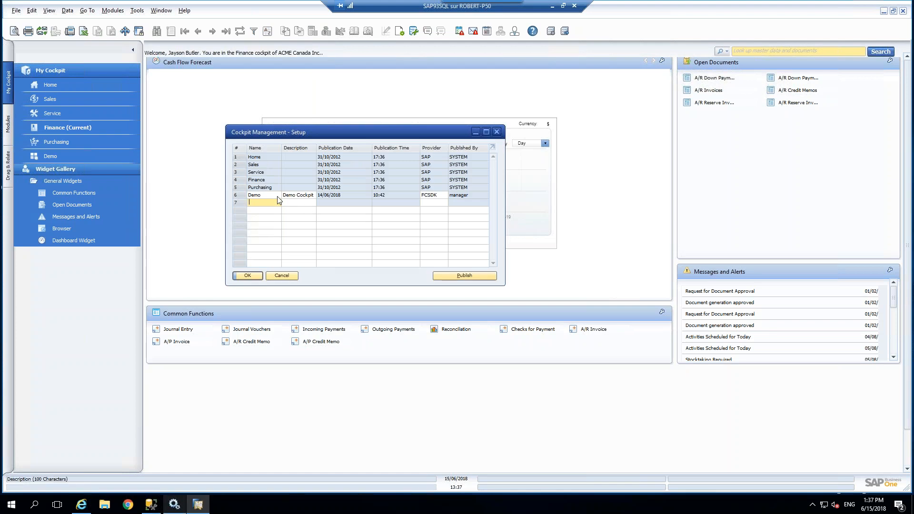
{"action": "left_click", "coordinate": [281, 276]}
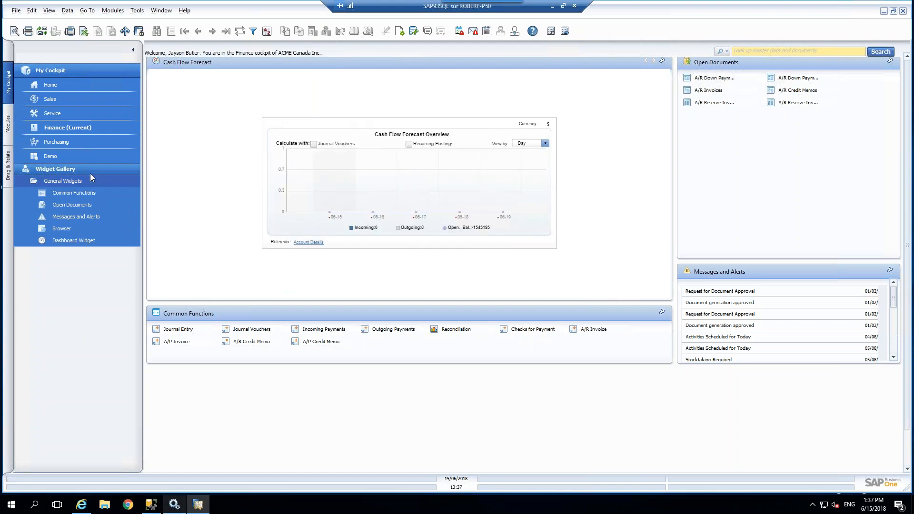
Open the Demo cockpit and remove its Common Functions and Messages and Alerts widgets, accepting the loss of their settings.
{"action": "left_click", "coordinate": [62, 156]}
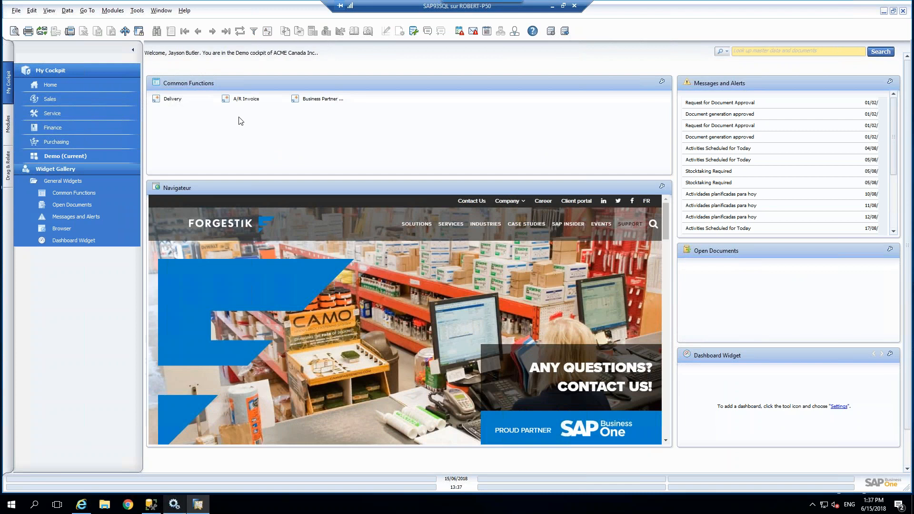
{"action": "left_click", "coordinate": [662, 82]}
{"action": "left_click", "coordinate": [639, 107]}
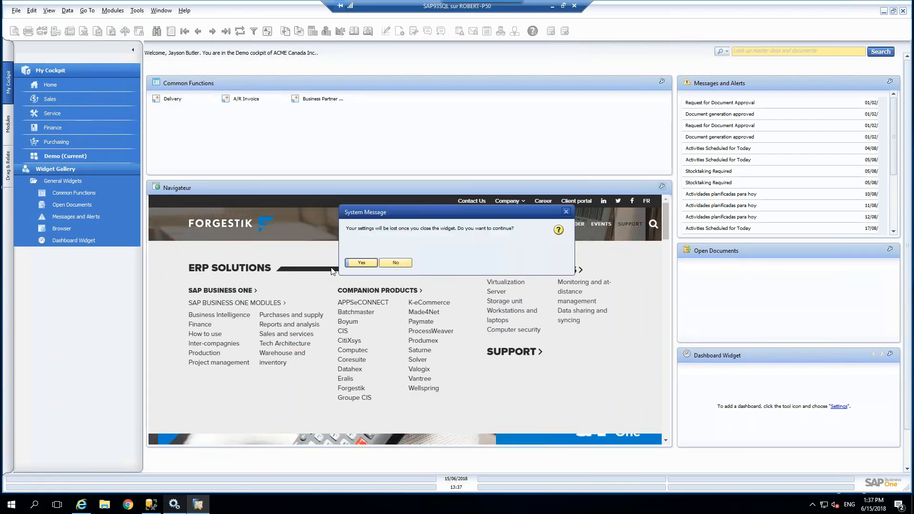
{"action": "left_click", "coordinate": [361, 264]}
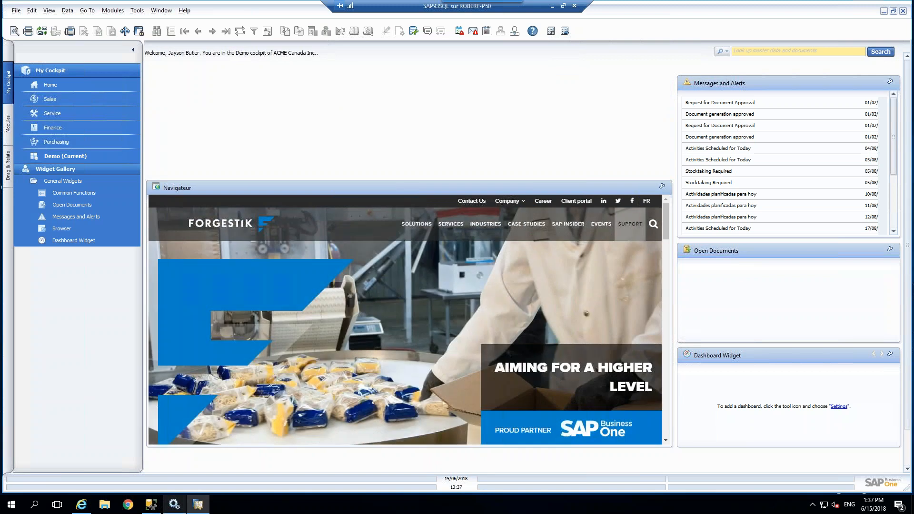
{"action": "left_click", "coordinate": [891, 82]}
{"action": "left_click", "coordinate": [859, 108]}
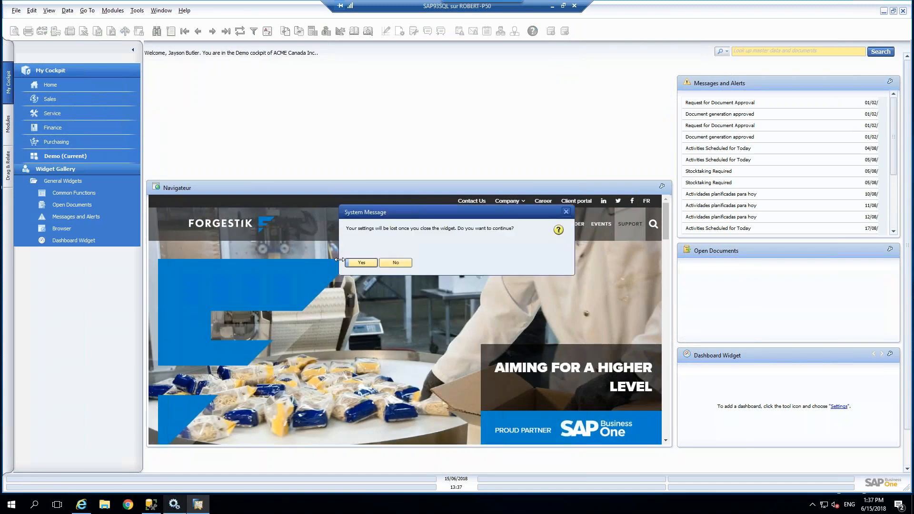
{"action": "left_click", "coordinate": [369, 261]}
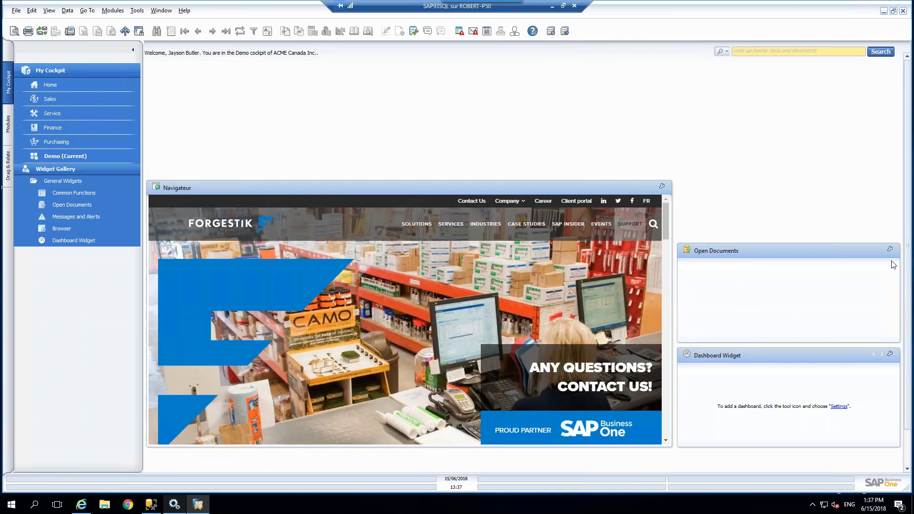
Remove the Open Documents and Dashboard Widget widgets from the Demo cockpit, accepting the loss of their settings.
{"action": "left_click", "coordinate": [890, 248]}
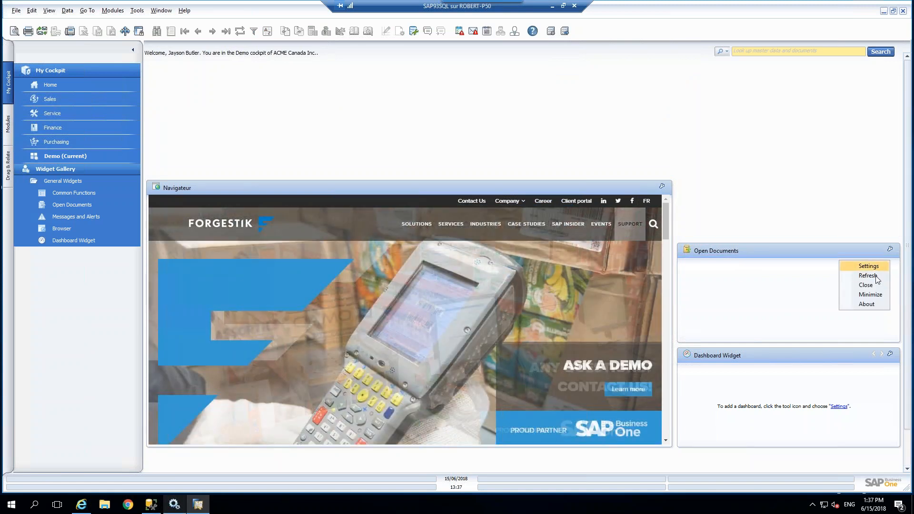
{"action": "left_click", "coordinate": [872, 285]}
{"action": "left_click", "coordinate": [362, 263]}
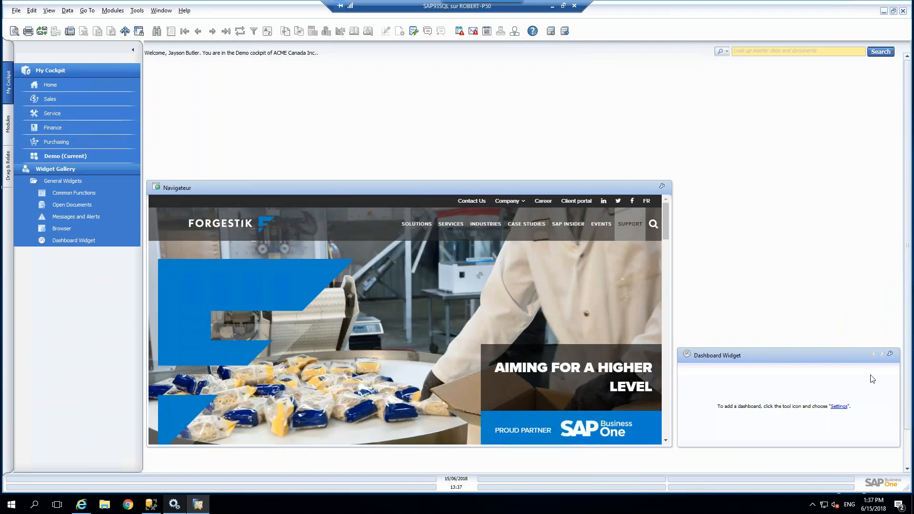
{"action": "left_click", "coordinate": [890, 353]}
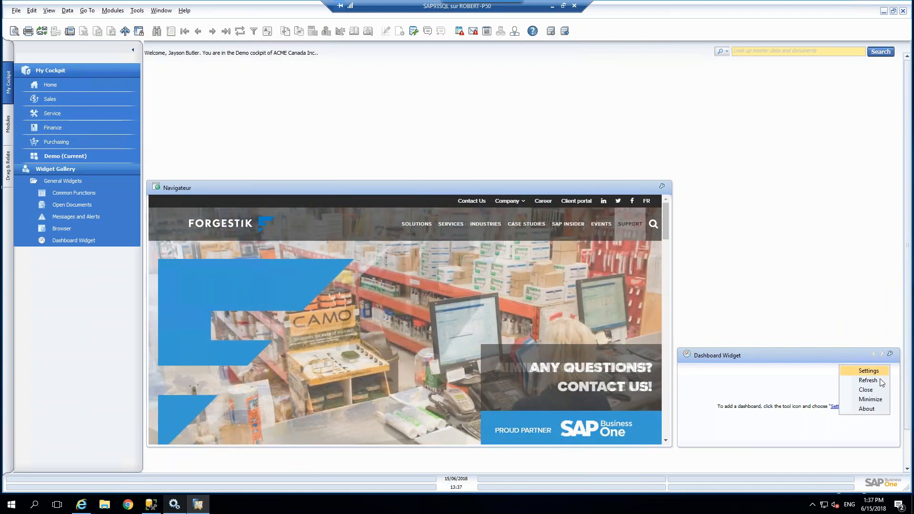
{"action": "left_click", "coordinate": [873, 389]}
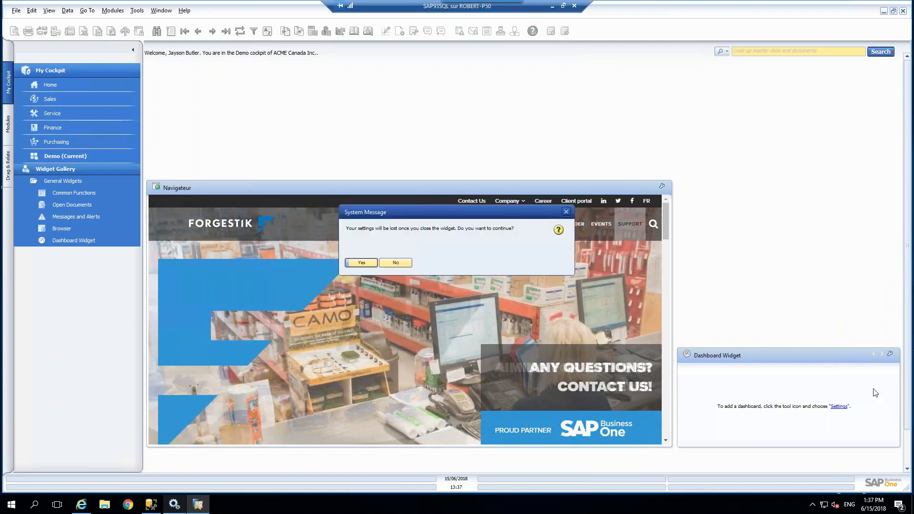
{"action": "left_click", "coordinate": [360, 263]}
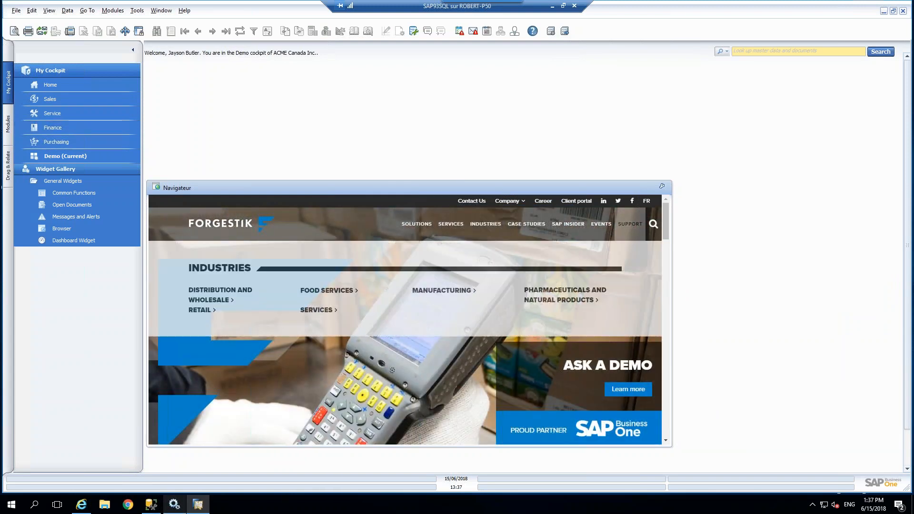
Move the Navigateur widget to the top of the Demo cockpit and add a Common Functions widget to its right.
{"action": "left_click_drag", "start_coordinate": [390, 189], "coordinate": [395, 94]}
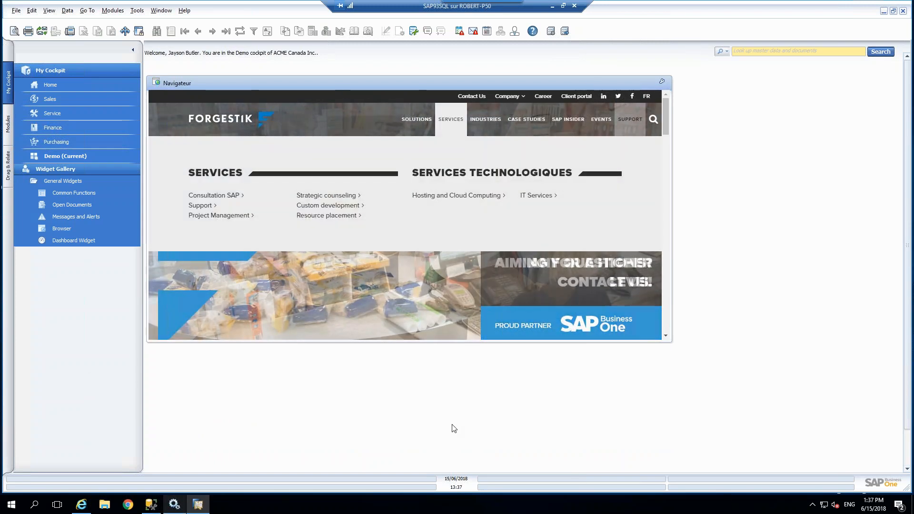
{"action": "left_click_drag", "start_coordinate": [83, 205], "coordinate": [220, 70]}
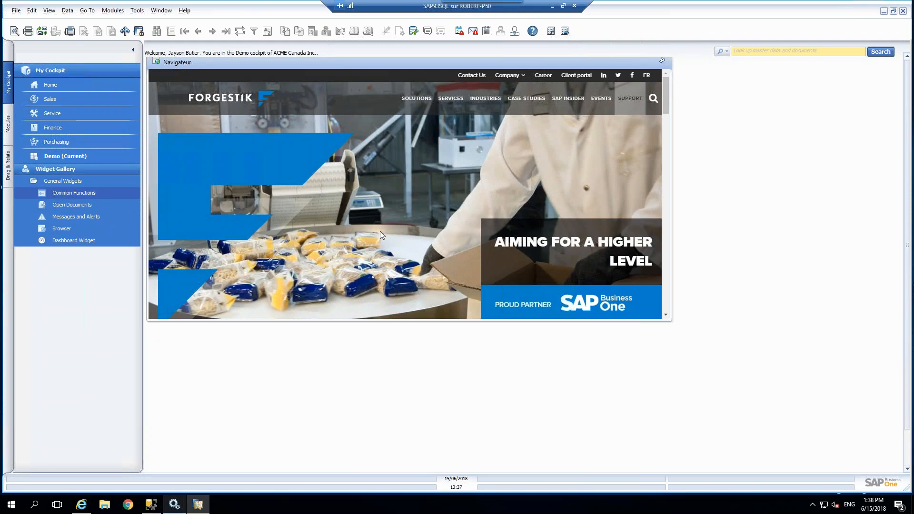
{"action": "left_click_drag", "start_coordinate": [714, 142], "coordinate": [720, 71]}
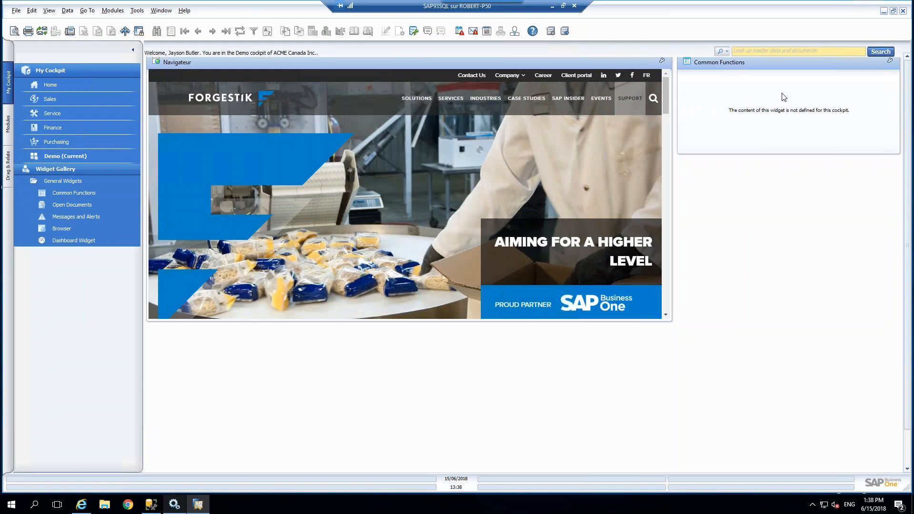
Add the Sales Order and Return functions from the Sales - A/R module to the new Common Functions widget.
{"action": "left_click", "coordinate": [8, 130]}
{"action": "left_click", "coordinate": [43, 117]}
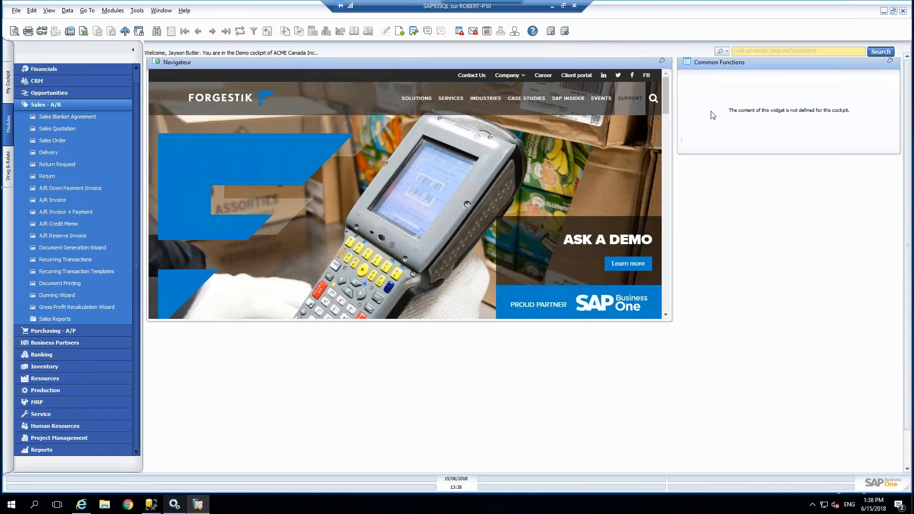
{"action": "left_click_drag", "start_coordinate": [739, 98], "coordinate": [739, 99]}
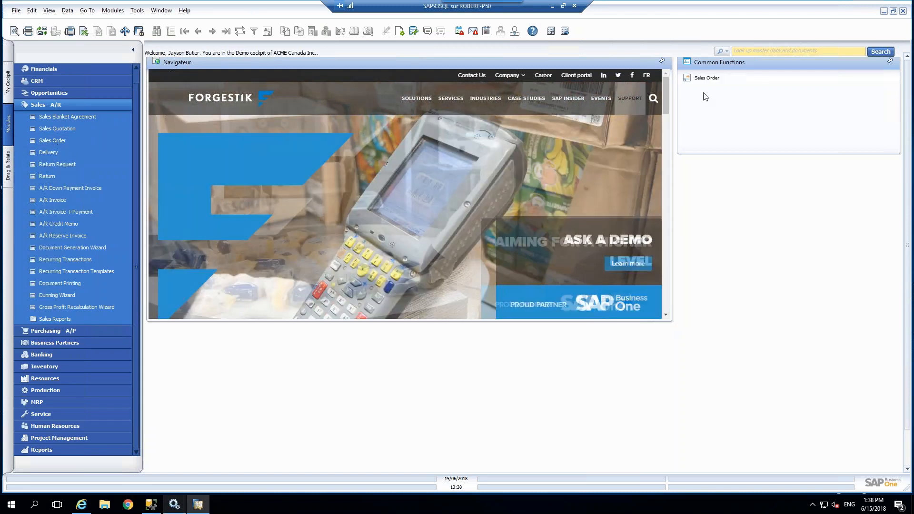
{"action": "left_click_drag", "start_coordinate": [51, 180], "coordinate": [799, 117]}
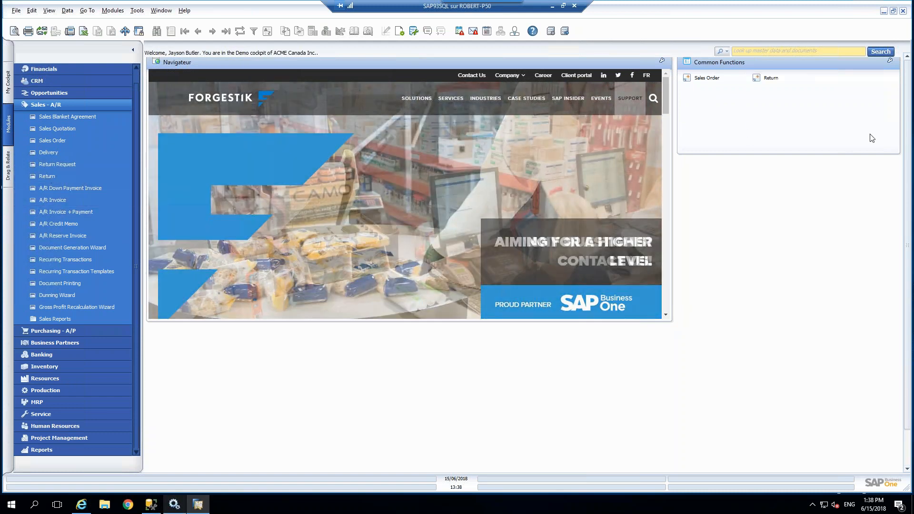
Add the A/R Invoice function and the Business Partner Master Data function to the Common Functions widget.
{"action": "left_click_drag", "start_coordinate": [834, 89], "coordinate": [834, 90]}
{"action": "left_click", "coordinate": [52, 105]}
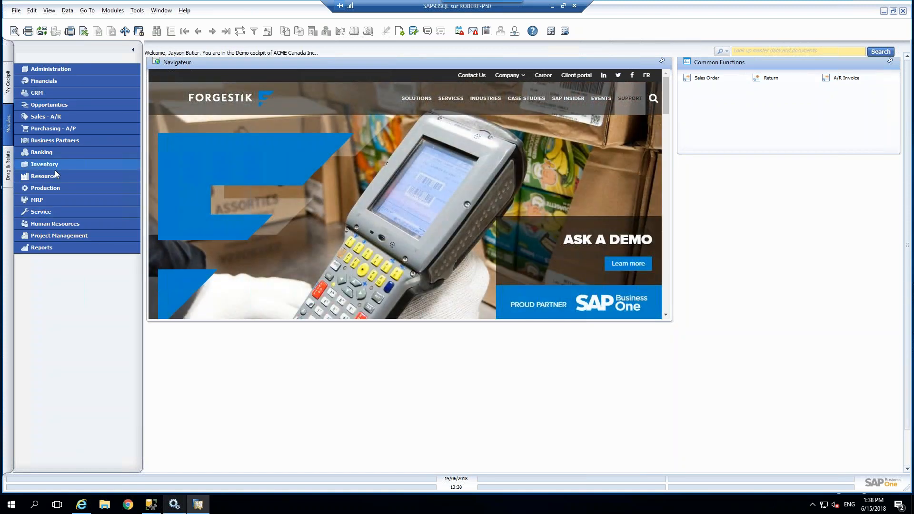
{"action": "left_click", "coordinate": [64, 141]}
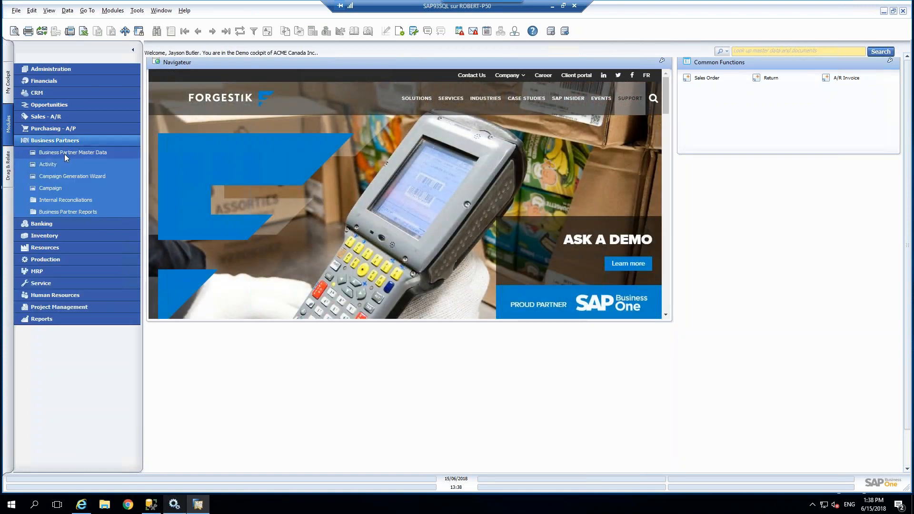
{"action": "left_click_drag", "start_coordinate": [731, 111], "coordinate": [733, 113]}
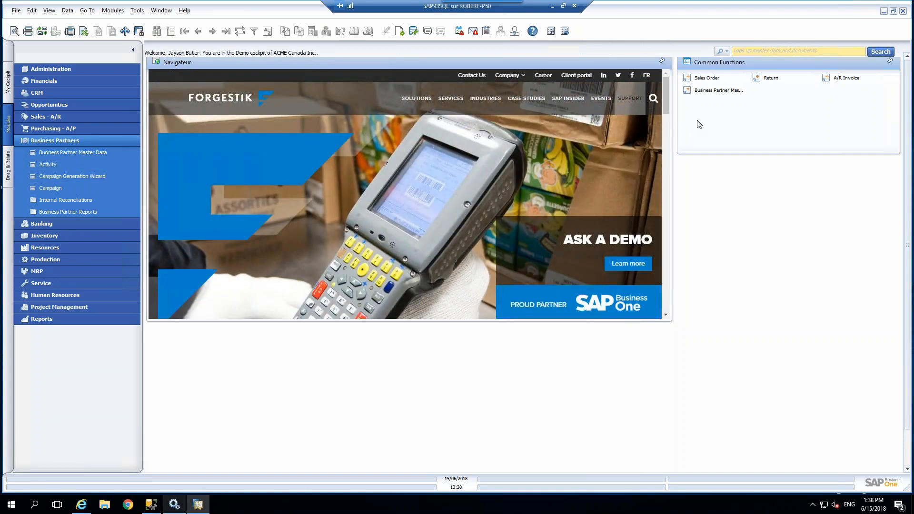
Open the Sales Order form from the Common Functions widget, close it, and collapse the Business Partners module.
{"action": "left_click", "coordinate": [714, 81]}
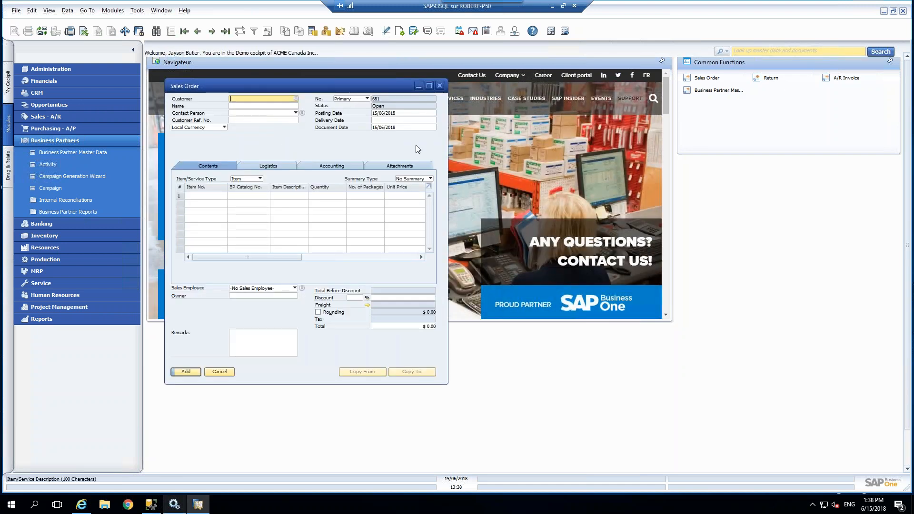
{"action": "left_click", "coordinate": [439, 86]}
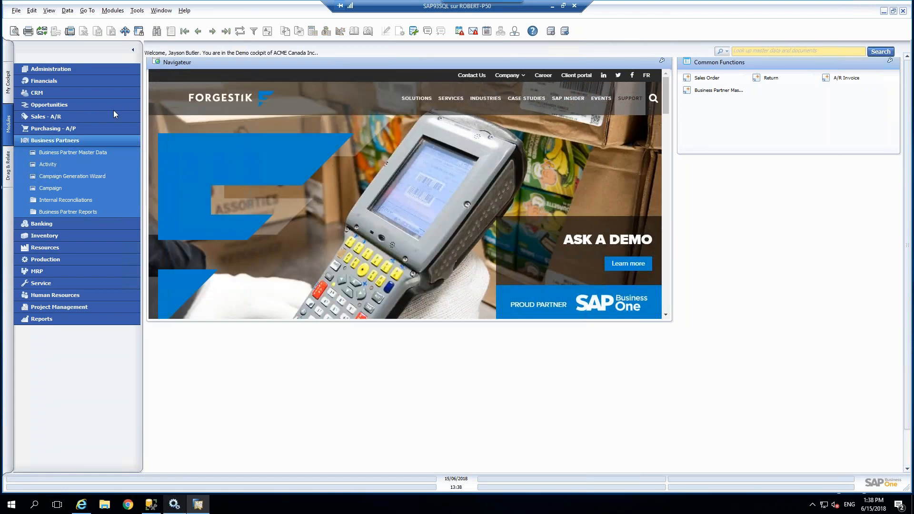
{"action": "left_click", "coordinate": [52, 141]}
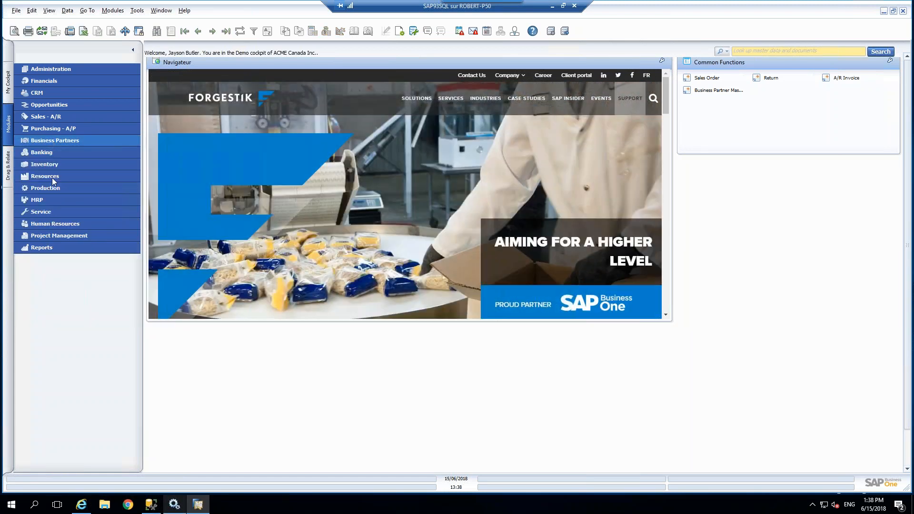
Add an Open Documents widget below Common Functions, shortening Common Functions and extending Open Documents down to the Navigateur widget's lower edge.
{"action": "left_click", "coordinate": [9, 86]}
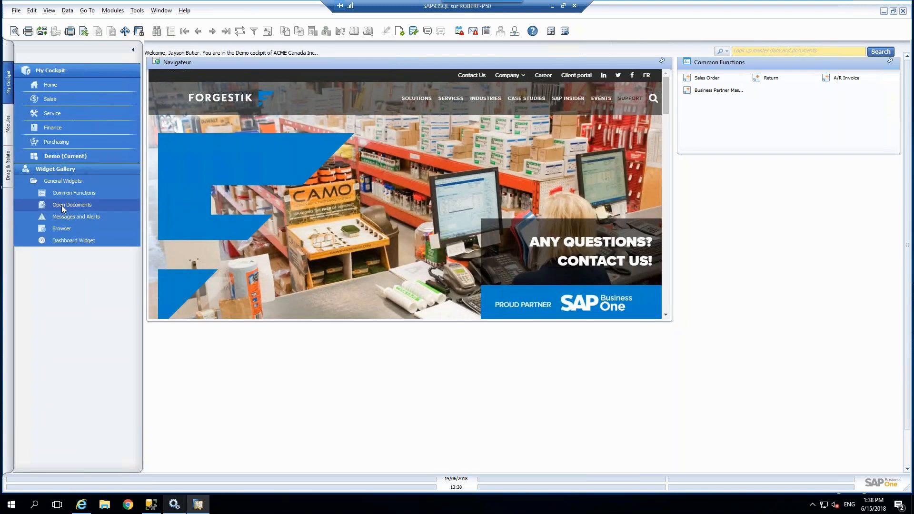
{"action": "left_click_drag", "start_coordinate": [62, 204], "coordinate": [731, 229]}
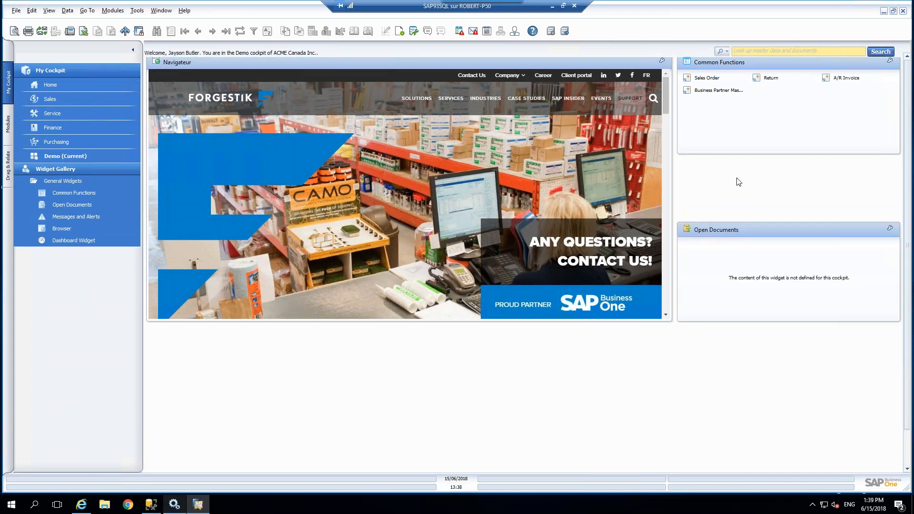
{"action": "left_click_drag", "start_coordinate": [781, 160], "coordinate": [775, 206]}
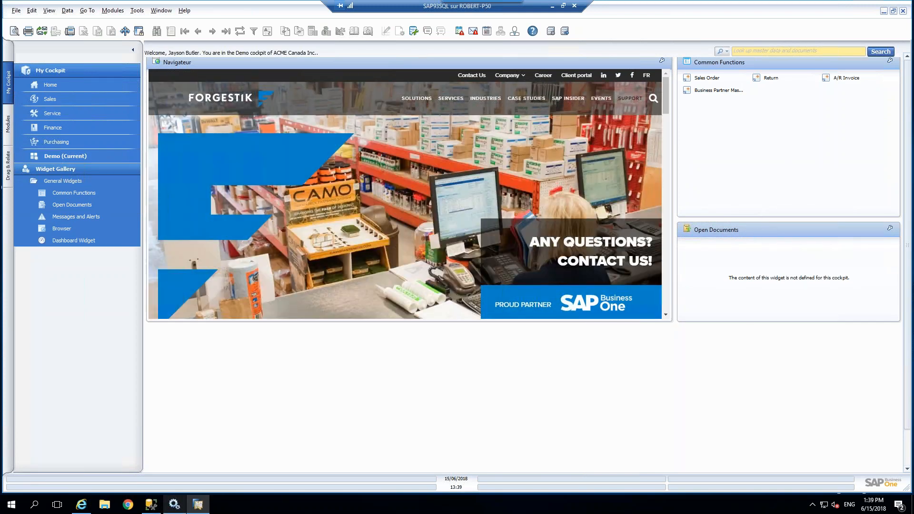
{"action": "left_click_drag", "start_coordinate": [768, 218], "coordinate": [771, 119]}
{"action": "left_click_drag", "start_coordinate": [764, 233], "coordinate": [759, 131]}
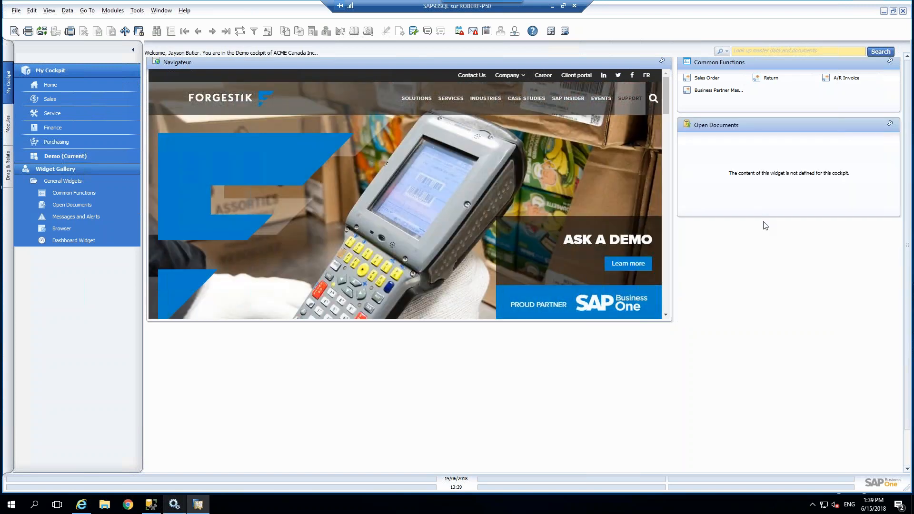
{"action": "left_click_drag", "start_coordinate": [766, 216], "coordinate": [766, 312]}
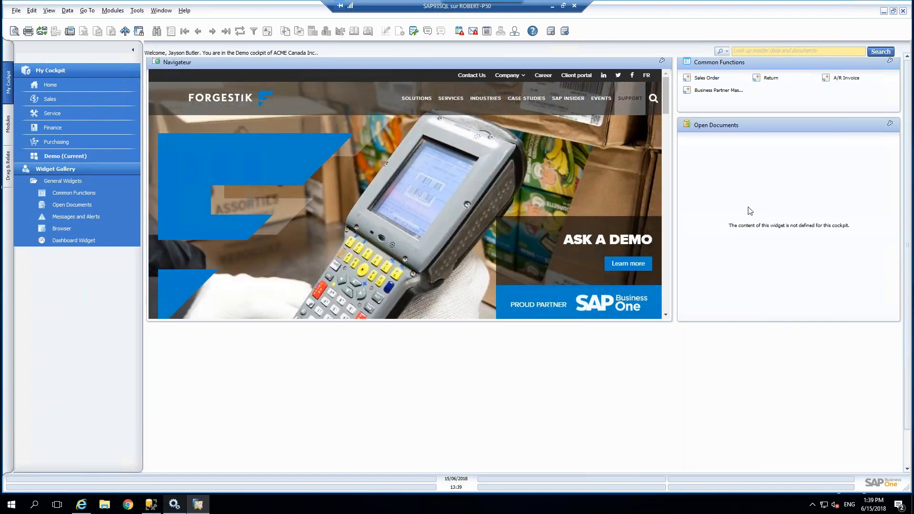
Set the Open Documents widget to display Sales Quotations, Sales Orders, Deliveries, A/R Invoices and A/R Credit Memos, and shorten it to fit.
{"action": "left_click", "coordinate": [889, 124]}
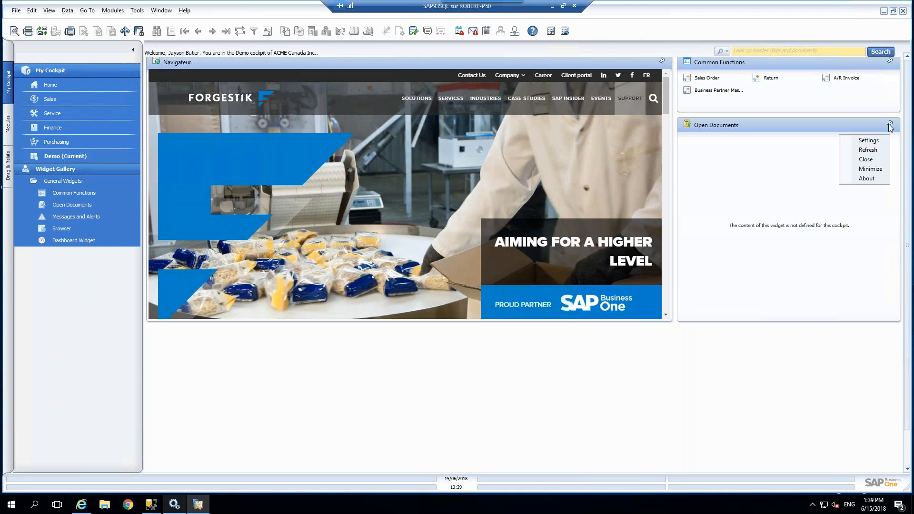
{"action": "left_click", "coordinate": [866, 142]}
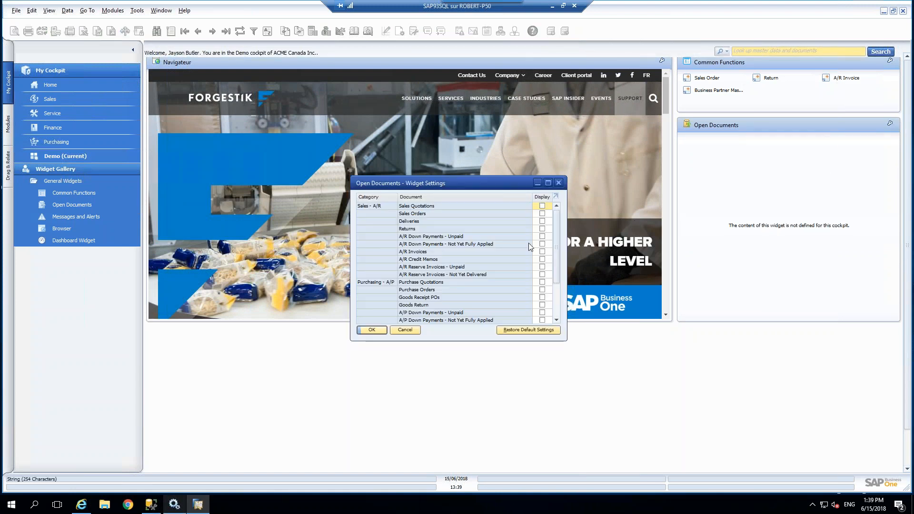
{"action": "left_click", "coordinate": [543, 214]}
{"action": "left_click", "coordinate": [543, 221]}
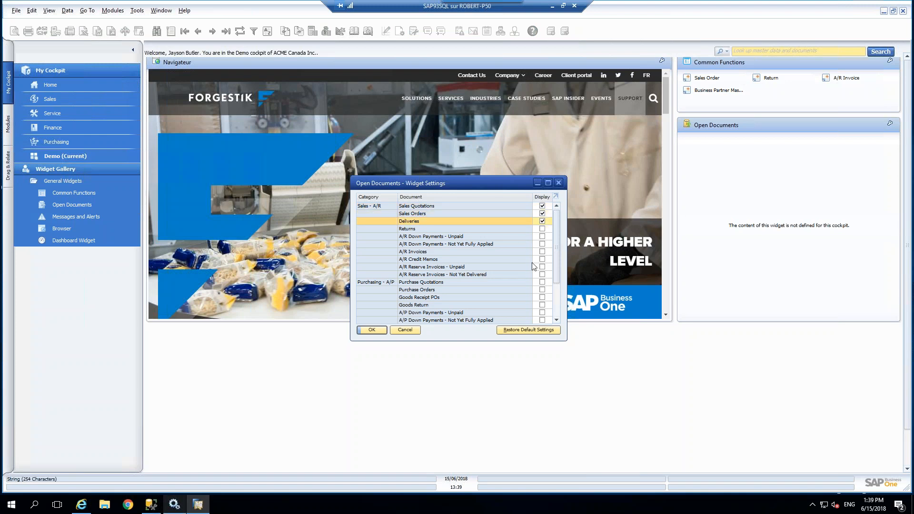
{"action": "left_click", "coordinate": [542, 252]}
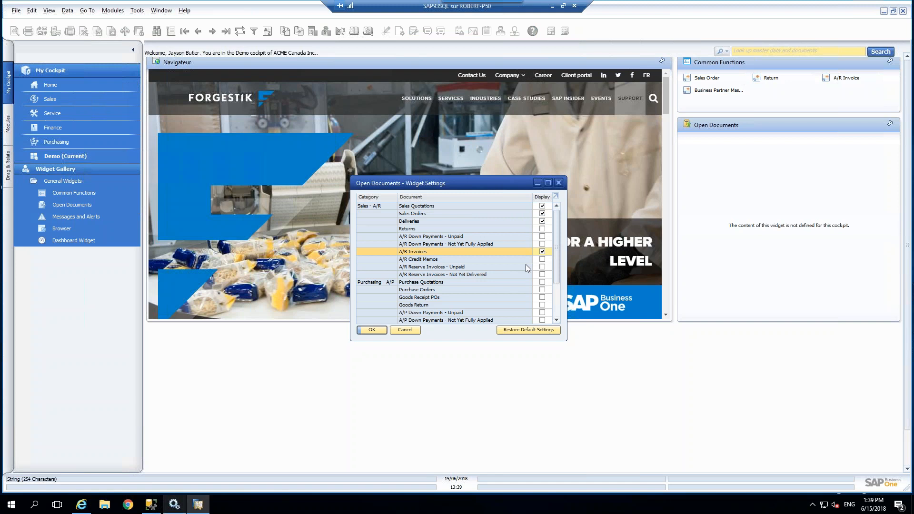
{"action": "left_click", "coordinate": [542, 259]}
{"action": "left_click", "coordinate": [372, 330]}
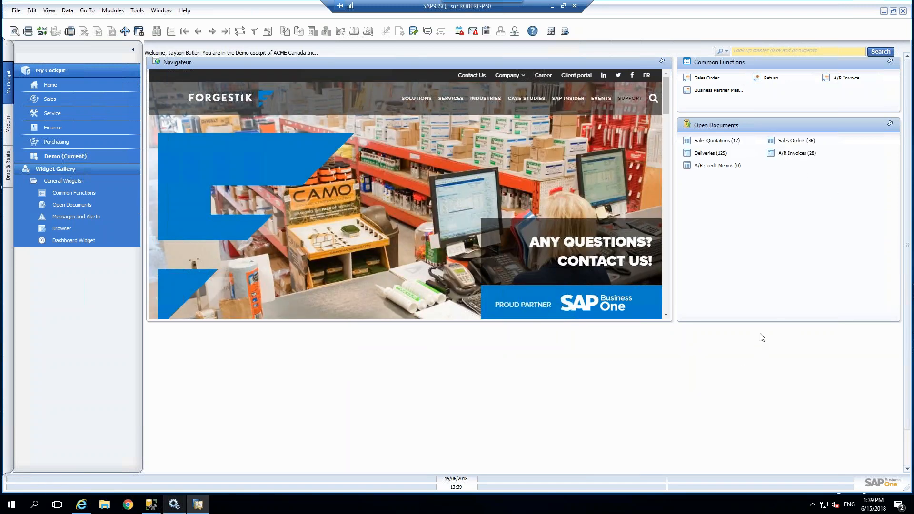
{"action": "left_click_drag", "start_coordinate": [768, 322], "coordinate": [777, 199]}
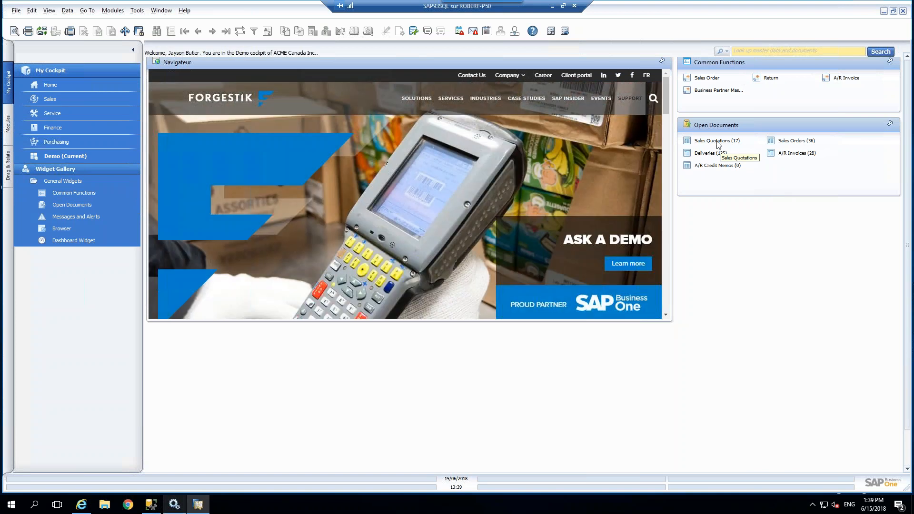
View the open sales quotations list full size, inspect one SG Electronics quotation, and minimize the list.
{"action": "left_click", "coordinate": [718, 143]}
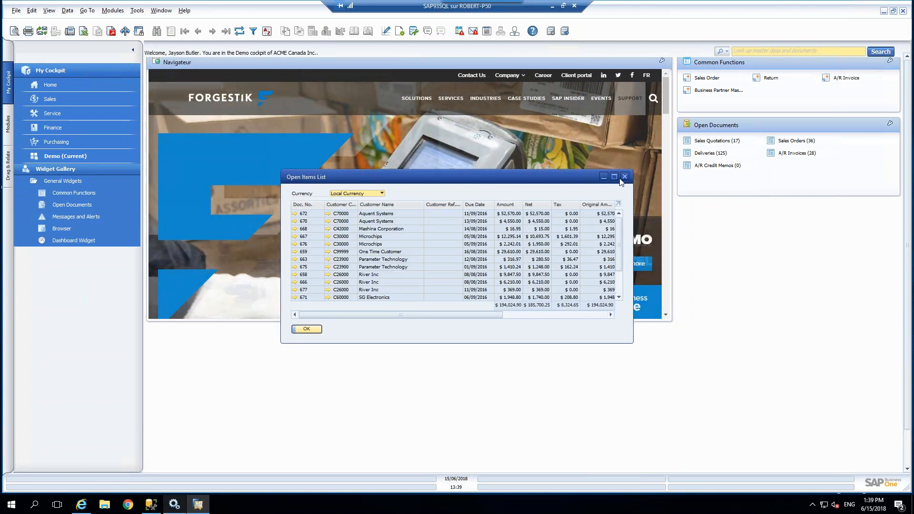
{"action": "left_click", "coordinate": [614, 176]}
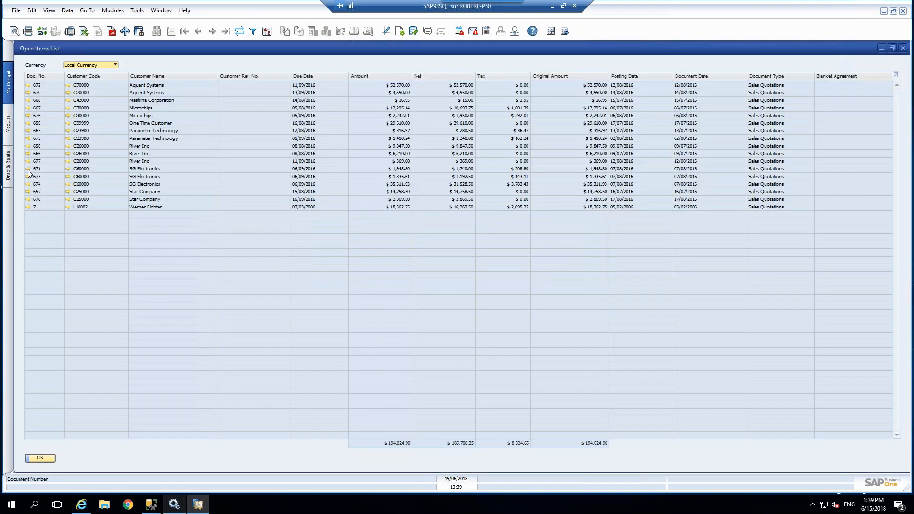
{"action": "left_click", "coordinate": [28, 169]}
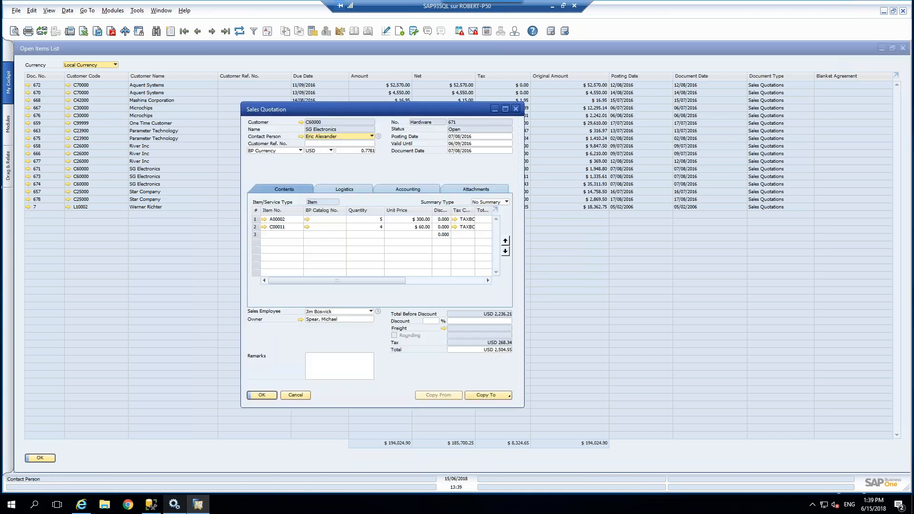
{"action": "left_click", "coordinate": [516, 109]}
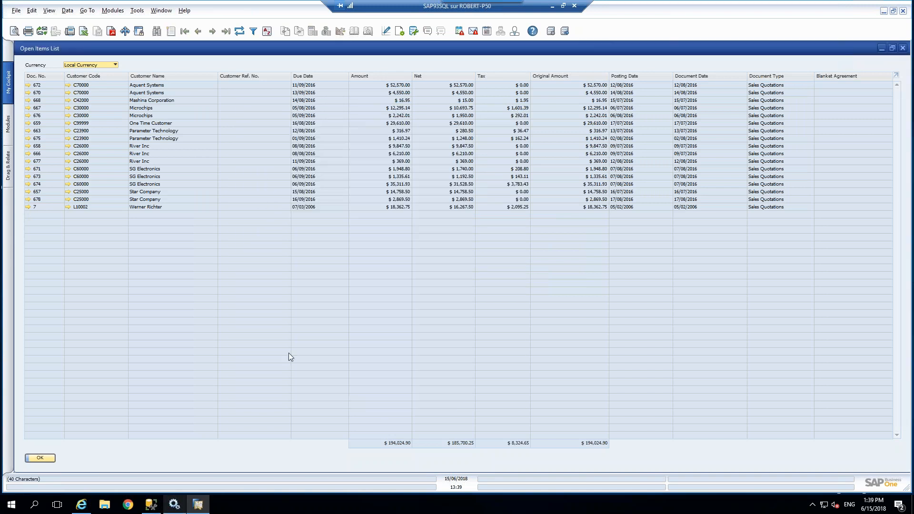
{"action": "left_click", "coordinate": [882, 48]}
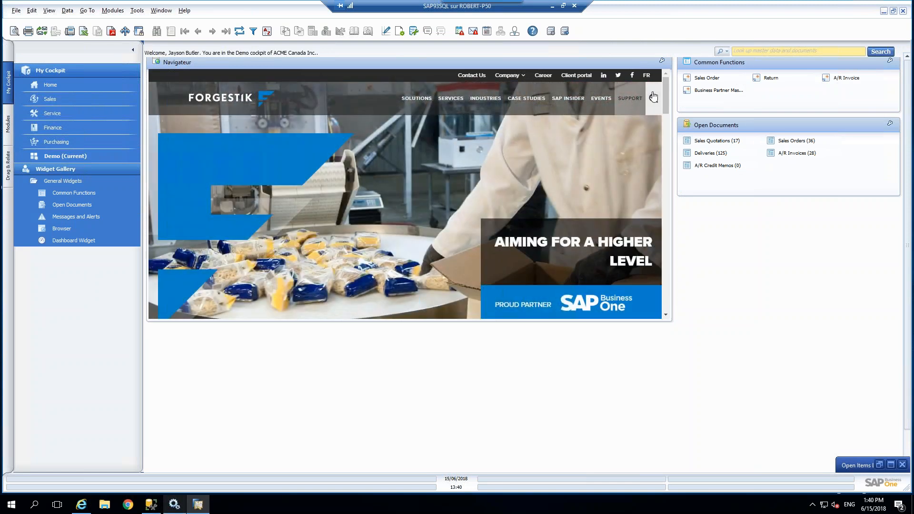
Check the URL settings of the Navigateur browser widget and leave them without saving.
{"action": "left_click", "coordinate": [664, 60]}
{"action": "left_click", "coordinate": [655, 75]}
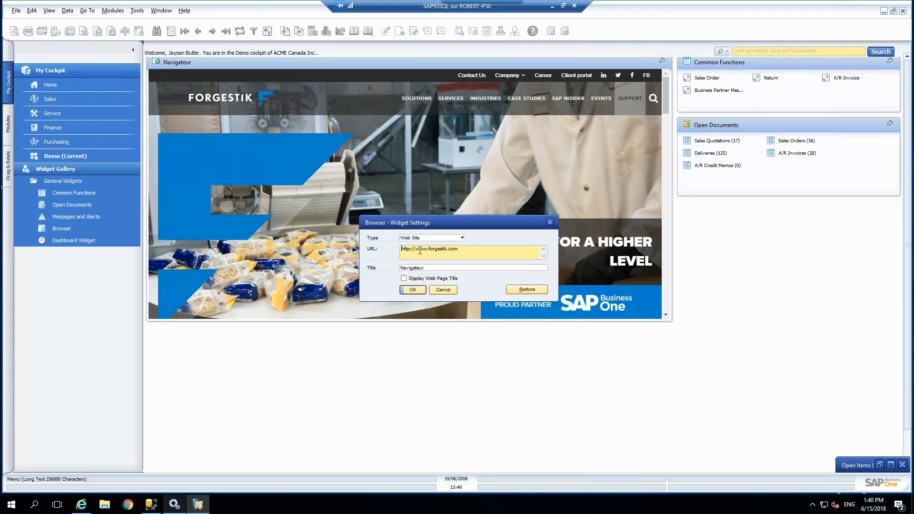
{"action": "left_click", "coordinate": [447, 290]}
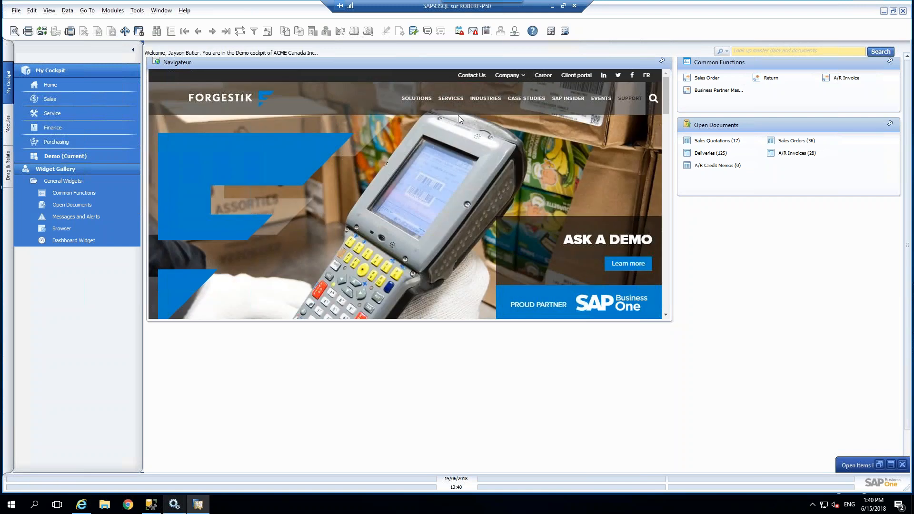
Open the Services page of the Forgestik website in the Navigateur widget and look through it.
{"action": "left_click", "coordinate": [451, 98]}
{"action": "scroll", "coordinate": [407, 217], "scroll_direction": "down", "scroll_amount": 5}
{"action": "scroll", "coordinate": [456, 270], "scroll_direction": "down", "scroll_amount": 5}
{"action": "scroll", "coordinate": [385, 215], "scroll_direction": "up", "scroll_amount": 10}
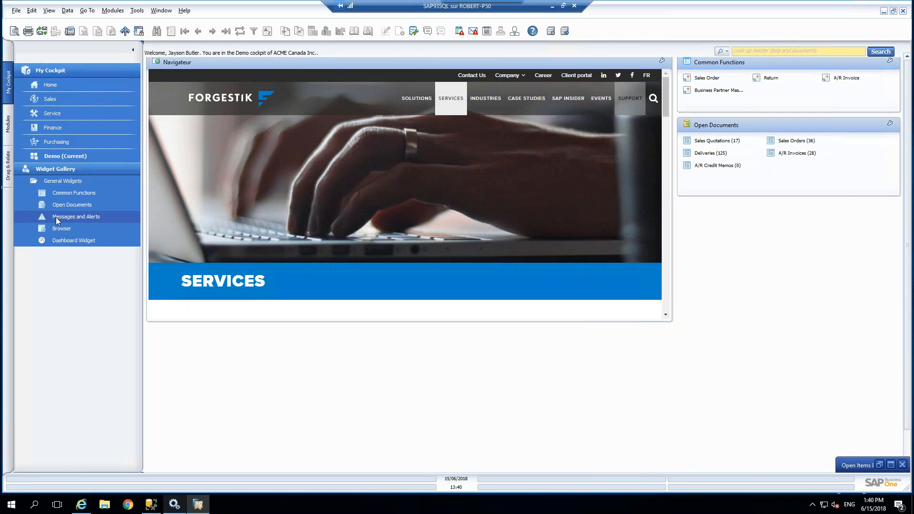
Add a Messages and Alerts widget below Open Documents and size it to end level with the Navigateur widget.
{"action": "left_click_drag", "start_coordinate": [131, 217], "coordinate": [727, 212]}
{"action": "left_click_drag", "start_coordinate": [769, 300], "coordinate": [776, 342]}
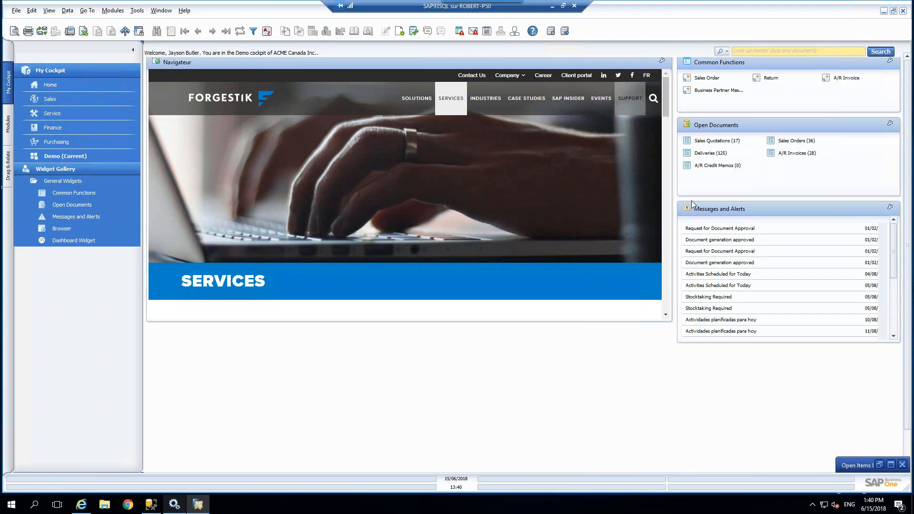
{"action": "left_click_drag", "start_coordinate": [759, 343], "coordinate": [759, 323]}
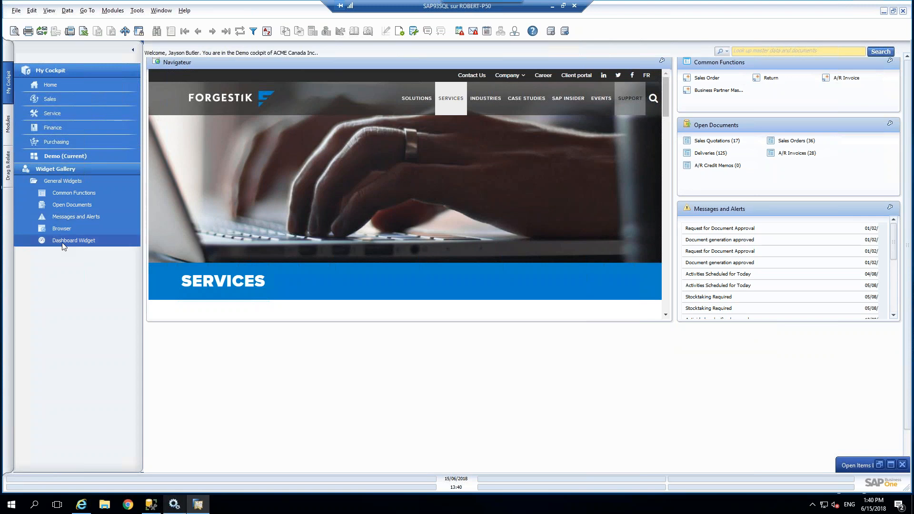
Shorten the Navigateur widget and place a Dashboard Widget beneath it displaying the Customer Receivables Aging dashboard.
{"action": "left_click_drag", "start_coordinate": [422, 322], "coordinate": [435, 193]}
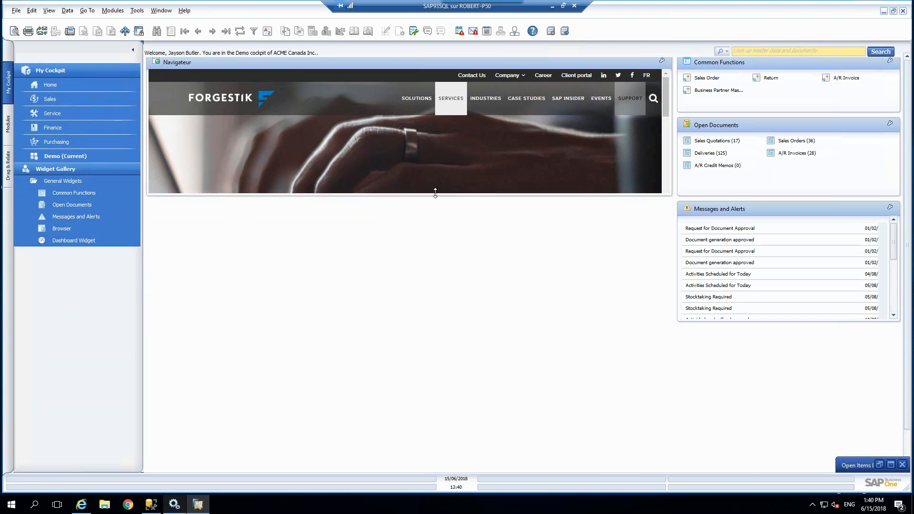
{"action": "left_click_drag", "start_coordinate": [70, 241], "coordinate": [194, 213]}
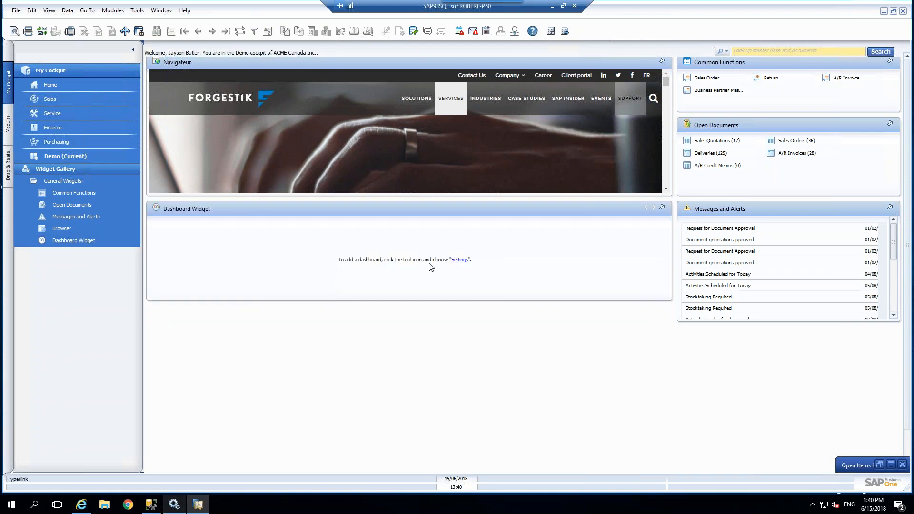
{"action": "left_click", "coordinate": [459, 260]}
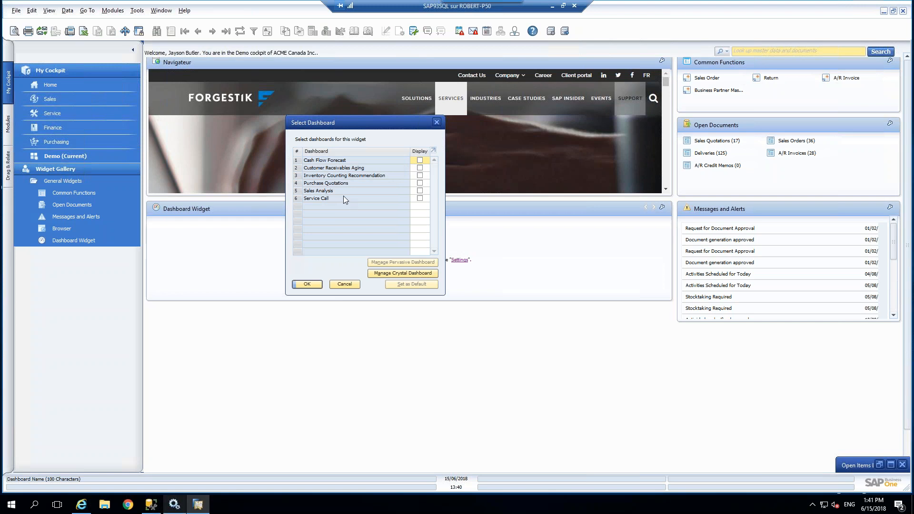
{"action": "left_click", "coordinate": [420, 169]}
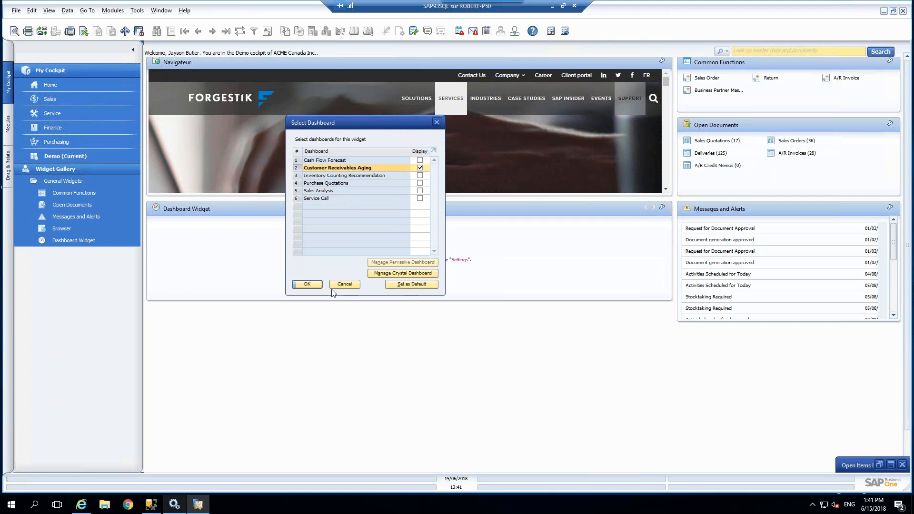
{"action": "left_click", "coordinate": [306, 285]}
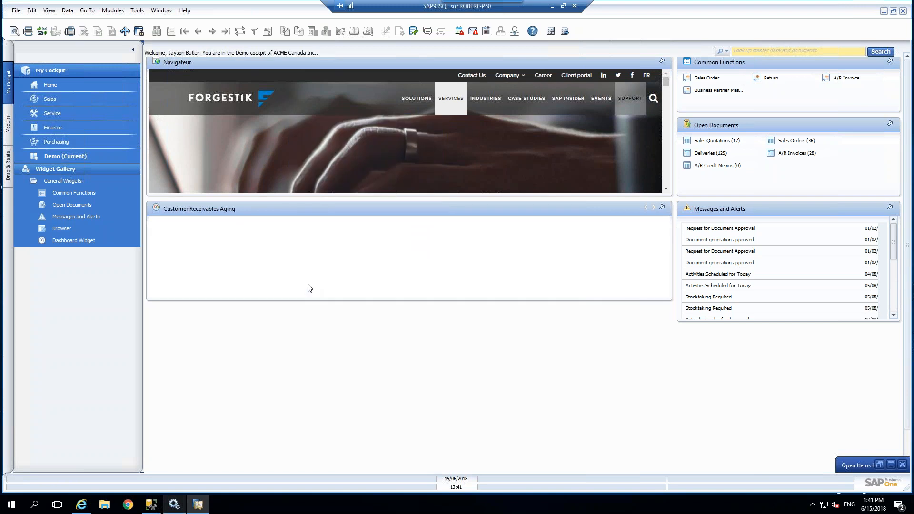
Extend the Customer Receivables Aging widget downward until the whole dashboard fits without scrolling.
{"action": "left_click_drag", "start_coordinate": [421, 306], "coordinate": [418, 370]}
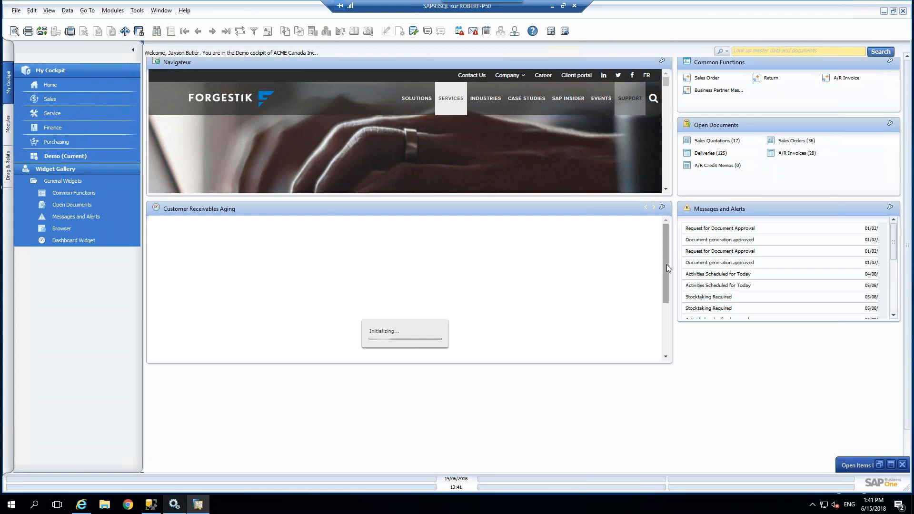
{"action": "left_click_drag", "start_coordinate": [612, 362], "coordinate": [609, 447]}
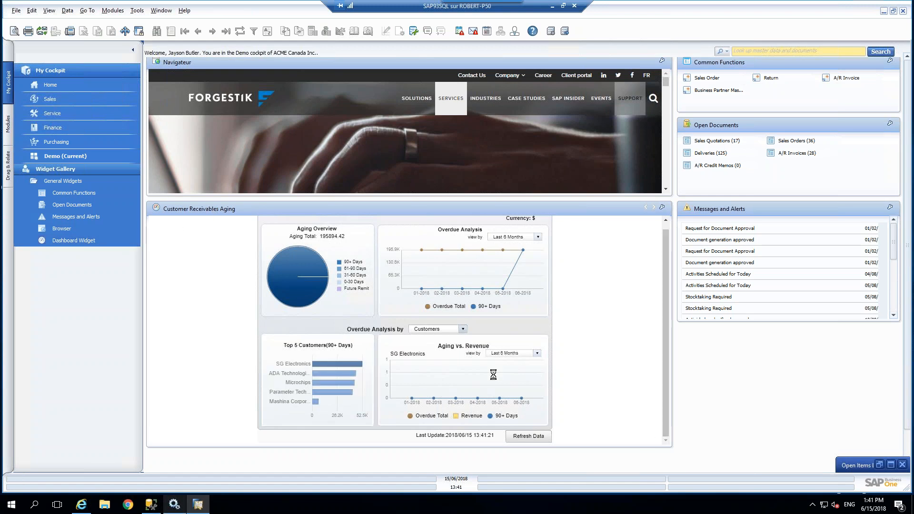
{"action": "left_click_drag", "start_coordinate": [648, 447], "coordinate": [646, 468]}
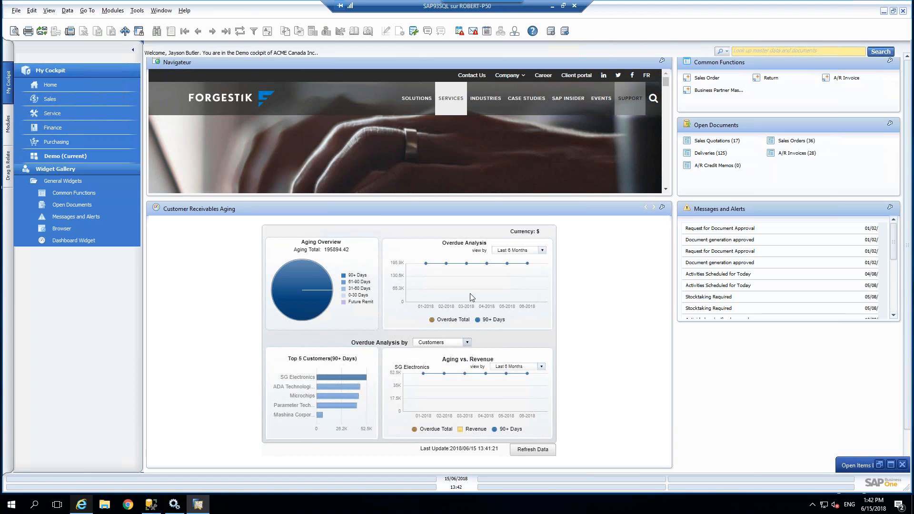
Open the general authorizations from the System Initialization section of Administration.
{"action": "mouse_move", "coordinate": [292, 297]}
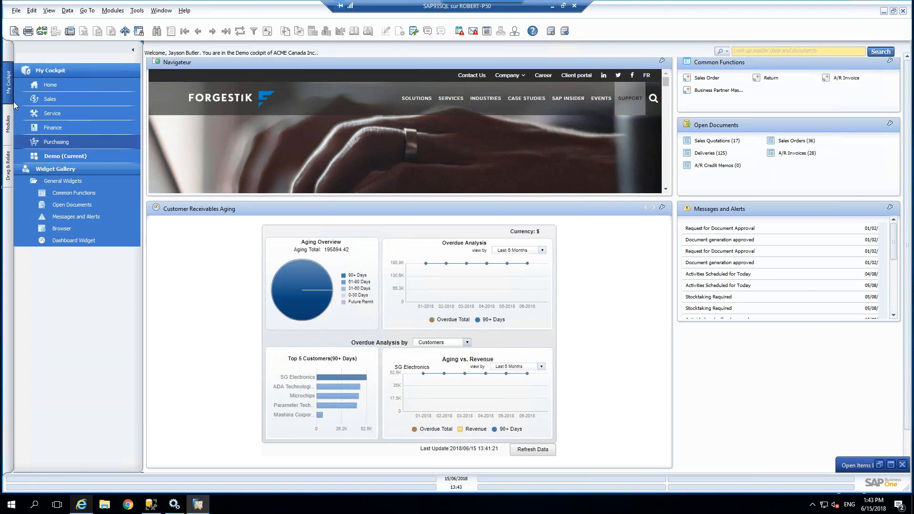
{"action": "left_click", "coordinate": [8, 123]}
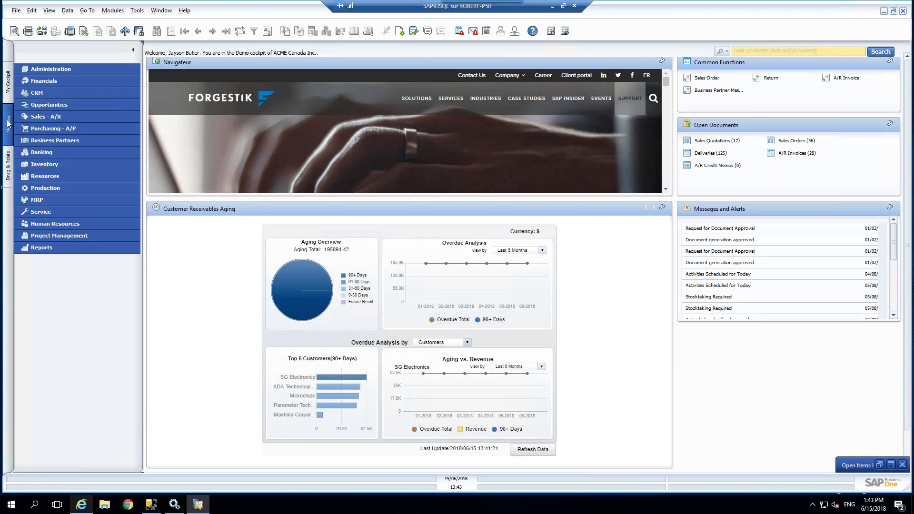
{"action": "left_click", "coordinate": [70, 69]}
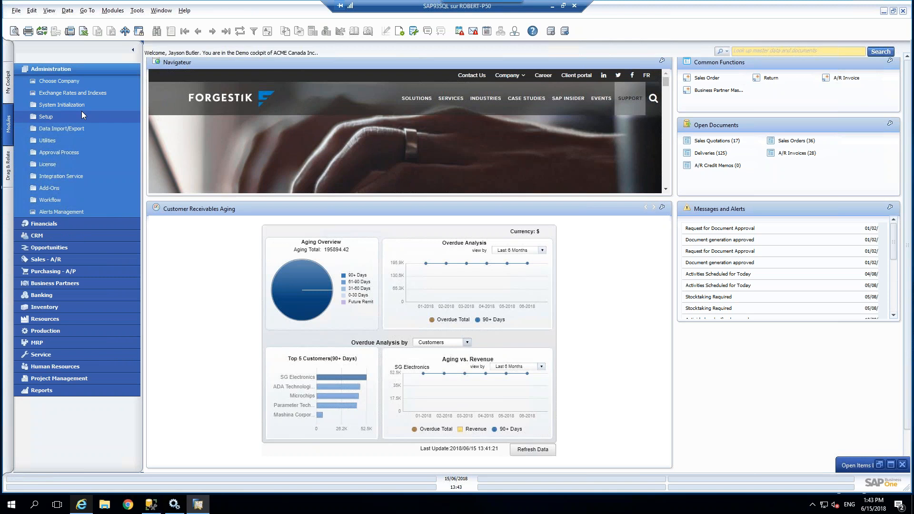
{"action": "left_click", "coordinate": [62, 104]}
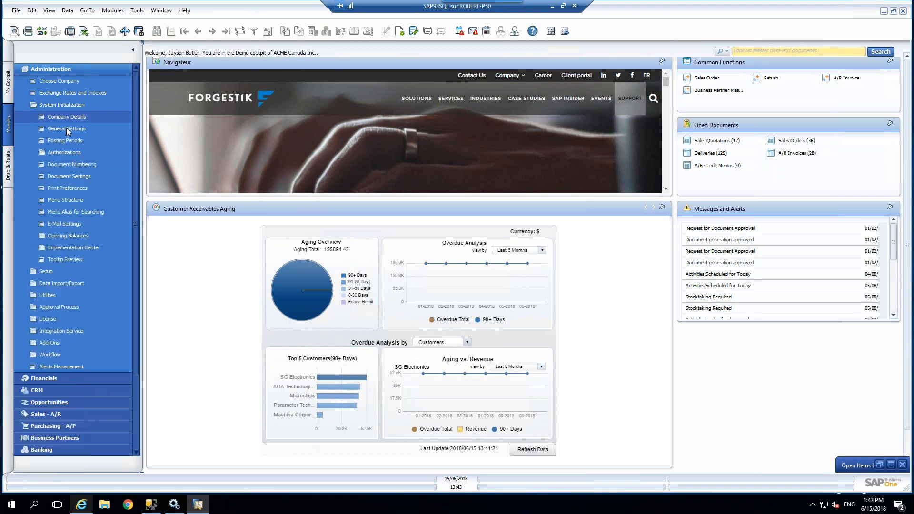
{"action": "left_click", "coordinate": [64, 151]}
{"action": "left_click", "coordinate": [66, 165]}
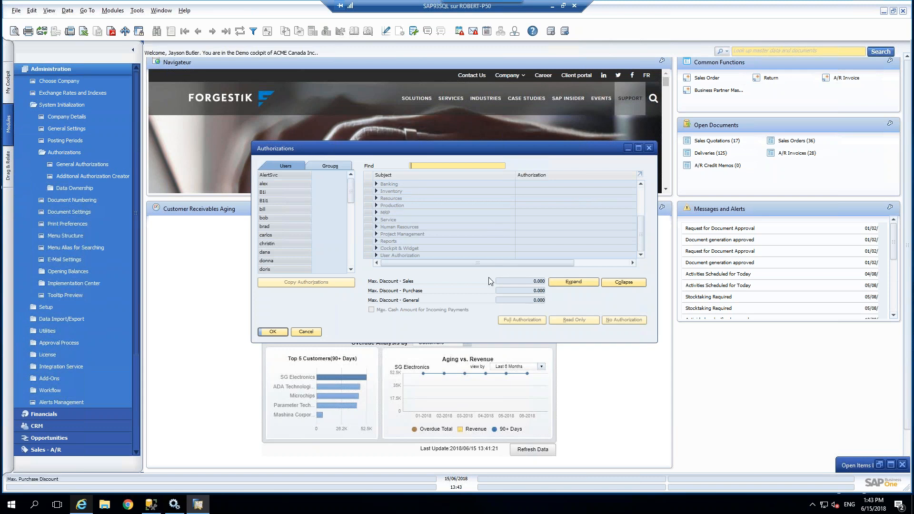
Examine the Cockpit & Widget authorizations, including General Widgets and Crystal Dashboard content, and close the window without changing anything.
{"action": "left_click", "coordinate": [376, 248]}
{"action": "scroll", "coordinate": [394, 249], "scroll_direction": "down", "scroll_amount": 1}
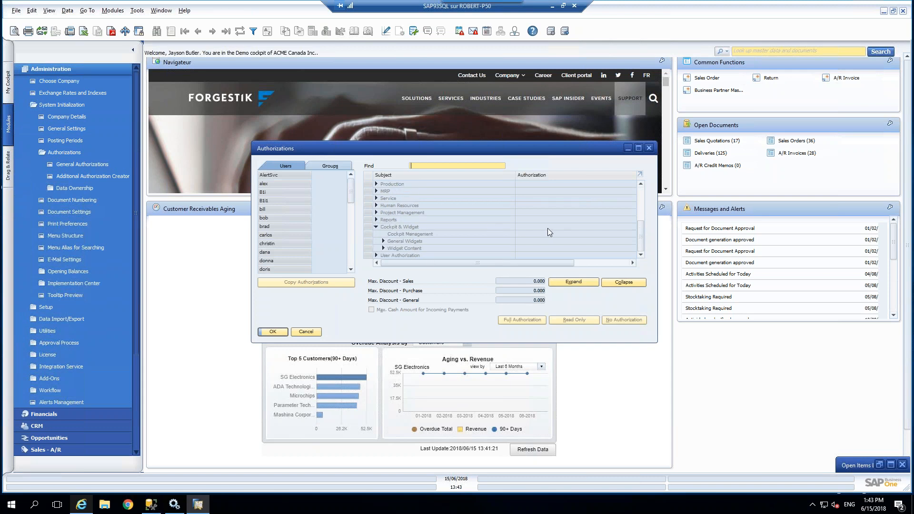
{"action": "left_click", "coordinate": [384, 241]}
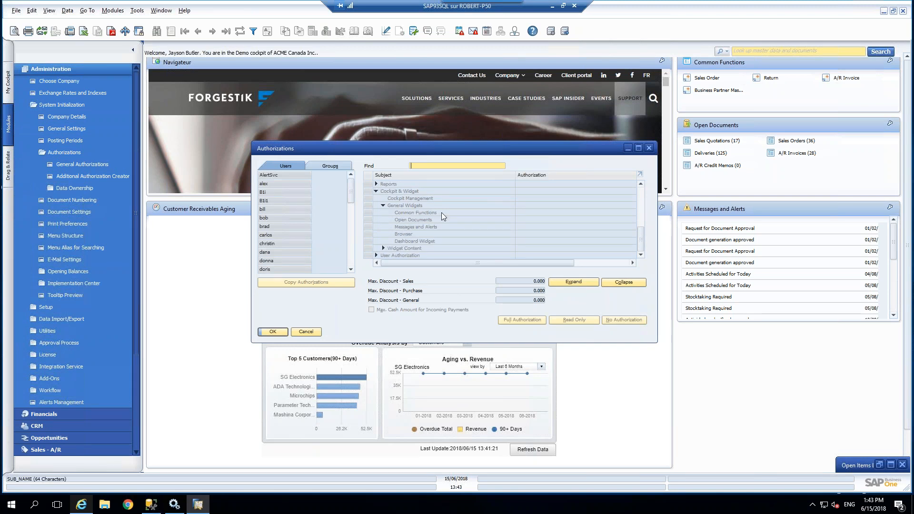
{"action": "left_click", "coordinate": [383, 248]}
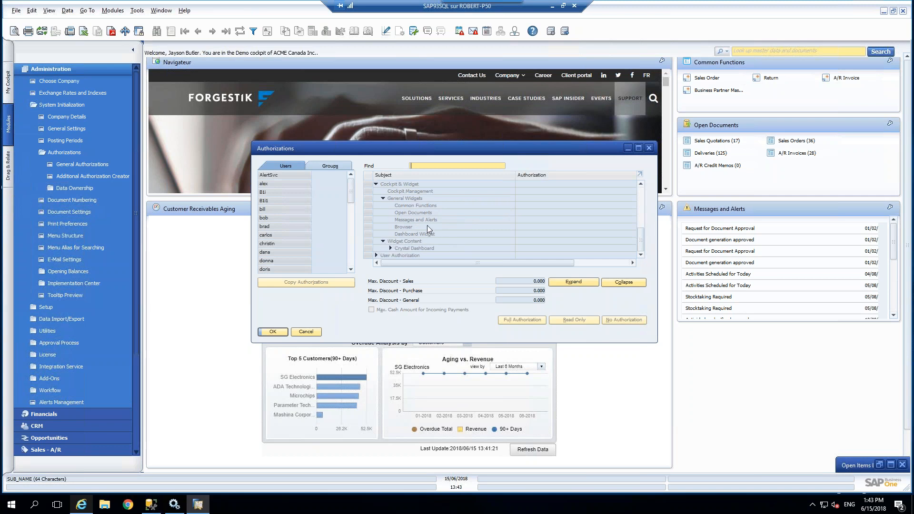
{"action": "left_click", "coordinate": [391, 248]}
{"action": "scroll", "coordinate": [424, 219], "scroll_direction": "down", "scroll_amount": 1}
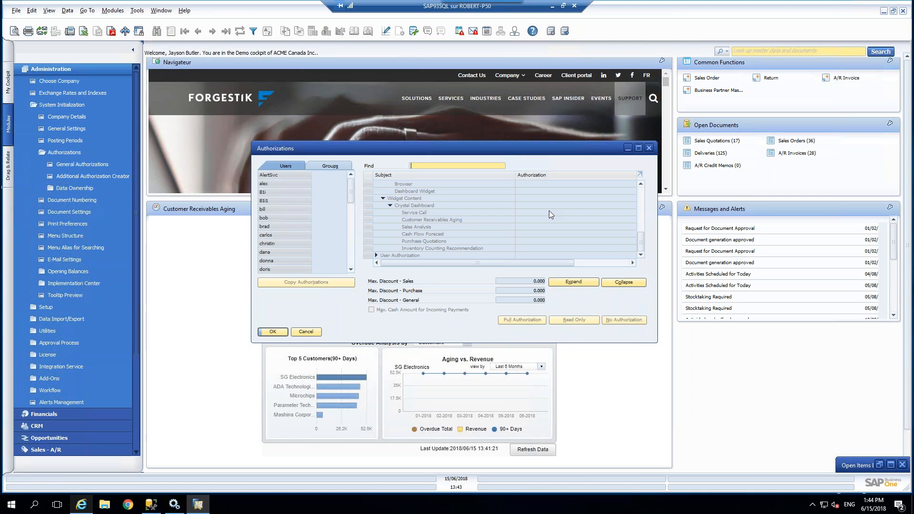
{"action": "left_click", "coordinate": [311, 331]}
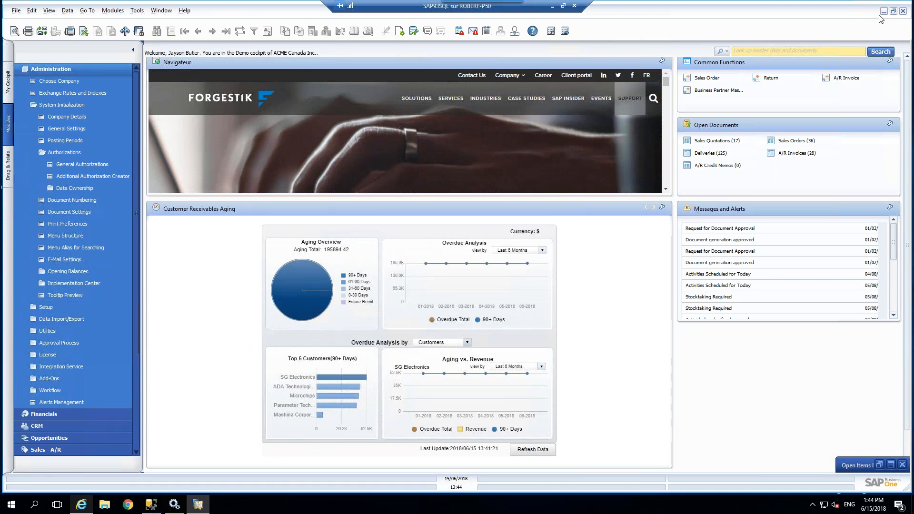
Switch to the SAP93HANA remote session and widen its Main Menu until the full module names fit.
{"action": "left_click", "coordinate": [553, 7]}
{"action": "left_click", "coordinate": [713, 226]}
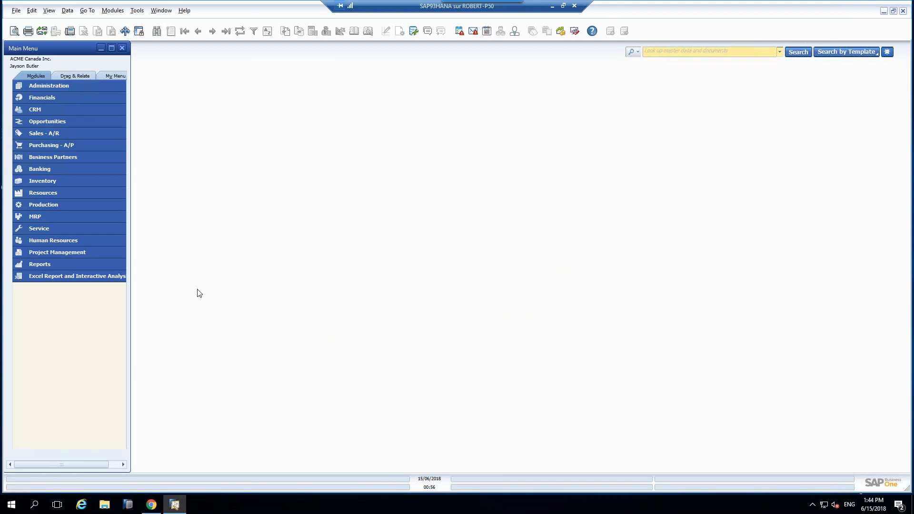
{"action": "left_click_drag", "start_coordinate": [129, 335], "coordinate": [184, 351]}
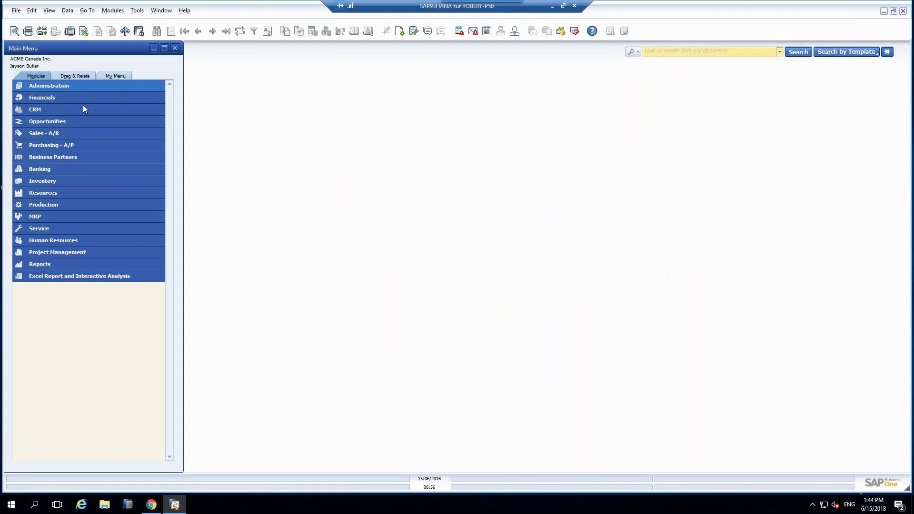
Set the cockpit type to Fiori-Style Cockpit in the General Settings and save the change.
{"action": "left_click", "coordinate": [61, 88]}
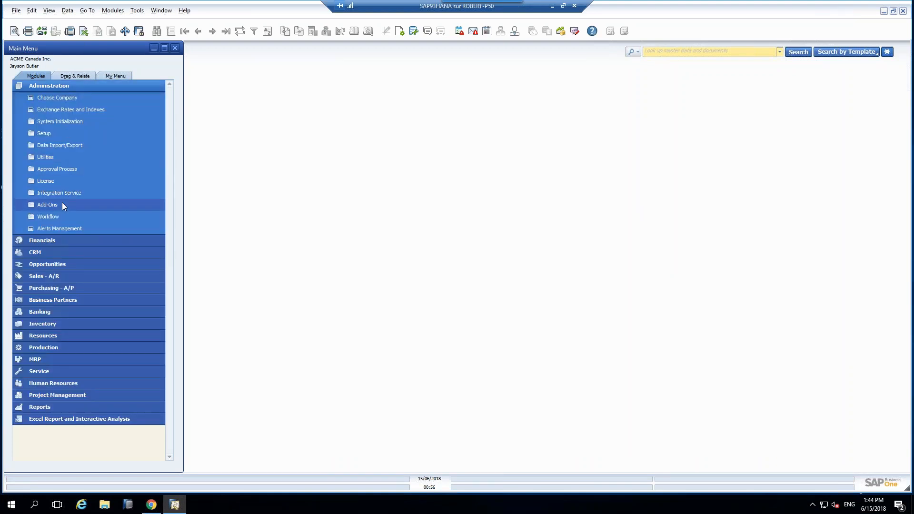
{"action": "left_click", "coordinate": [50, 134]}
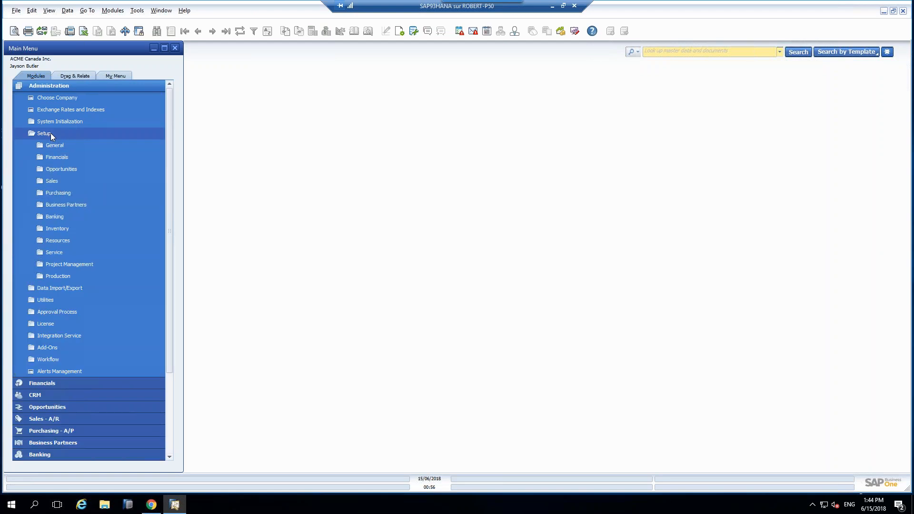
{"action": "left_click", "coordinate": [51, 122]}
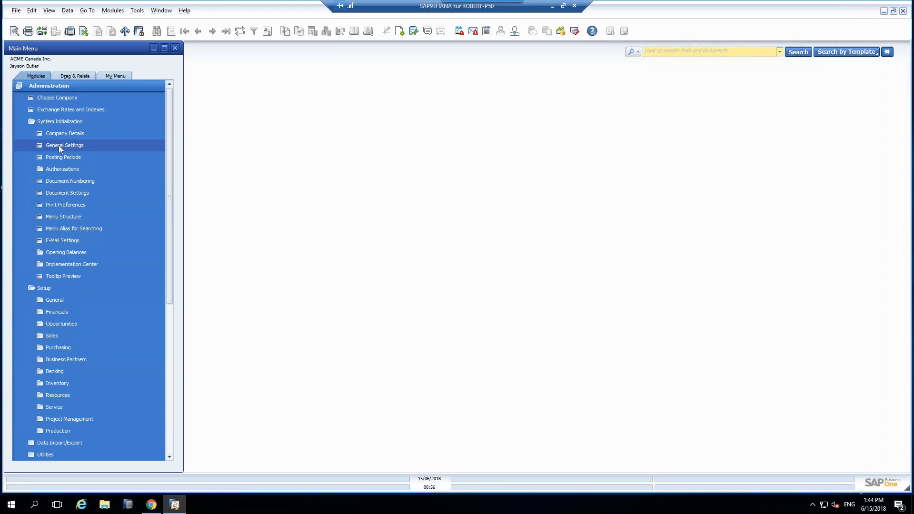
{"action": "left_click", "coordinate": [59, 146]}
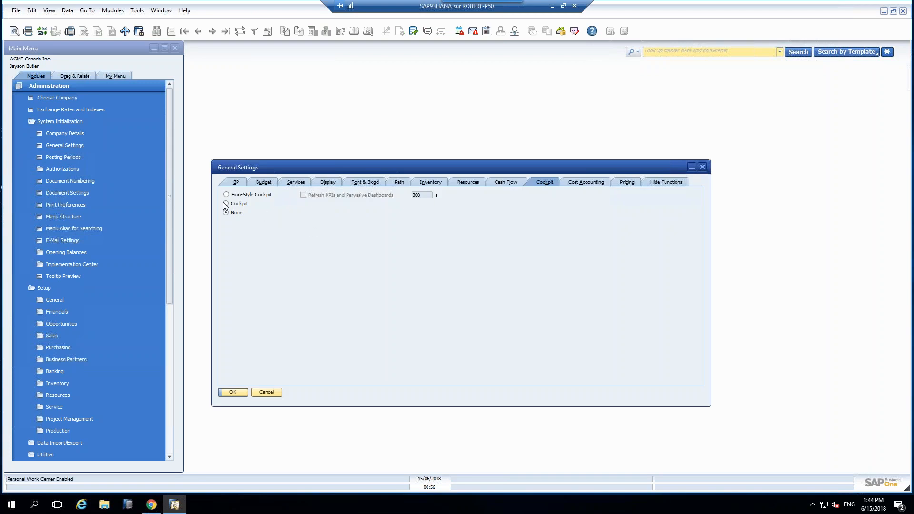
{"action": "left_click", "coordinate": [226, 195]}
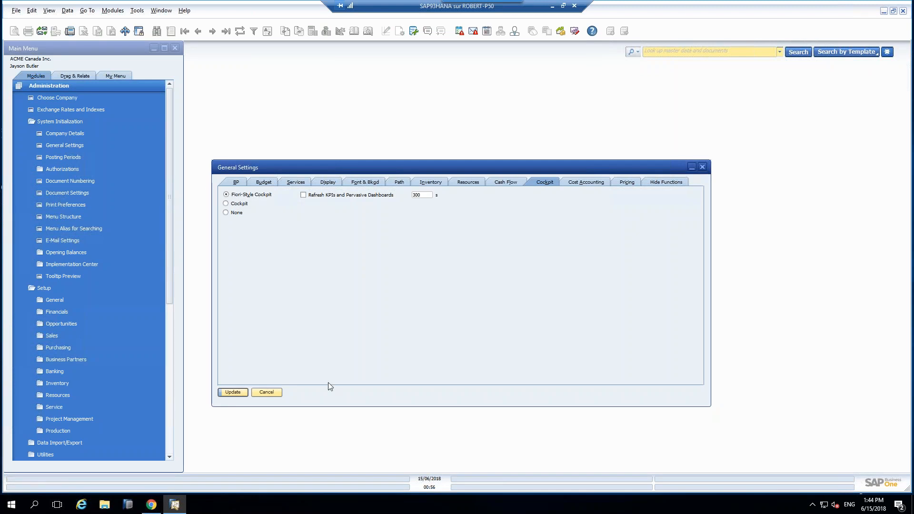
{"action": "left_click", "coordinate": [233, 393]}
{"action": "left_click", "coordinate": [344, 328]}
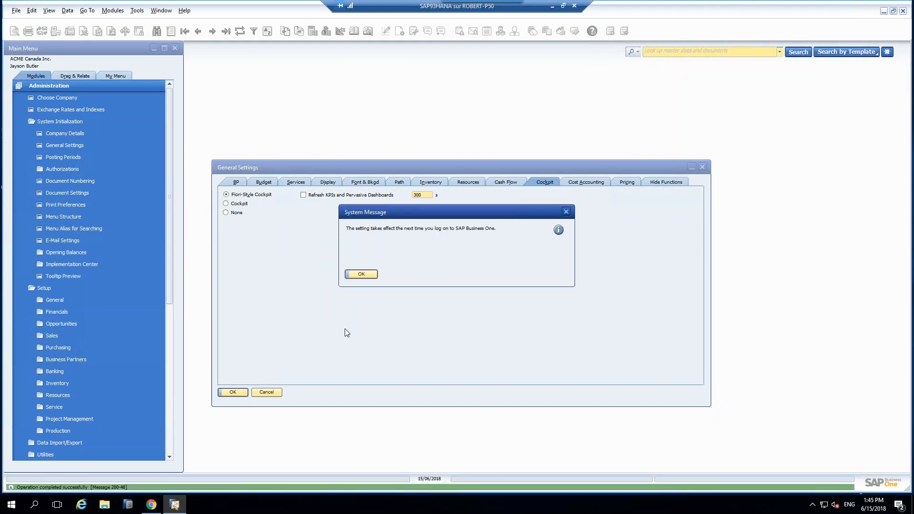
{"action": "left_click", "coordinate": [362, 274]}
{"action": "left_click", "coordinate": [369, 276]}
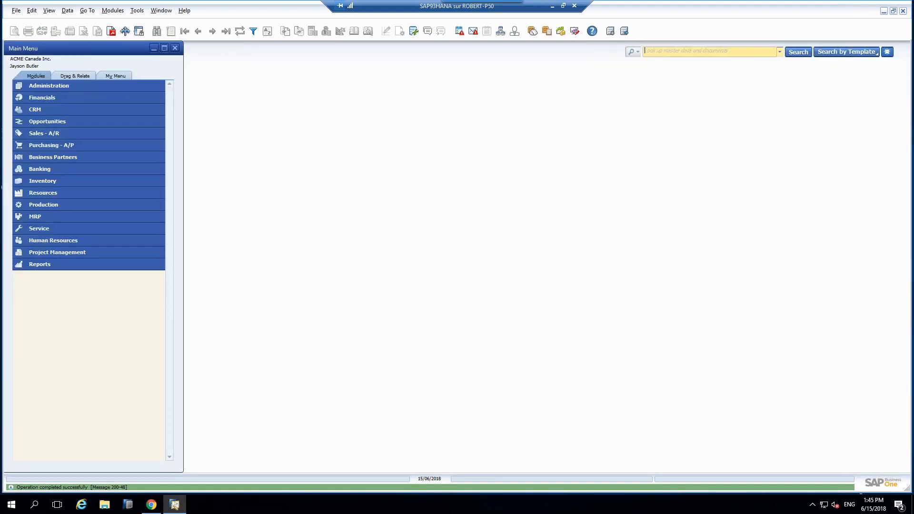
Log on to ACME Canada Inc. again through Choose Company, with user ID manager and the account password.
{"action": "left_click", "coordinate": [62, 83]}
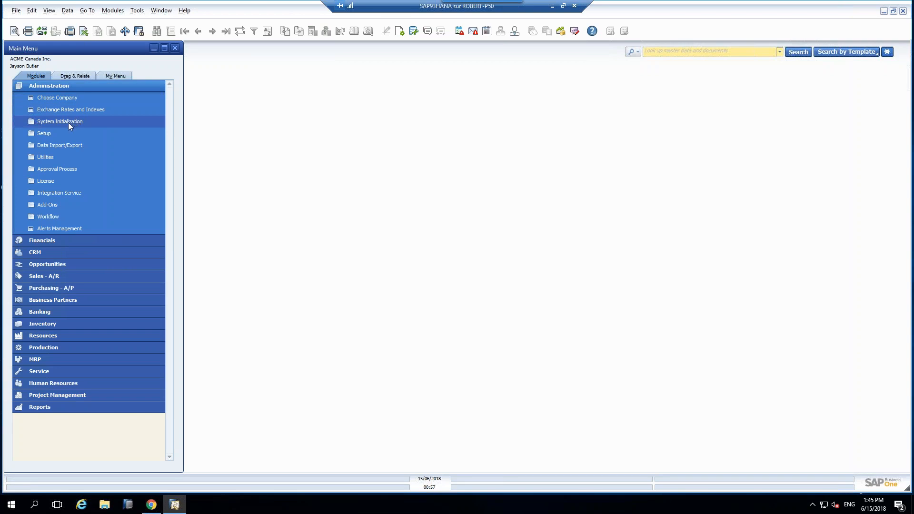
{"action": "left_click", "coordinate": [57, 97]}
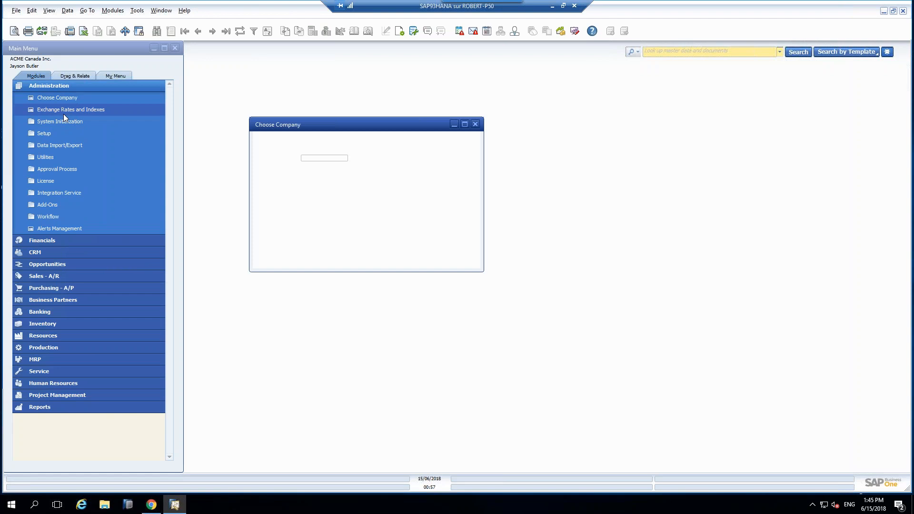
{"action": "left_click", "coordinate": [447, 143]}
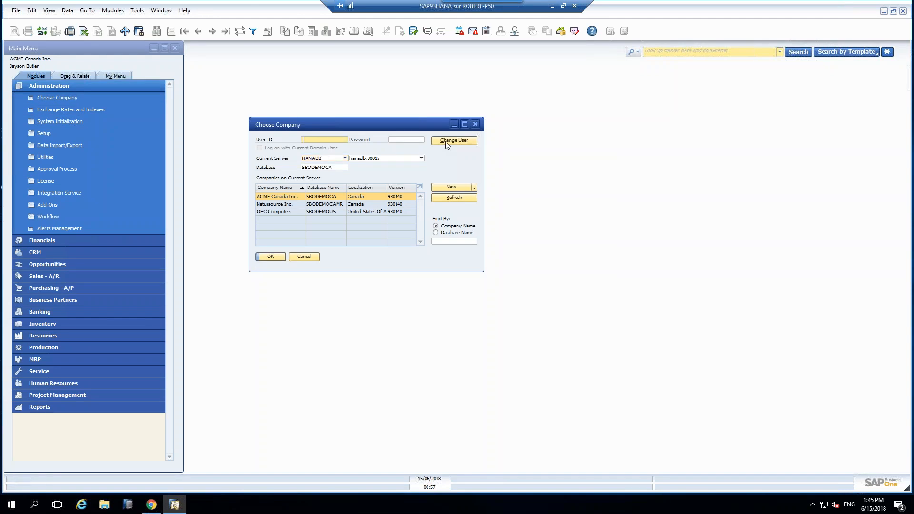
{"action": "type", "text": "manager"}
{"action": "key", "text": "Tab"}
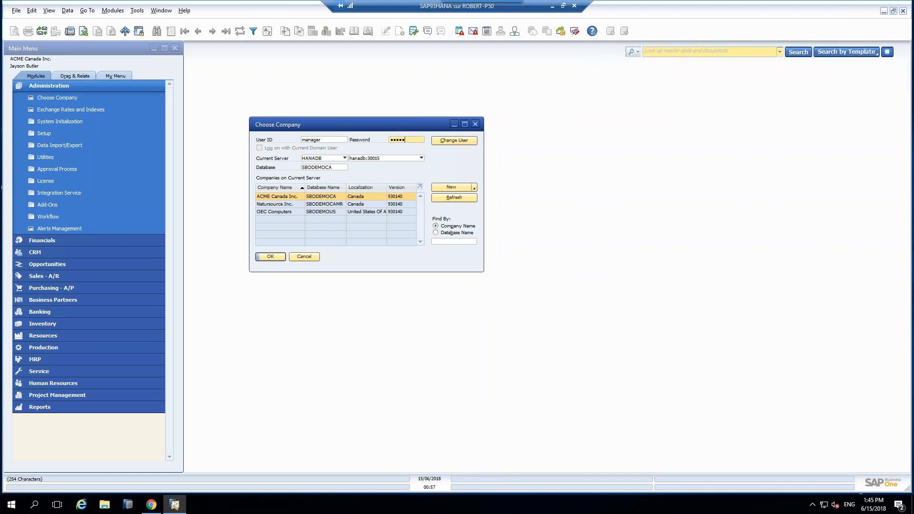
{"action": "left_click", "coordinate": [277, 255]}
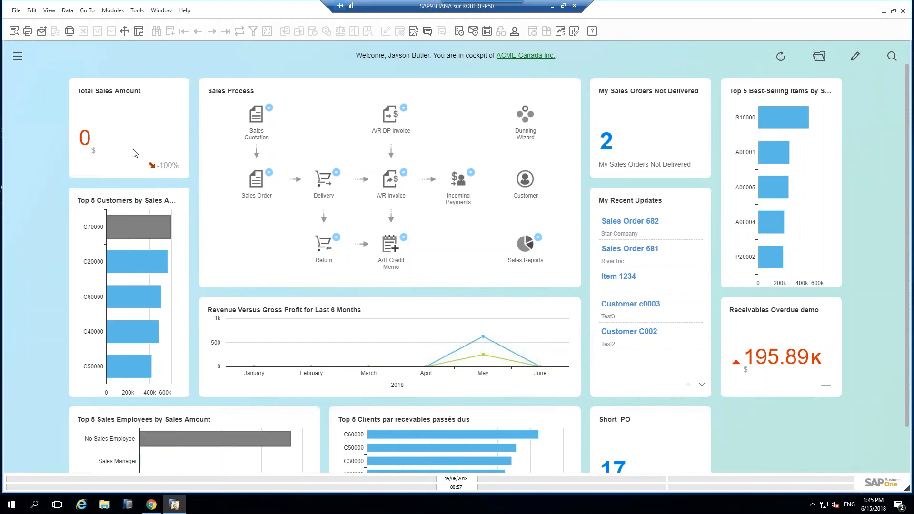
Look over the Fiori-style cockpit and show its side menu with the list of modules.
{"action": "scroll", "coordinate": [135, 153], "scroll_direction": "down", "scroll_amount": 1}
{"action": "scroll", "coordinate": [135, 152], "scroll_direction": "up", "scroll_amount": 1}
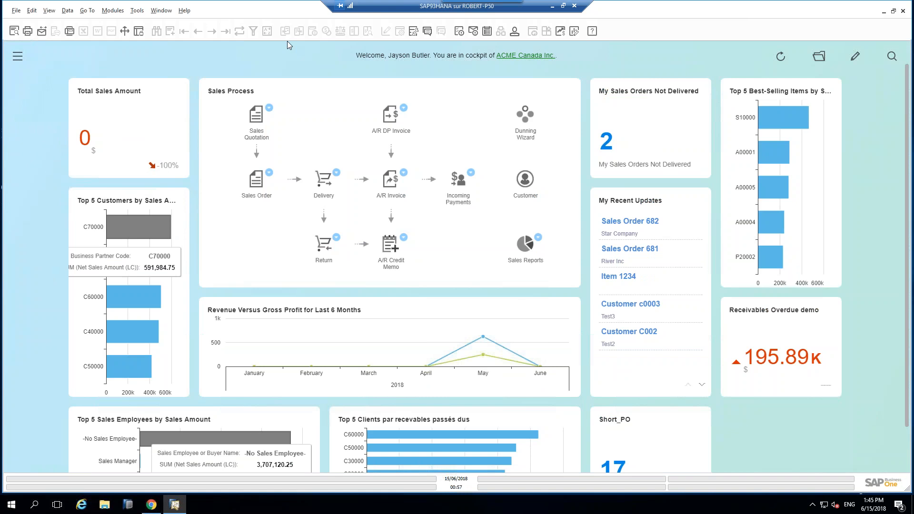
{"action": "left_click", "coordinate": [18, 56]}
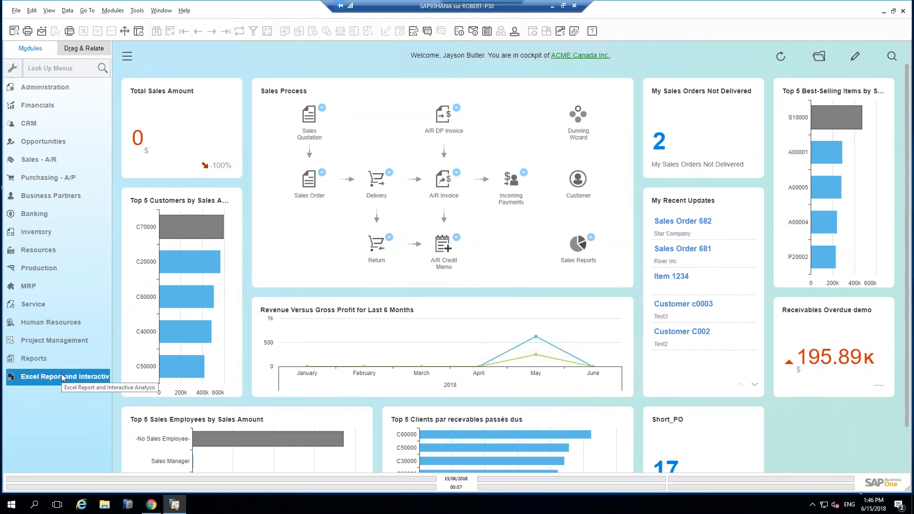
{"action": "left_click", "coordinate": [72, 49]}
{"action": "left_click", "coordinate": [43, 52]}
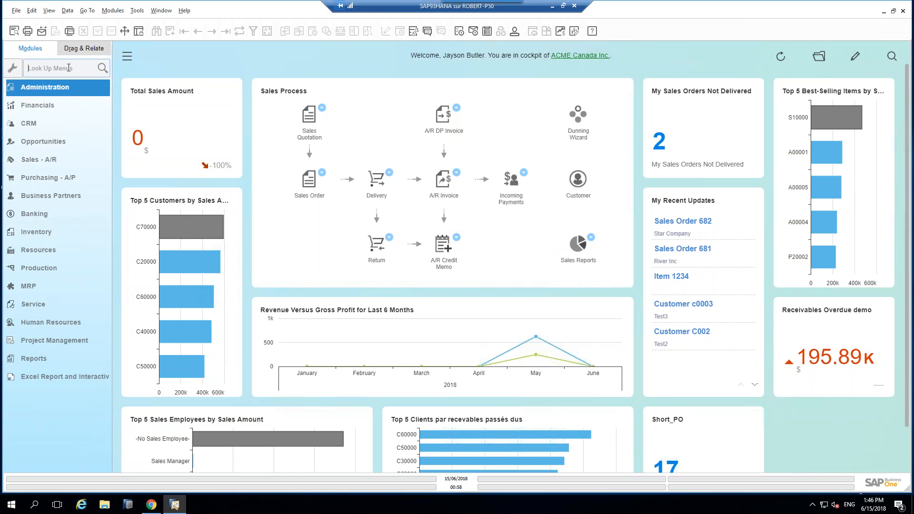
Look up "sales order" in the module menu, open the Sales - A/R sales order form and minimize it.
{"action": "type", "text": "sale"}
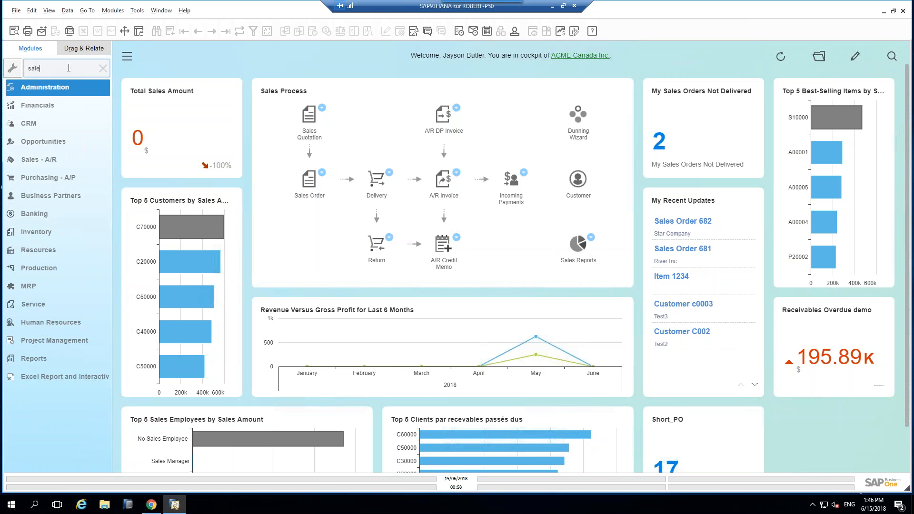
{"action": "type", "text": "s order"}
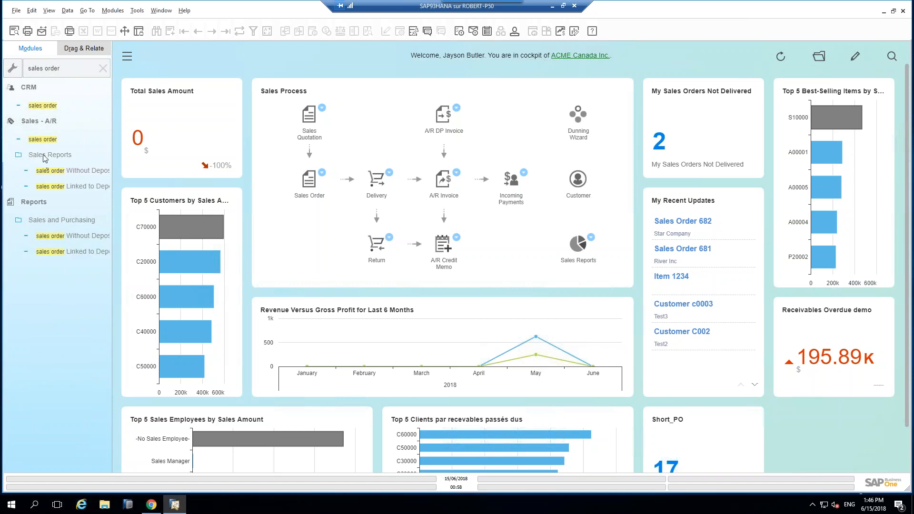
{"action": "left_click", "coordinate": [44, 140]}
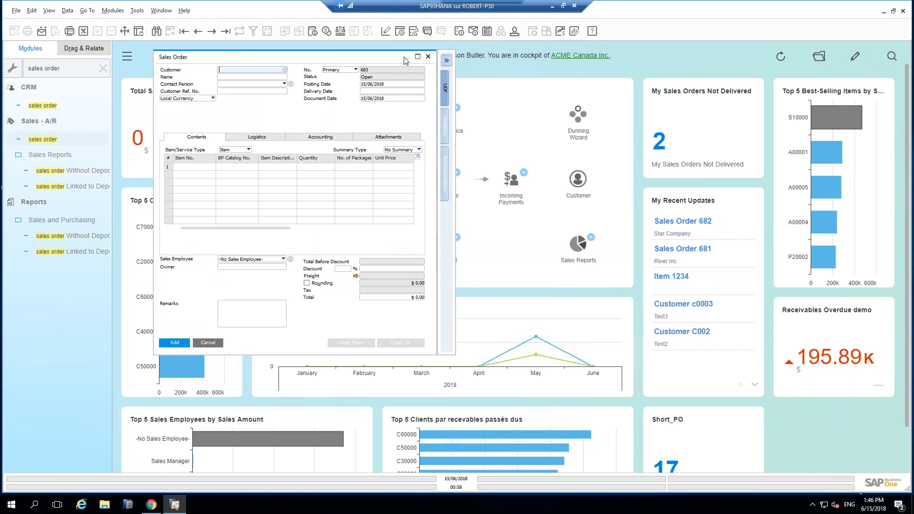
{"action": "left_click", "coordinate": [408, 57]}
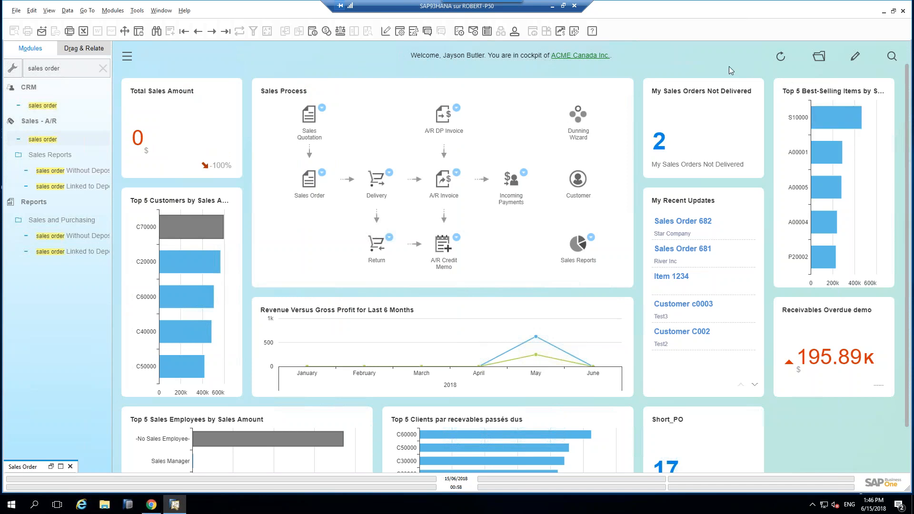
Search the company data for "1234", look through the matching records and close the search results.
{"action": "left_click", "coordinate": [892, 57]}
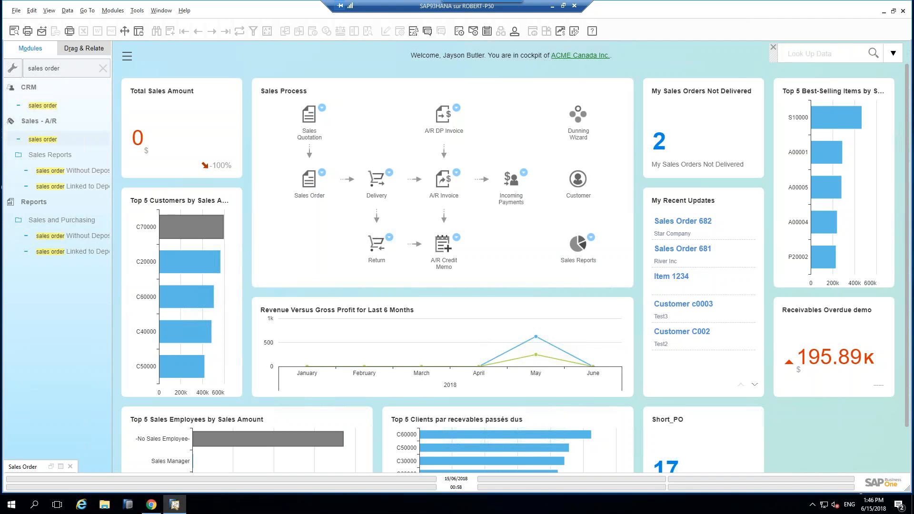
{"action": "type", "text": "1234"}
{"action": "left_click", "coordinate": [871, 56]}
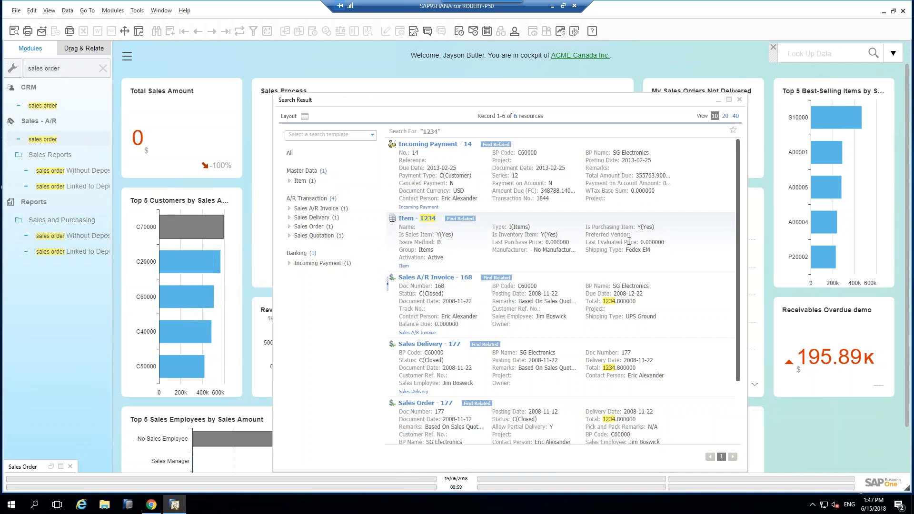
{"action": "mouse_move", "coordinate": [395, 212]}
{"action": "mouse_move", "coordinate": [426, 284]}
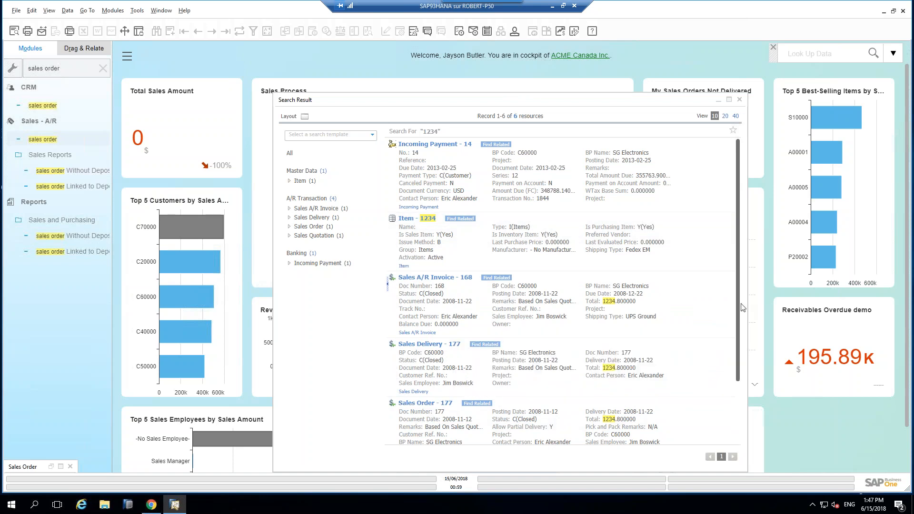
{"action": "left_click_drag", "start_coordinate": [738, 318], "coordinate": [737, 291]}
{"action": "left_click", "coordinate": [740, 101]}
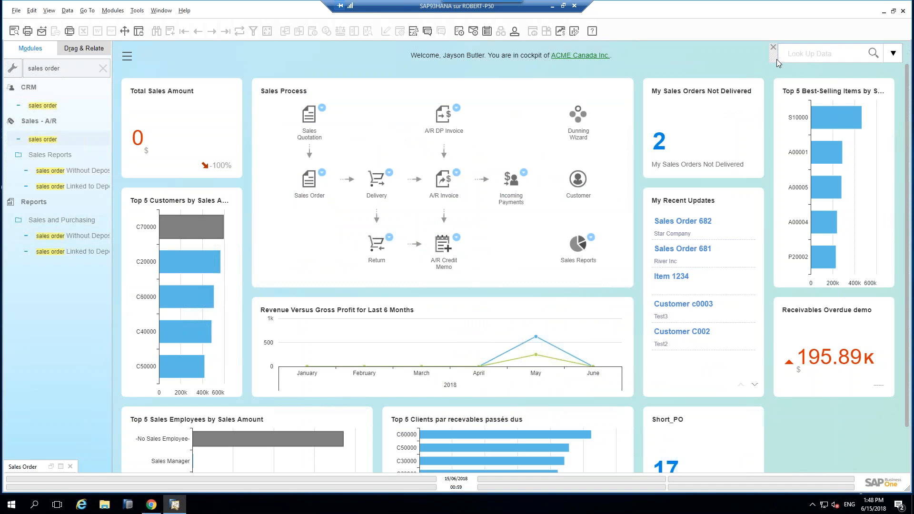
Move the Look Up Data bar beside the cockpit's side menu control and close the minimized Sales Order window.
{"action": "left_click_drag", "start_coordinate": [713, 75], "coordinate": [202, 57]}
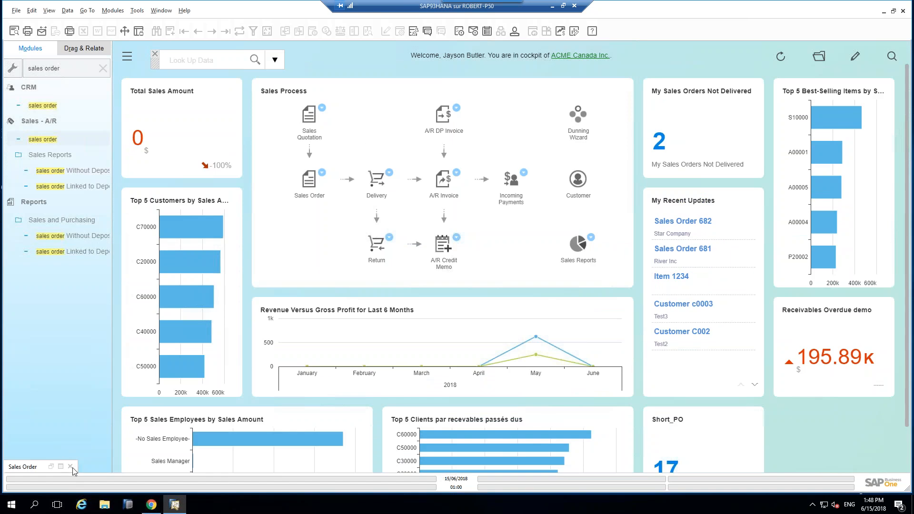
{"action": "left_click", "coordinate": [72, 468]}
Open the Delivery form and the Customer form from the Sales Process widget, closing each one after viewing.
{"action": "scroll", "coordinate": [201, 365], "scroll_direction": "down", "scroll_amount": 2}
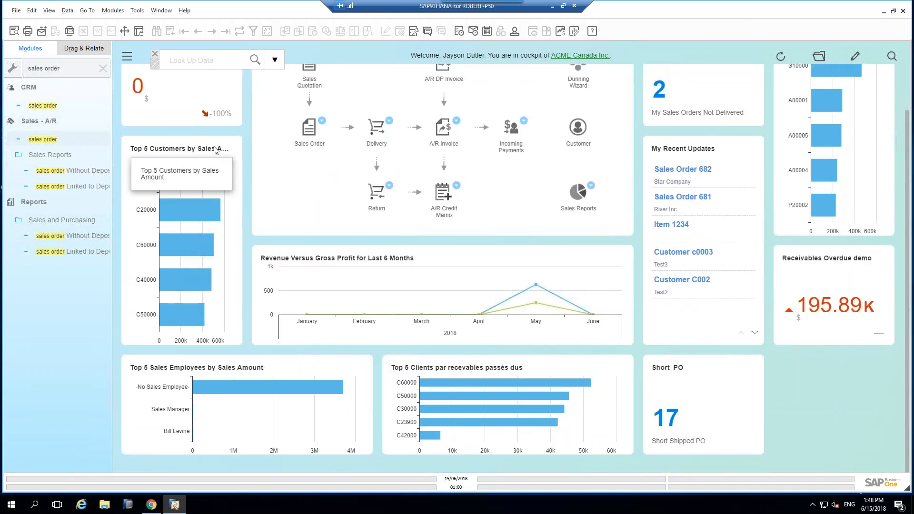
{"action": "scroll", "coordinate": [228, 136], "scroll_direction": "up", "scroll_amount": 2}
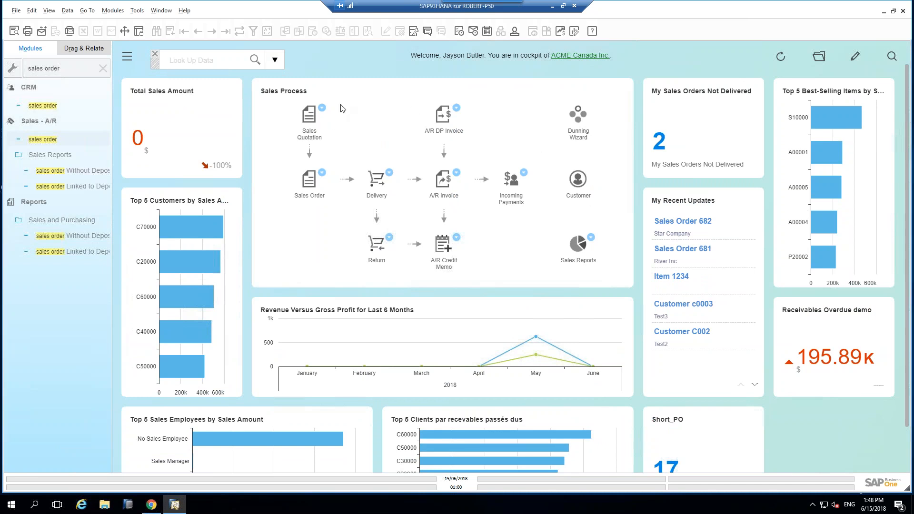
{"action": "scroll", "coordinate": [816, 462], "scroll_direction": "down", "scroll_amount": 2}
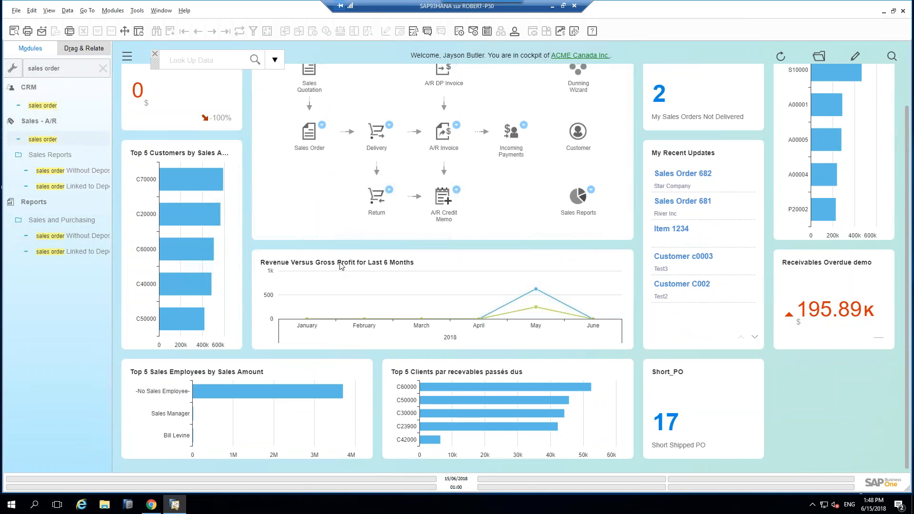
{"action": "scroll", "coordinate": [343, 267], "scroll_direction": "up", "scroll_amount": 2}
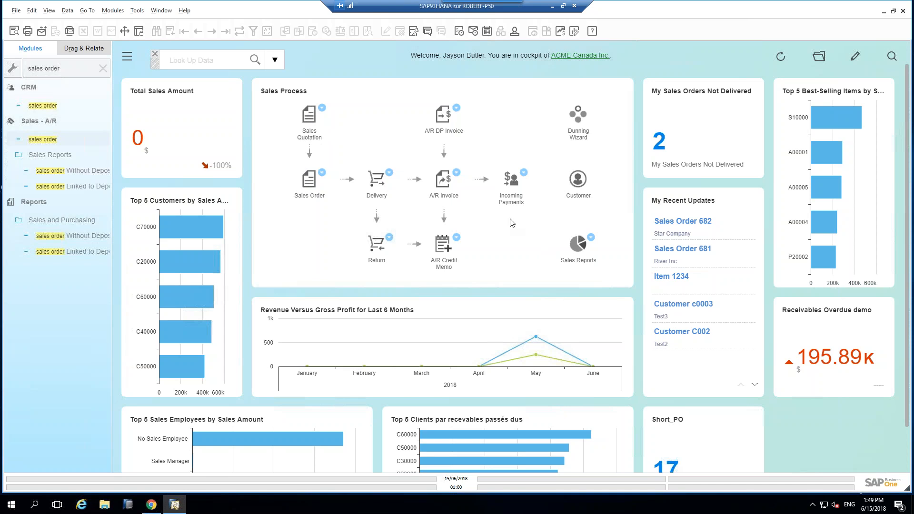
{"action": "left_click", "coordinate": [379, 184]}
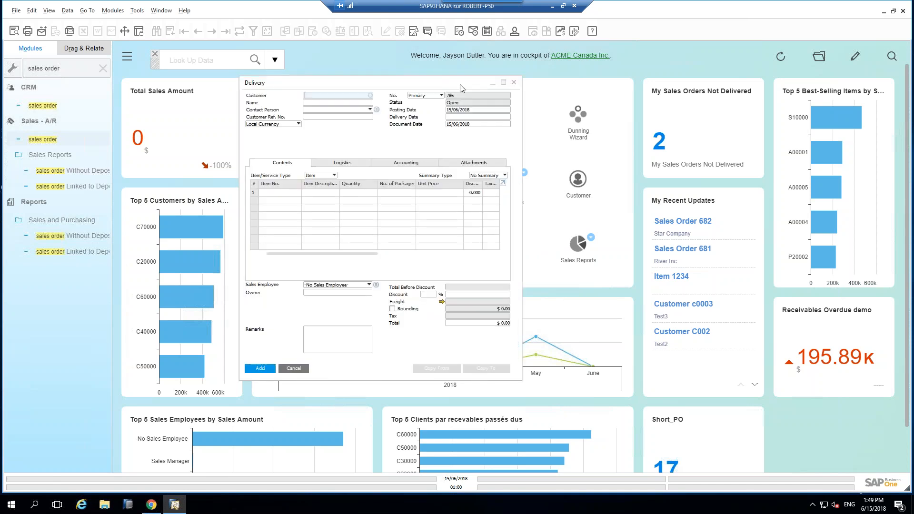
{"action": "left_click", "coordinate": [515, 83]}
{"action": "left_click", "coordinate": [577, 182]}
{"action": "left_click", "coordinate": [565, 52]}
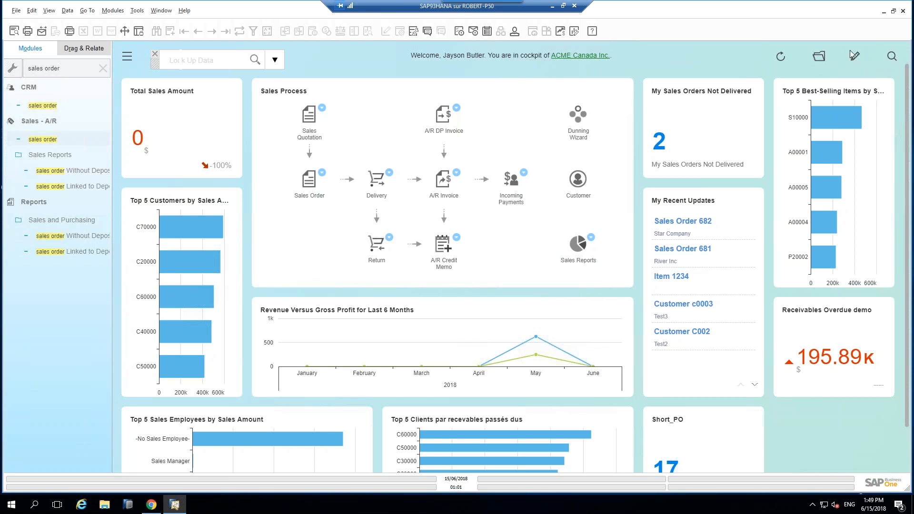
Review the available cockpit templates and close the template list without selecting any.
{"action": "left_click", "coordinate": [821, 58]}
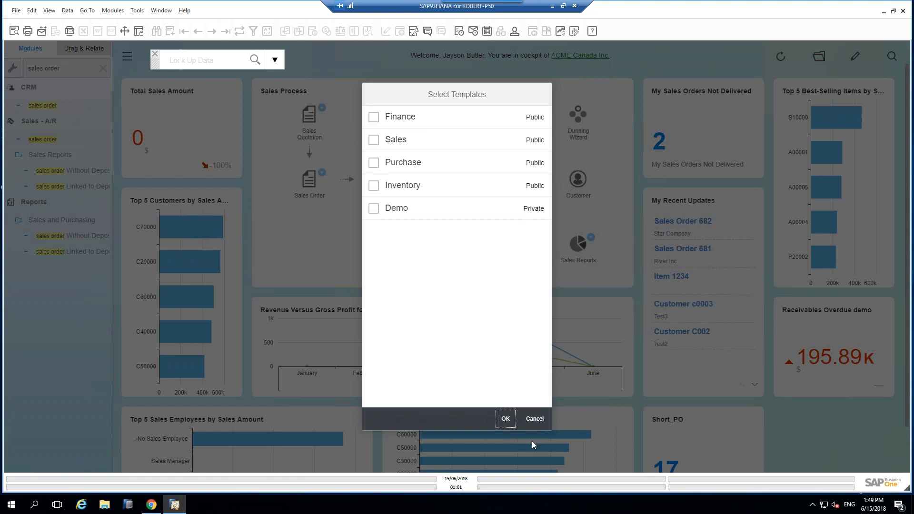
{"action": "left_click", "coordinate": [506, 419]}
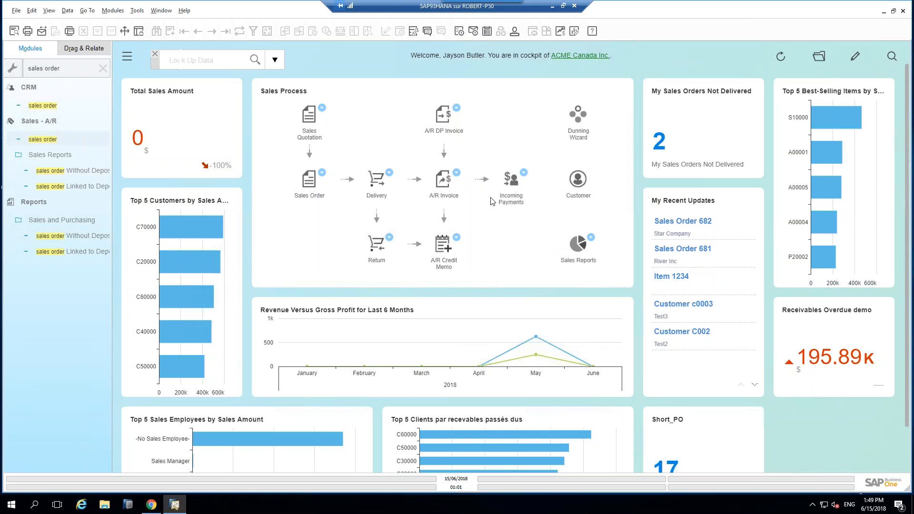
{"action": "scroll", "coordinate": [493, 195], "scroll_direction": "down", "scroll_amount": 1}
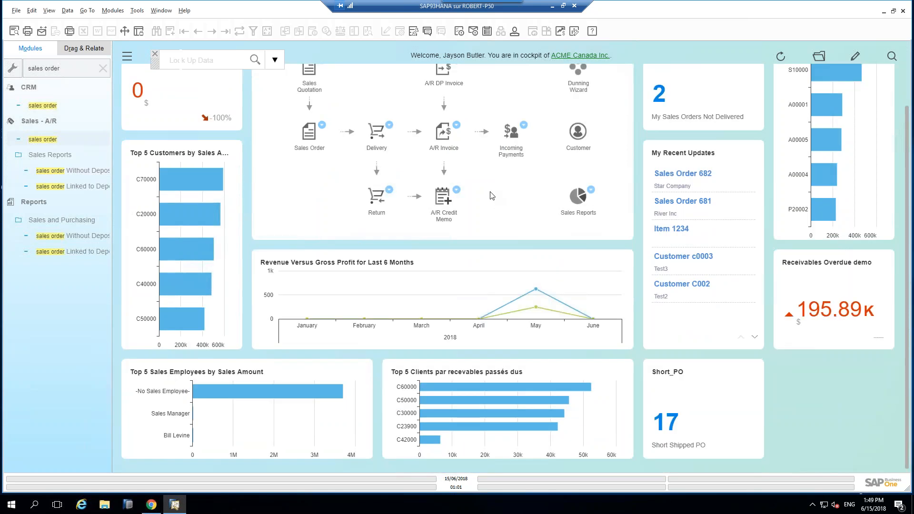
{"action": "scroll", "coordinate": [490, 195], "scroll_direction": "up", "scroll_amount": 1}
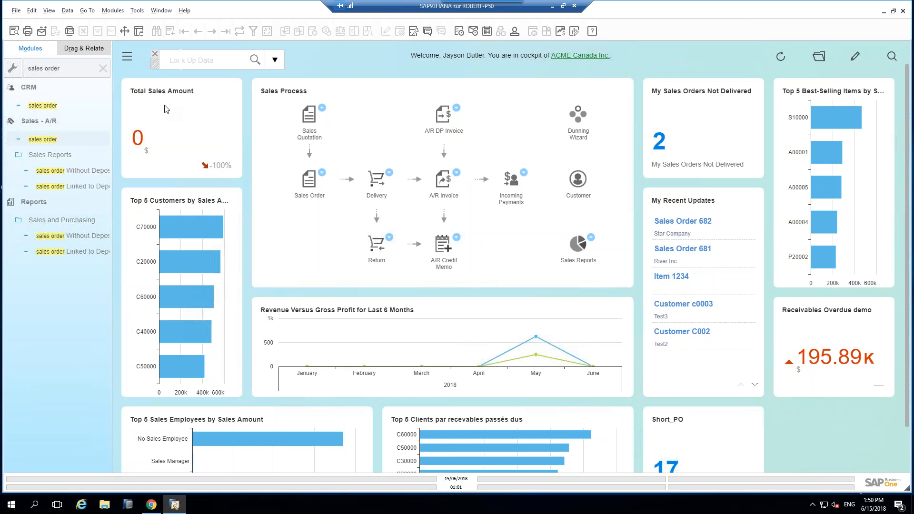
View the detailed results of My Sales Orders Not Delivered, examine the Star Company order, and close both windows.
{"action": "mouse_move", "coordinate": [151, 94]}
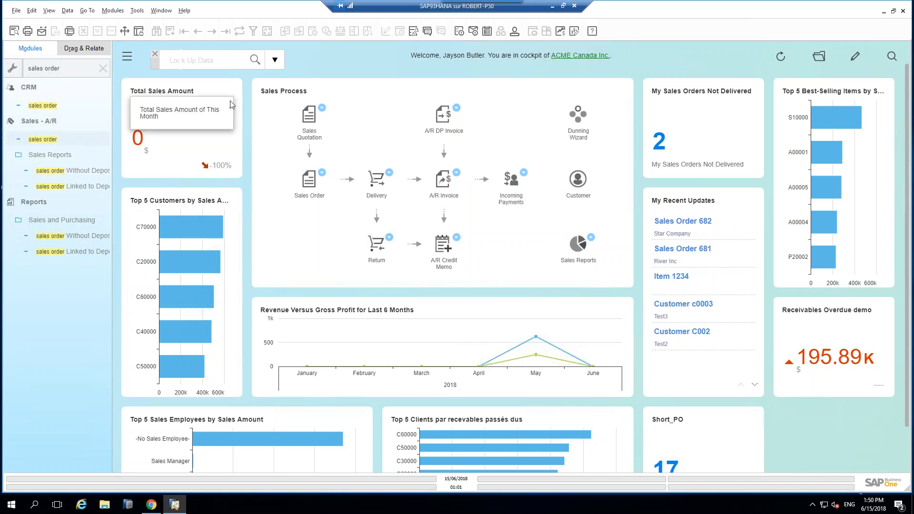
{"action": "mouse_move", "coordinate": [137, 139]}
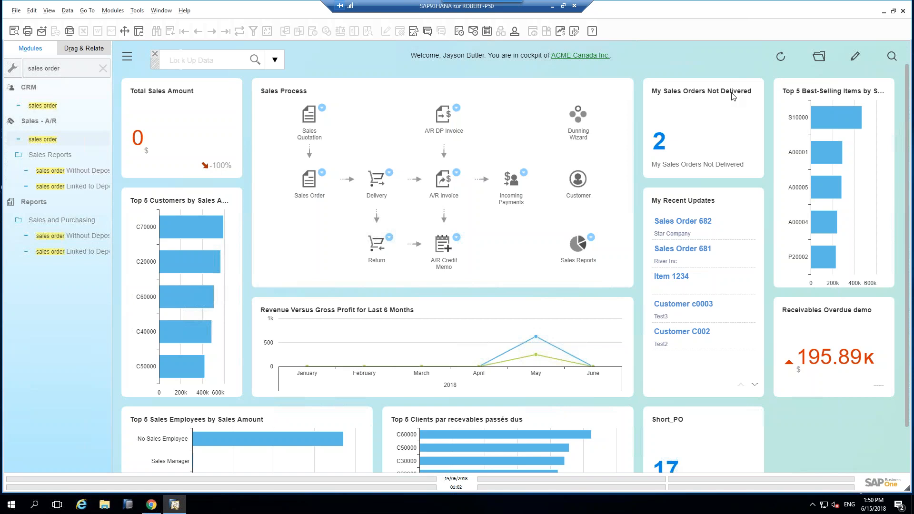
{"action": "left_click", "coordinate": [660, 145]}
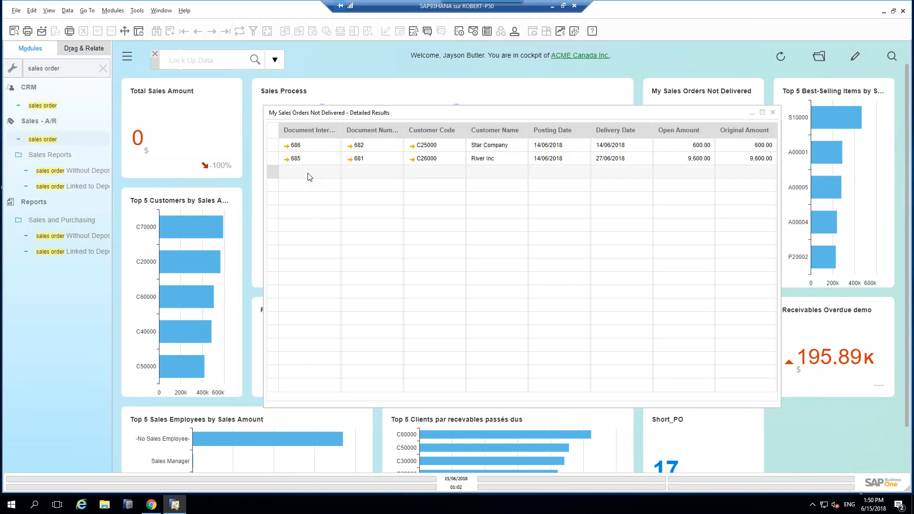
{"action": "left_click_drag", "start_coordinate": [489, 113], "coordinate": [407, 99]}
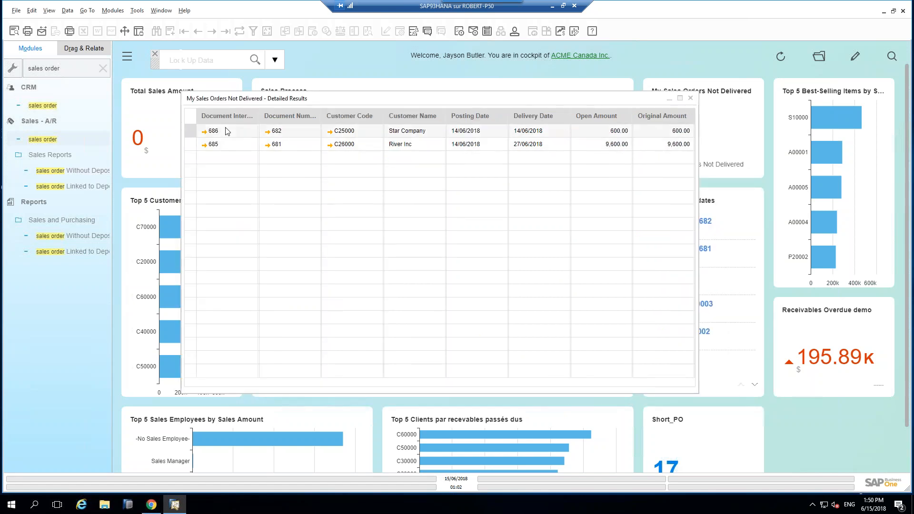
{"action": "left_click", "coordinate": [205, 133]}
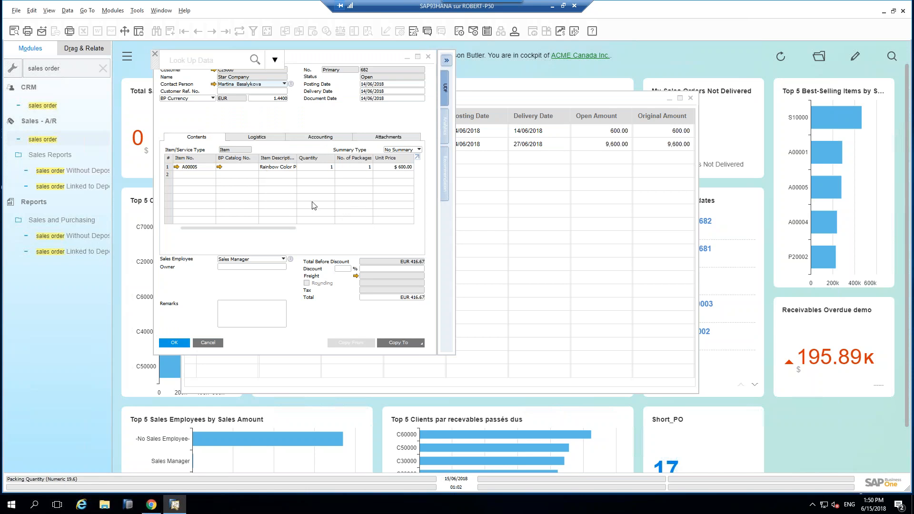
{"action": "left_click", "coordinate": [428, 57]}
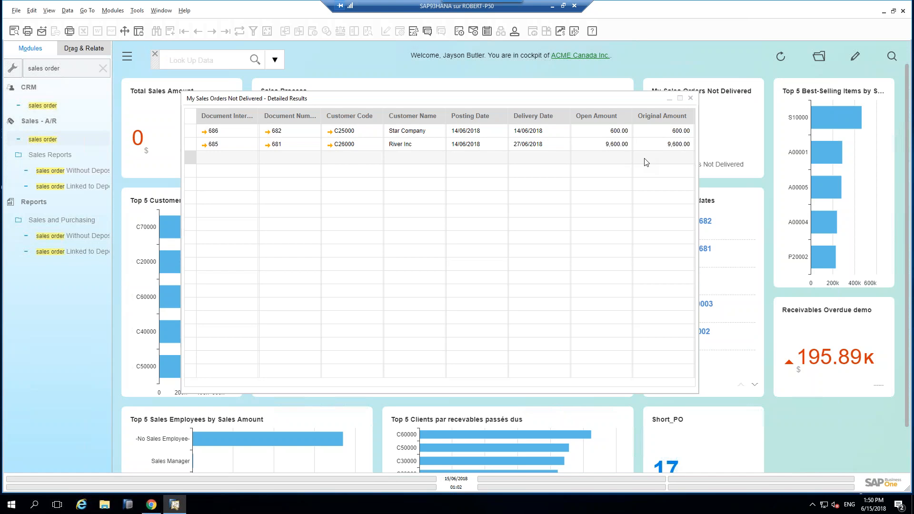
{"action": "left_click", "coordinate": [691, 99]}
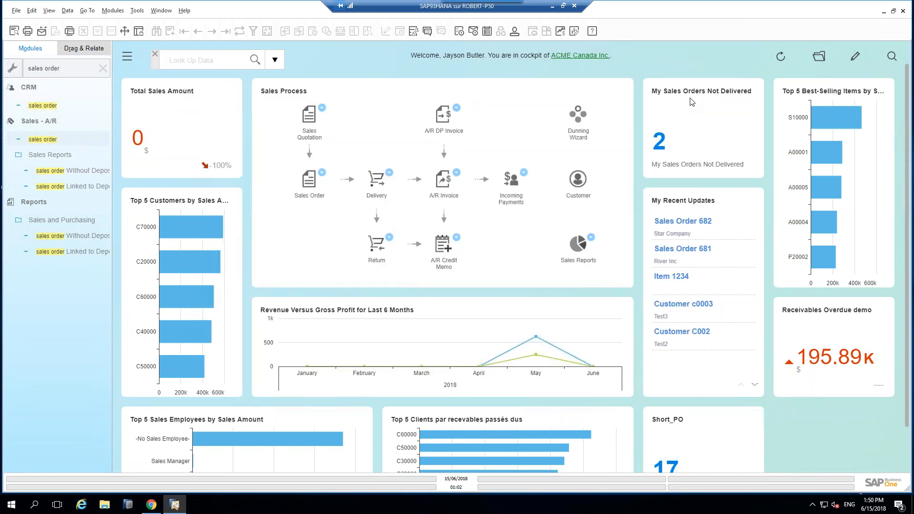
{"action": "left_click", "coordinate": [137, 10]}
{"action": "mouse_move", "coordinate": [154, 123]}
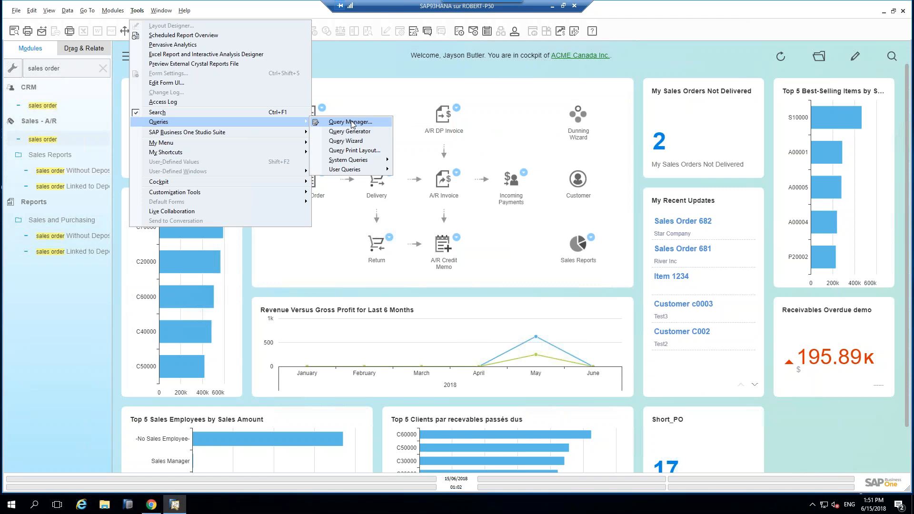
{"action": "left_click", "coordinate": [684, 47]}
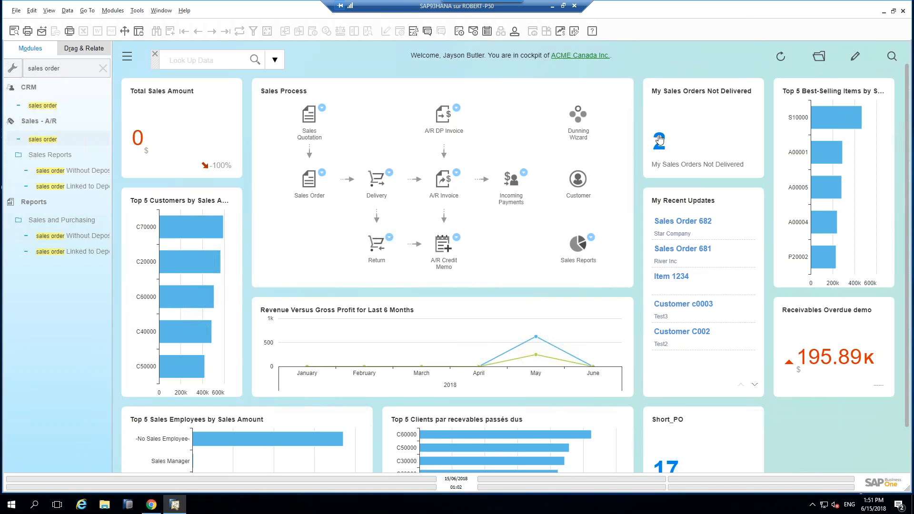
Look over the detailed results behind the Short_PO count widget and minimize the results window.
{"action": "scroll", "coordinate": [673, 136], "scroll_direction": "down", "scroll_amount": 1}
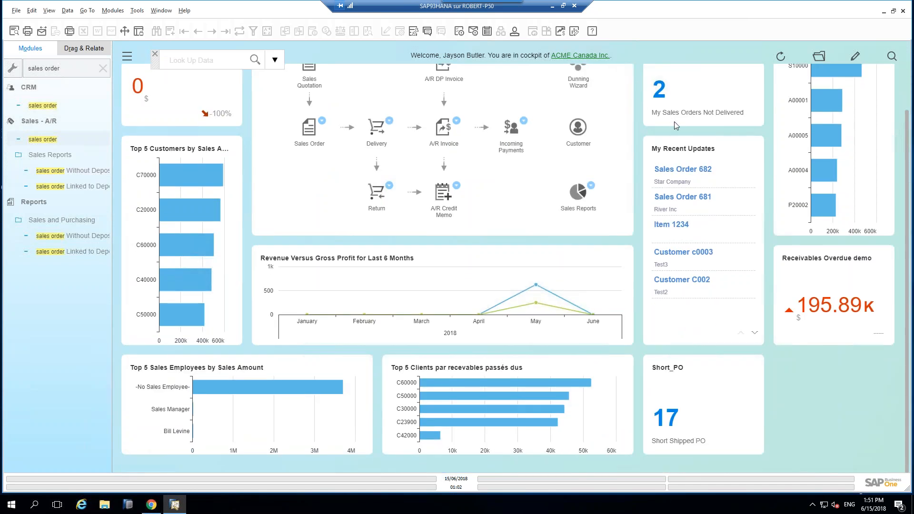
{"action": "scroll", "coordinate": [674, 121], "scroll_direction": "up", "scroll_amount": 1}
{"action": "scroll", "coordinate": [709, 230], "scroll_direction": "down", "scroll_amount": 1}
{"action": "left_click", "coordinate": [673, 424]}
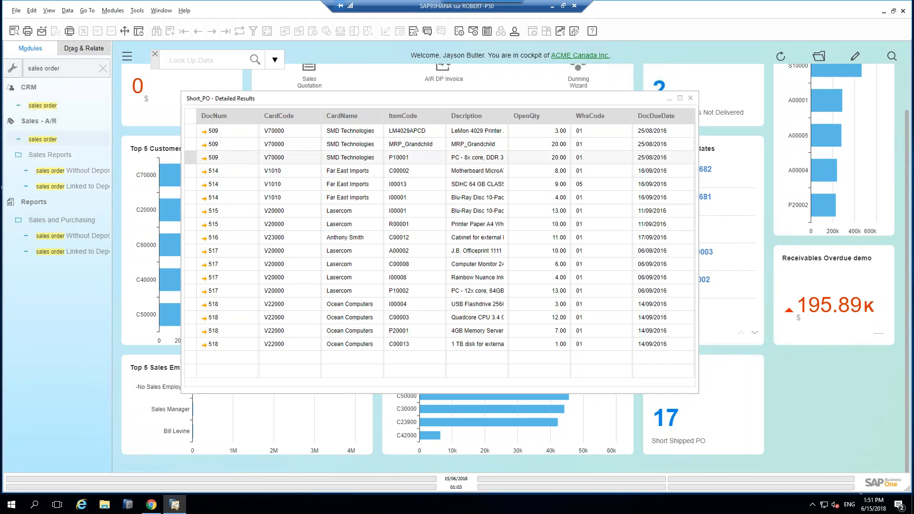
{"action": "left_click", "coordinate": [671, 99]}
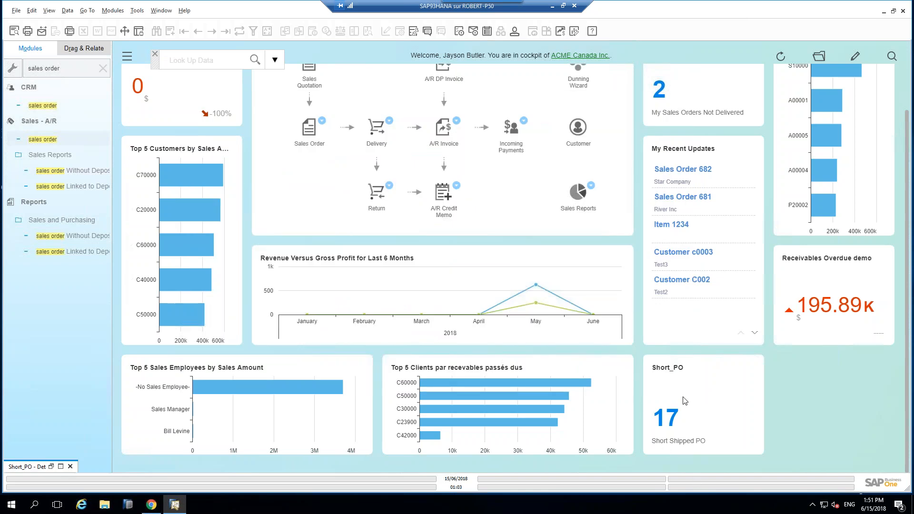
Examine the Count Widget Setup form, switch it to adding a new widget, and close it without saving.
{"action": "scroll", "coordinate": [659, 143], "scroll_direction": "up", "scroll_amount": 1}
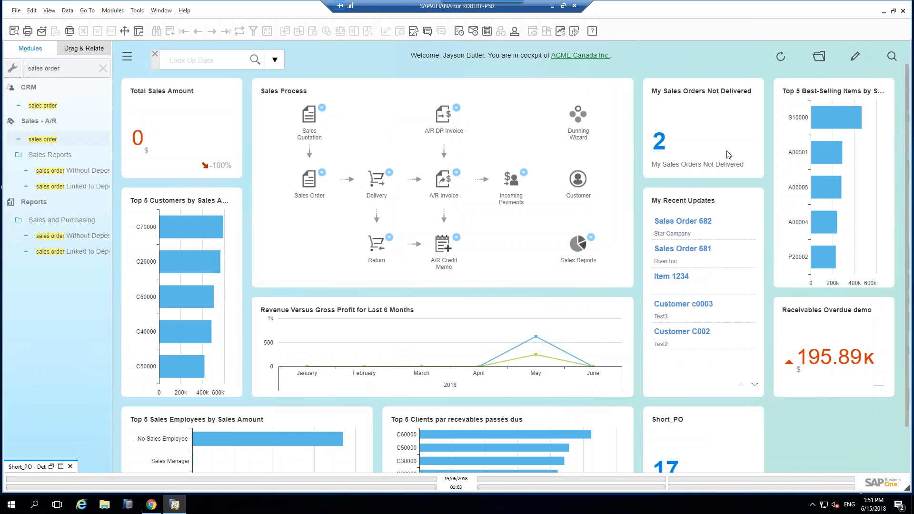
{"action": "scroll", "coordinate": [723, 196], "scroll_direction": "down", "scroll_amount": 1}
{"action": "scroll", "coordinate": [708, 120], "scroll_direction": "up", "scroll_amount": 1}
{"action": "left_click", "coordinate": [137, 15]}
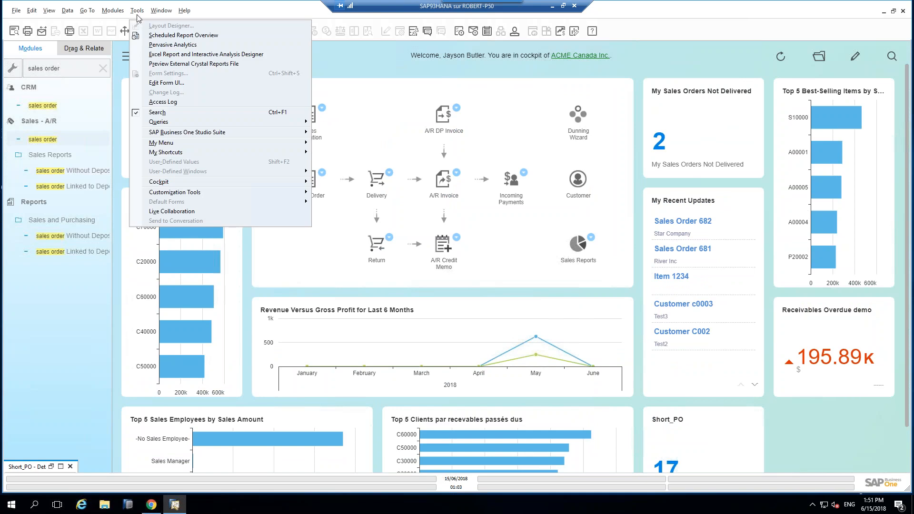
{"action": "mouse_move", "coordinate": [178, 183]}
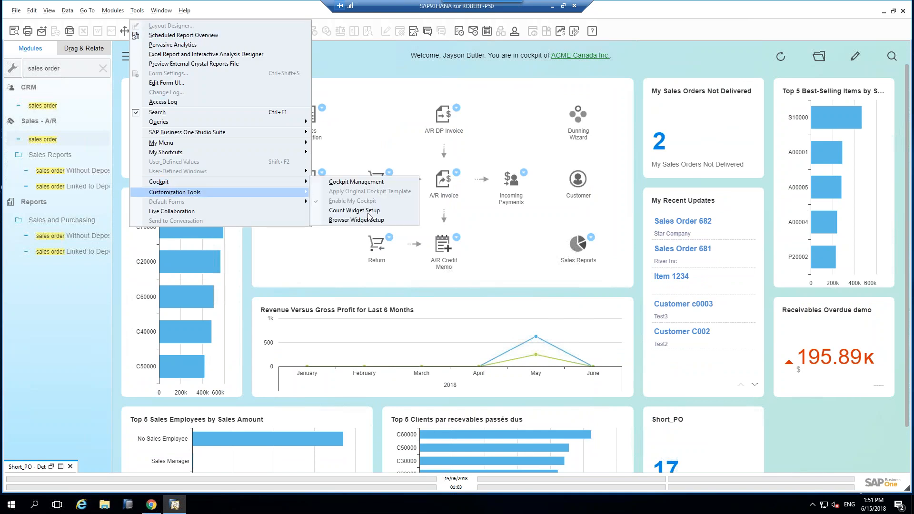
{"action": "left_click", "coordinate": [353, 216]}
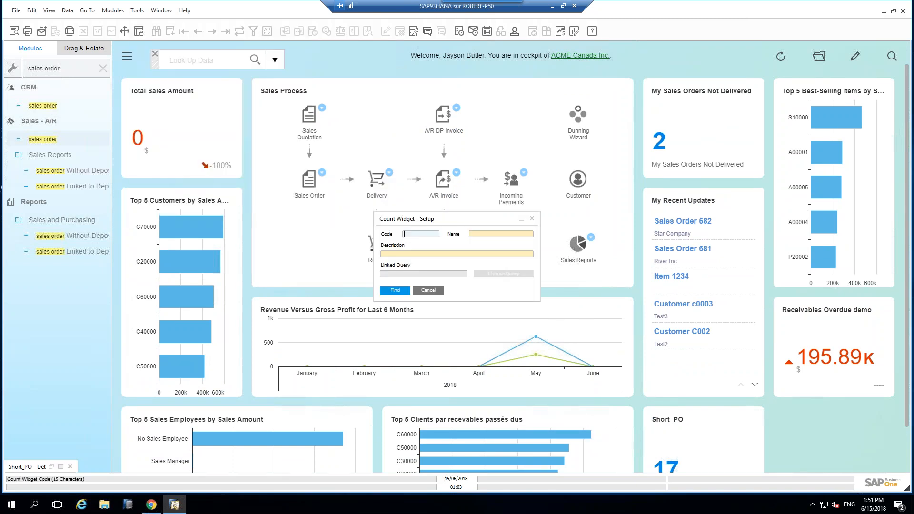
{"action": "left_click", "coordinate": [461, 255]}
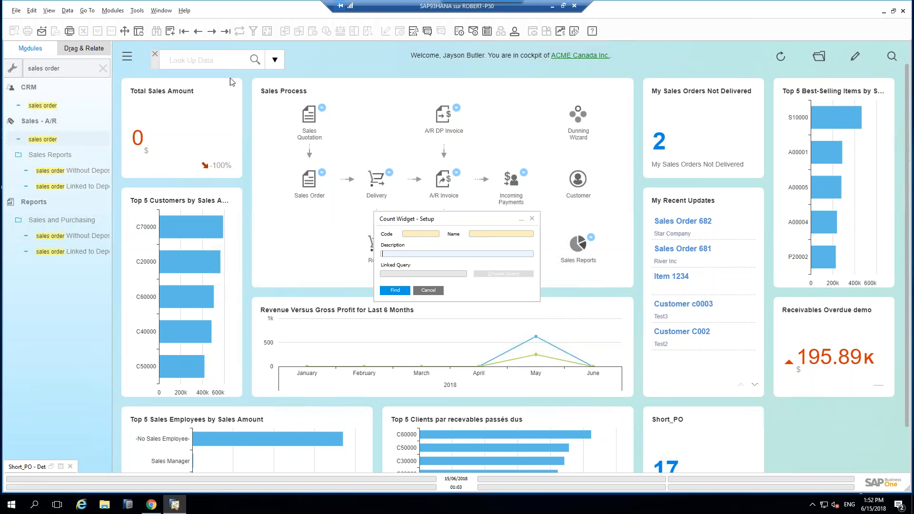
{"action": "left_click", "coordinate": [174, 33]}
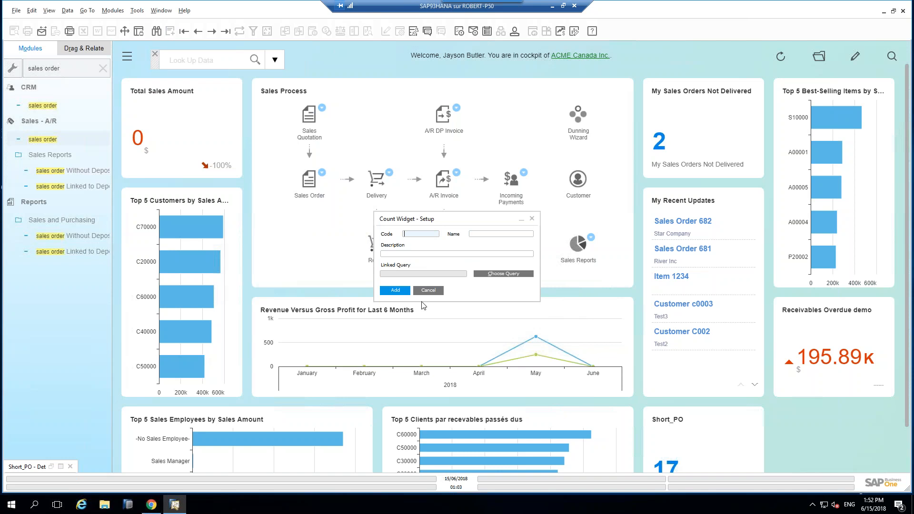
{"action": "left_click", "coordinate": [429, 292]}
Open the CRM sales order form from the module search results and duplicate the most recent sales order.
{"action": "scroll", "coordinate": [786, 437], "scroll_direction": "down", "scroll_amount": 2}
{"action": "scroll", "coordinate": [847, 362], "scroll_direction": "up", "scroll_amount": 2}
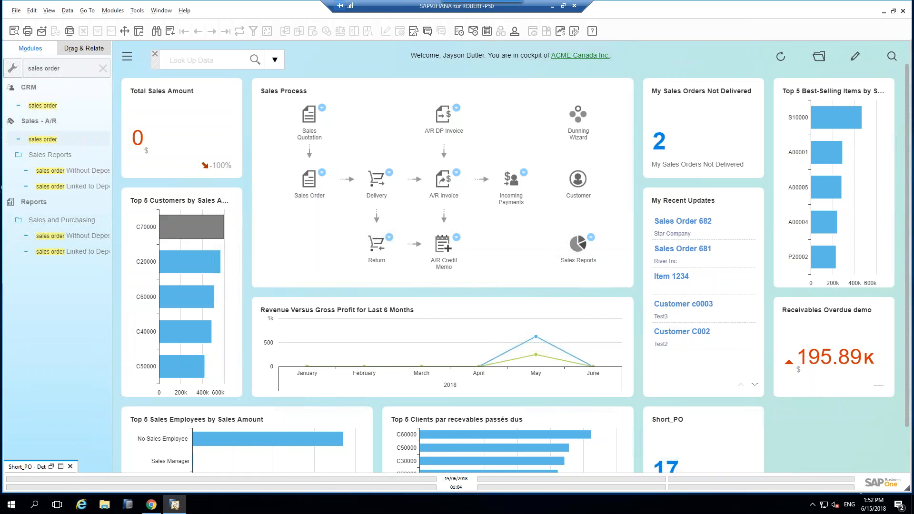
{"action": "left_click", "coordinate": [54, 107]}
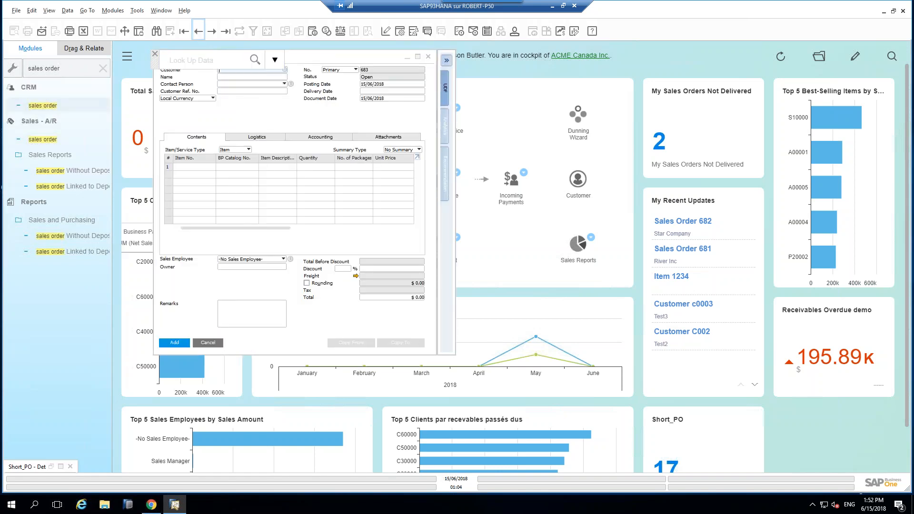
{"action": "left_click", "coordinate": [198, 31]}
{"action": "right_click", "coordinate": [276, 116]}
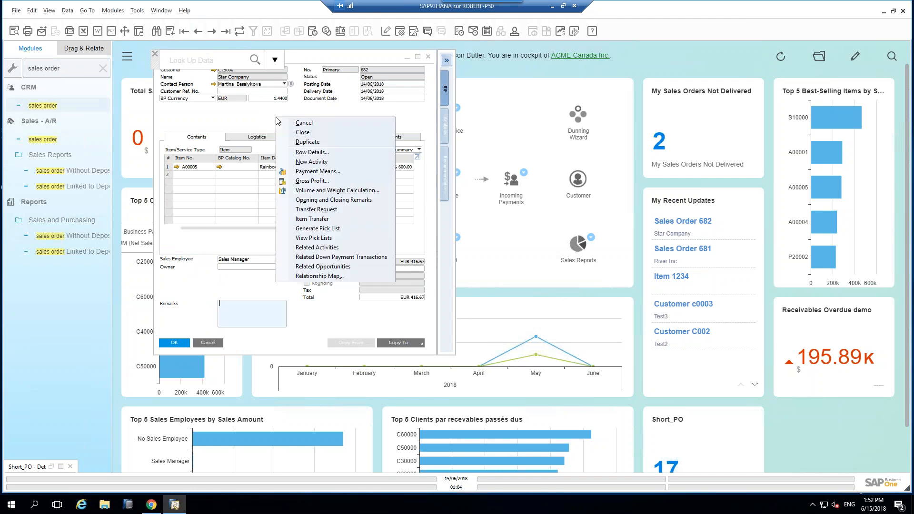
{"action": "left_click", "coordinate": [306, 142]}
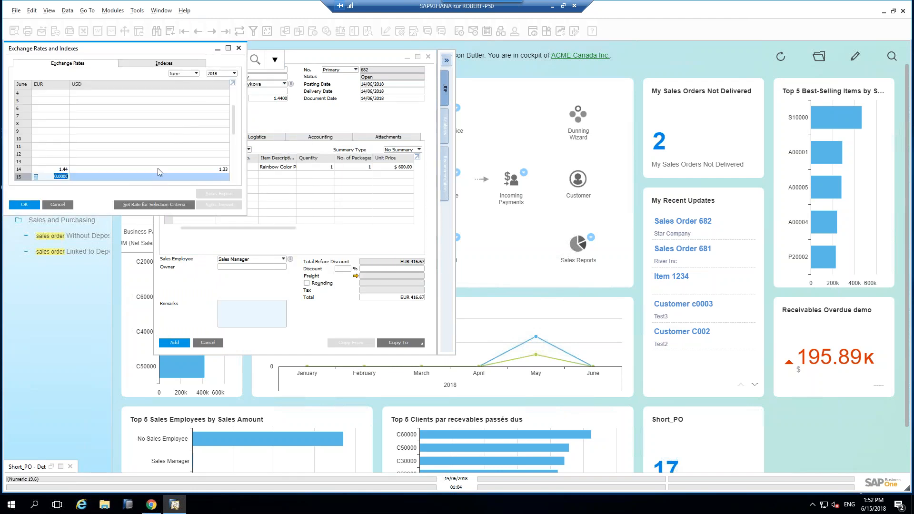
Set the June 15, 2018 exchange rates to 1.44 for EUR and 1.33 for USD, and save them.
{"action": "type", "text": "1.44"}
{"action": "key", "text": "Tab"}
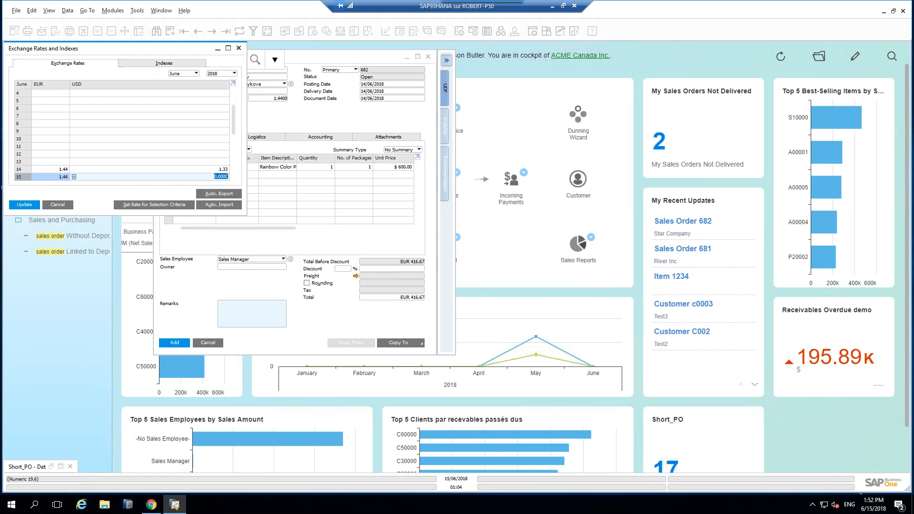
{"action": "type", "text": "1.33"}
{"action": "left_click", "coordinate": [25, 204]}
{"action": "left_click", "coordinate": [25, 204]}
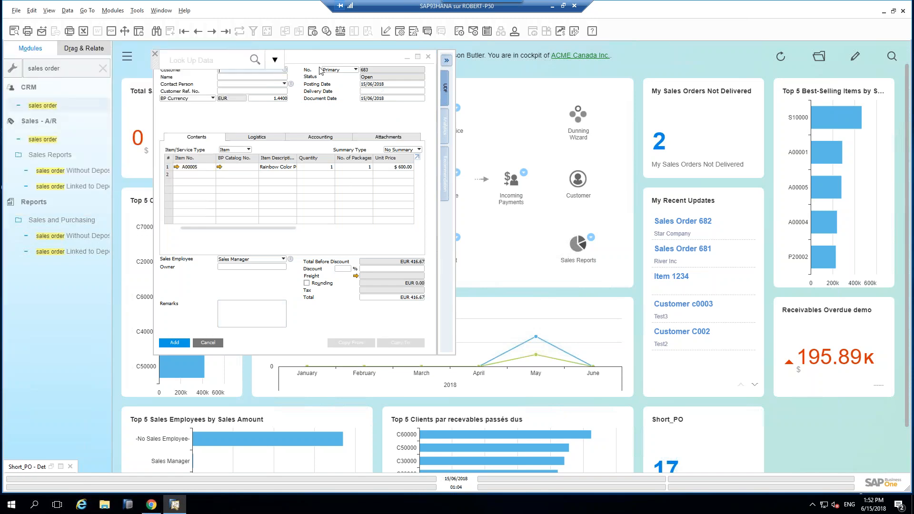
Assign Maxi-Teq as the customer on the duplicated sales order and update the document rows according to the new business partner's data.
{"action": "left_click_drag", "start_coordinate": [340, 62], "coordinate": [470, 87]}
{"action": "left_click", "coordinate": [413, 95]}
{"action": "double_click", "coordinate": [30, 106]}
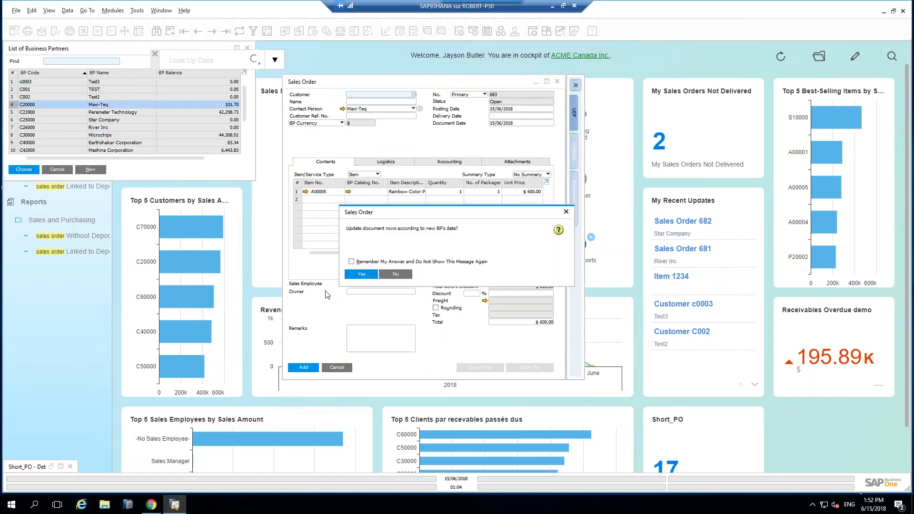
{"action": "left_click", "coordinate": [358, 275]}
Enter 1 as the delivery date and add the sales order.
{"action": "left_click", "coordinate": [506, 116]}
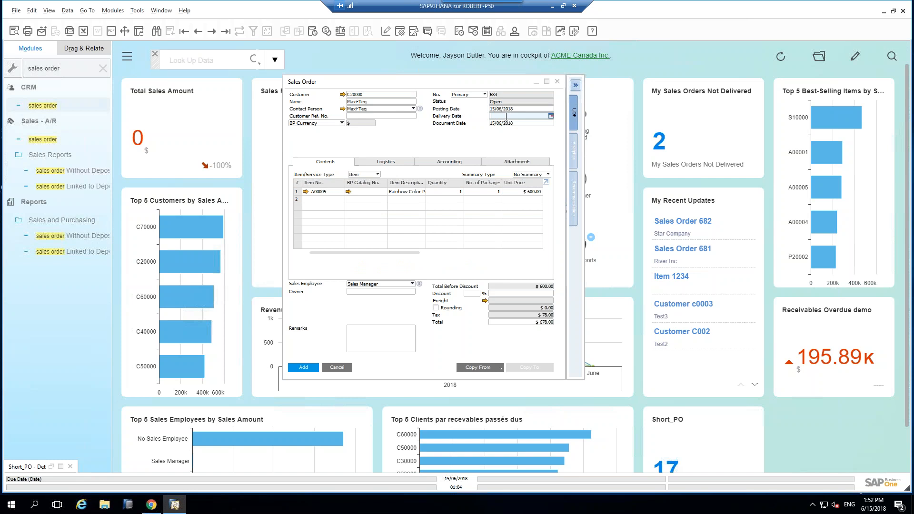
{"action": "type", "text": "1"}
{"action": "key", "text": "Tab"}
{"action": "left_click", "coordinate": [361, 270]}
{"action": "left_click", "coordinate": [313, 368]}
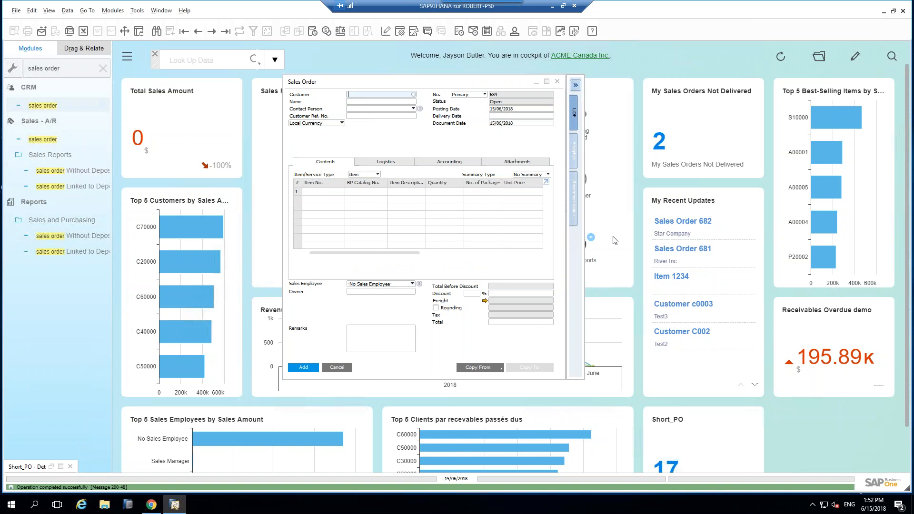
Minimize the sales order form, refresh the cockpit, and look over its updated widgets.
{"action": "left_click", "coordinate": [538, 84]}
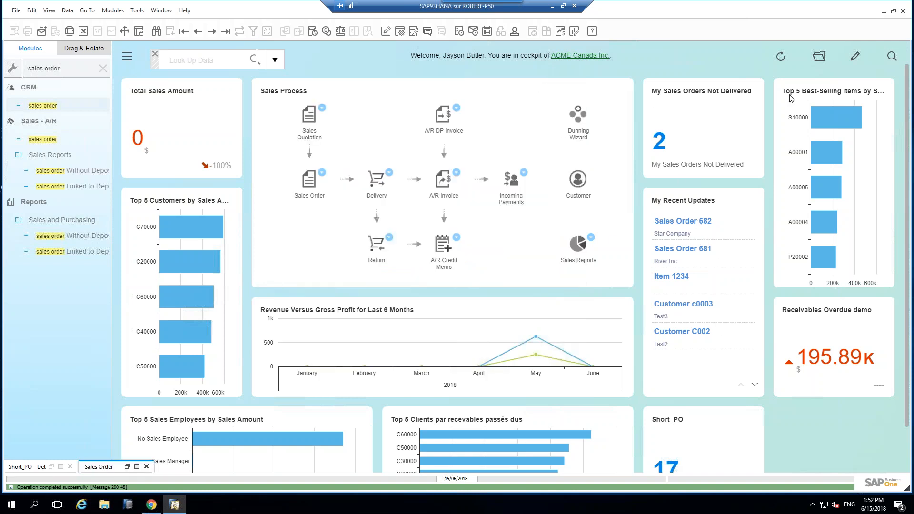
{"action": "left_click", "coordinate": [780, 57]}
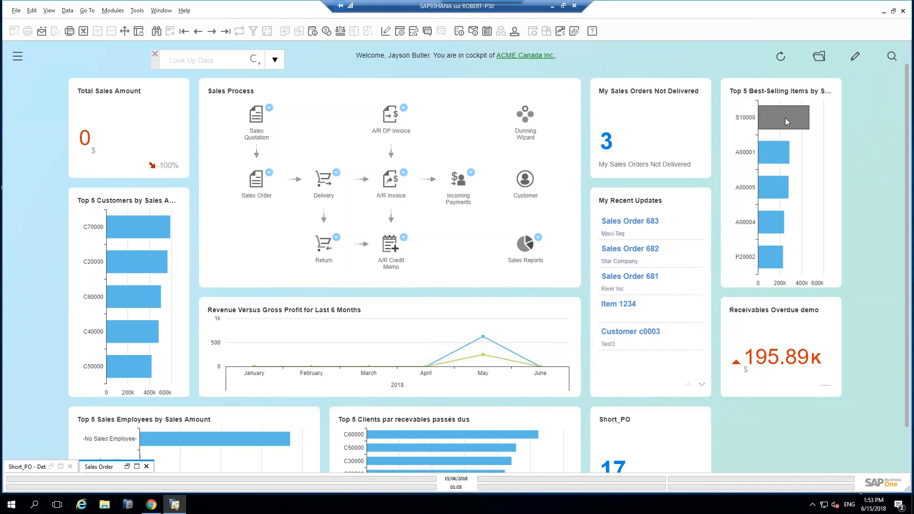
{"action": "mouse_move", "coordinate": [786, 119]}
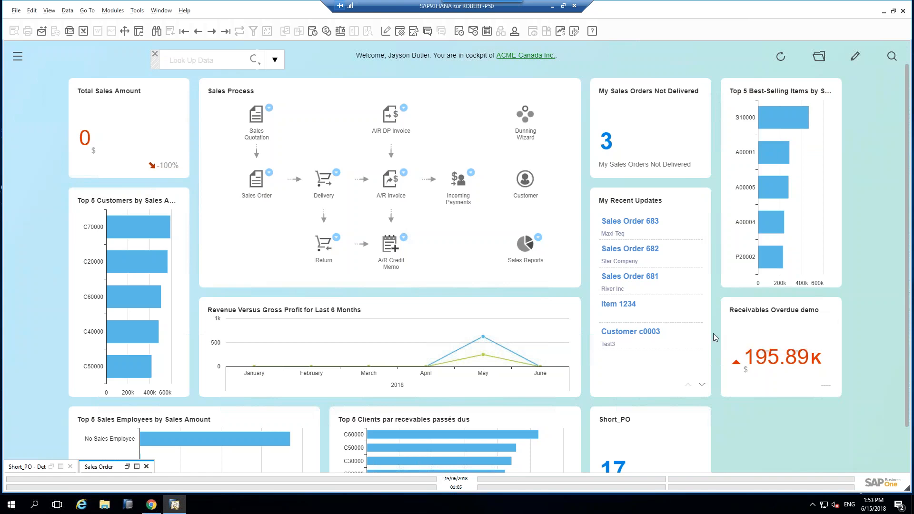
{"action": "mouse_move", "coordinate": [748, 362]}
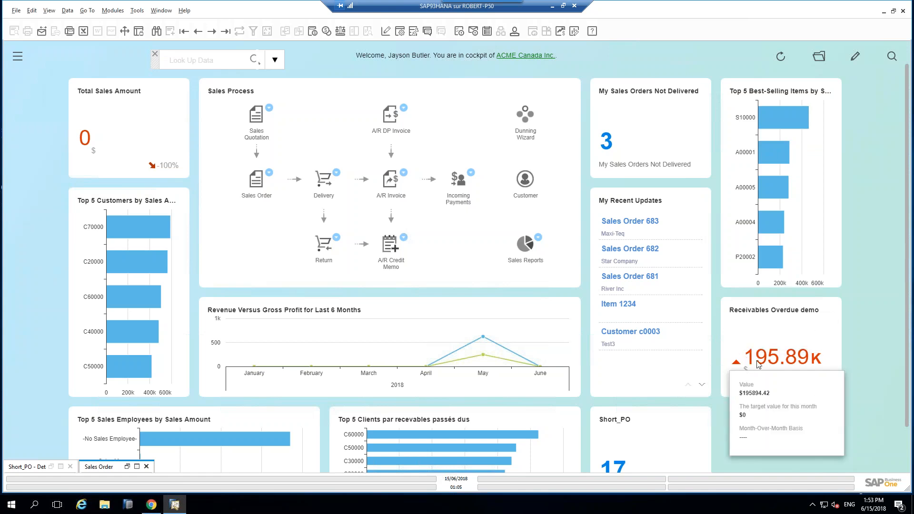
{"action": "scroll", "coordinate": [732, 268], "scroll_direction": "down", "scroll_amount": 1}
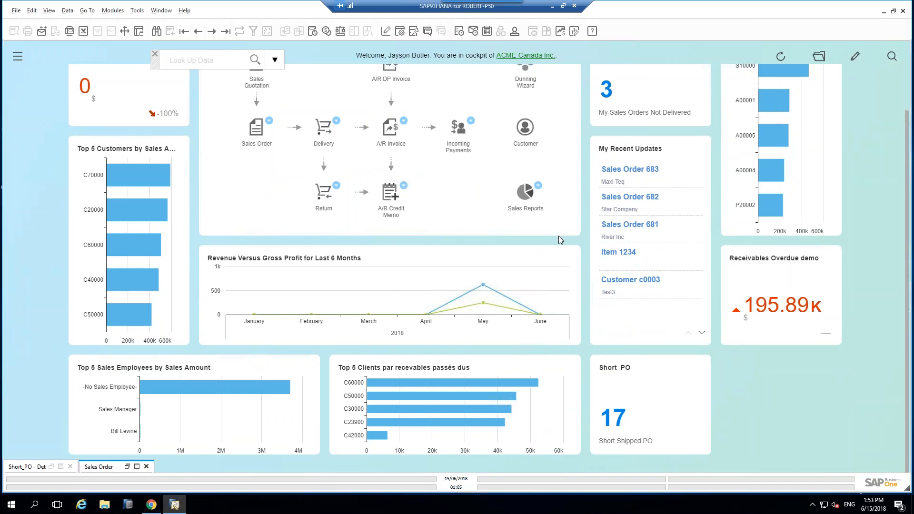
{"action": "scroll", "coordinate": [753, 295], "scroll_direction": "up", "scroll_amount": 1}
{"action": "scroll", "coordinate": [755, 295], "scroll_direction": "down", "scroll_amount": 1}
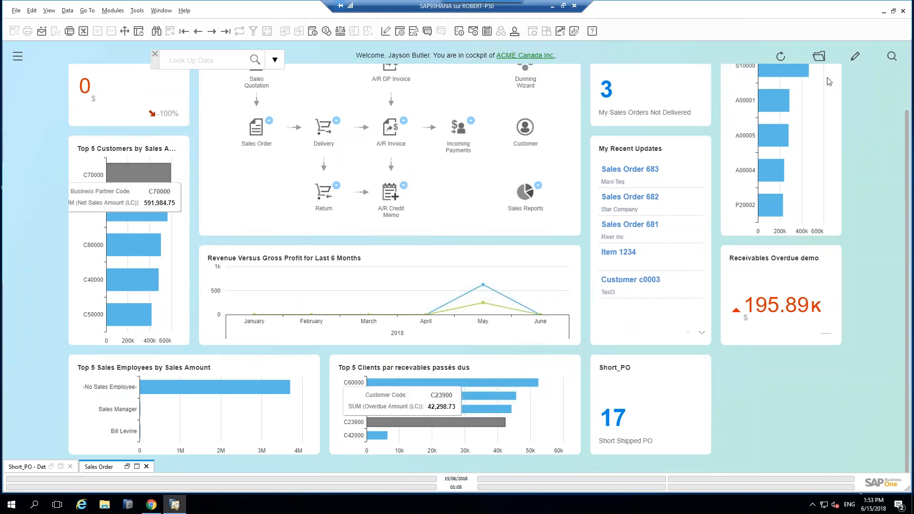
In cockpit edit mode, narrow the Revenue Versus Gross Profit, Top 5 Clients par recevables, and Top 5 Sales Employees widgets by one column each.
{"action": "left_click", "coordinate": [856, 60]}
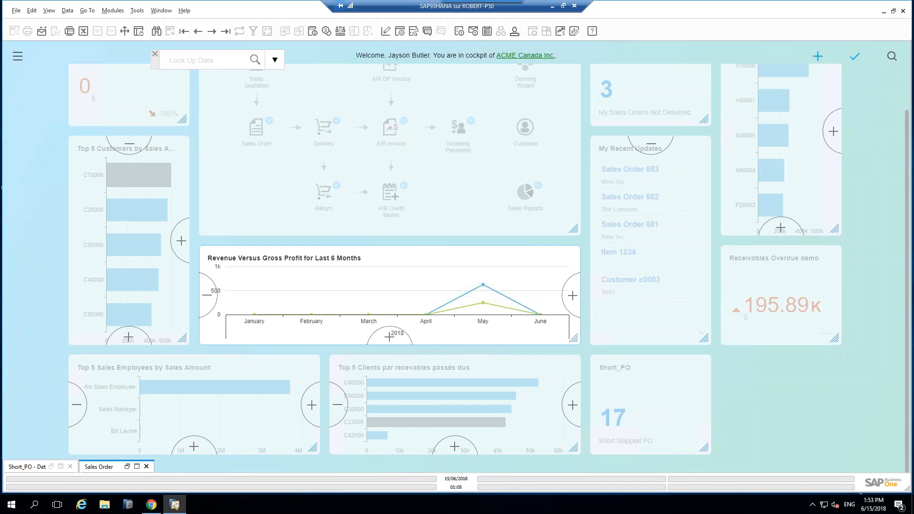
{"action": "left_click", "coordinate": [207, 300]}
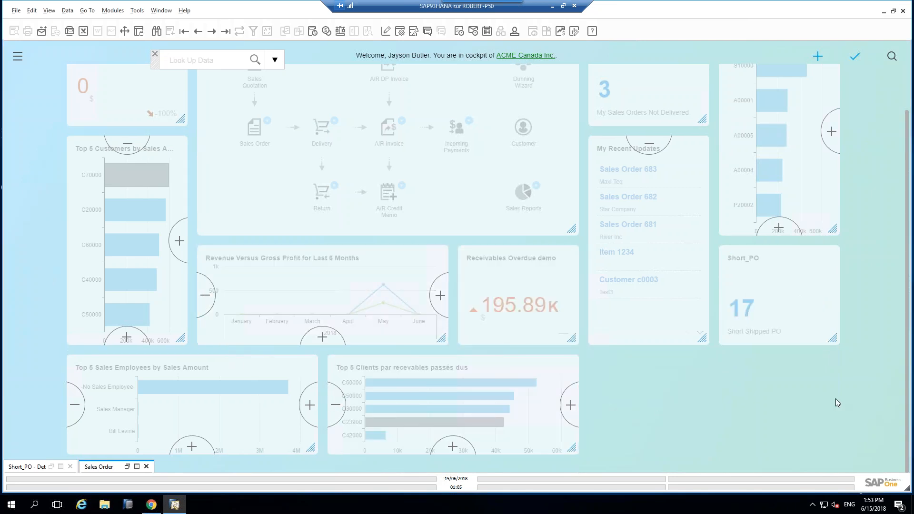
{"action": "left_click", "coordinate": [336, 405]}
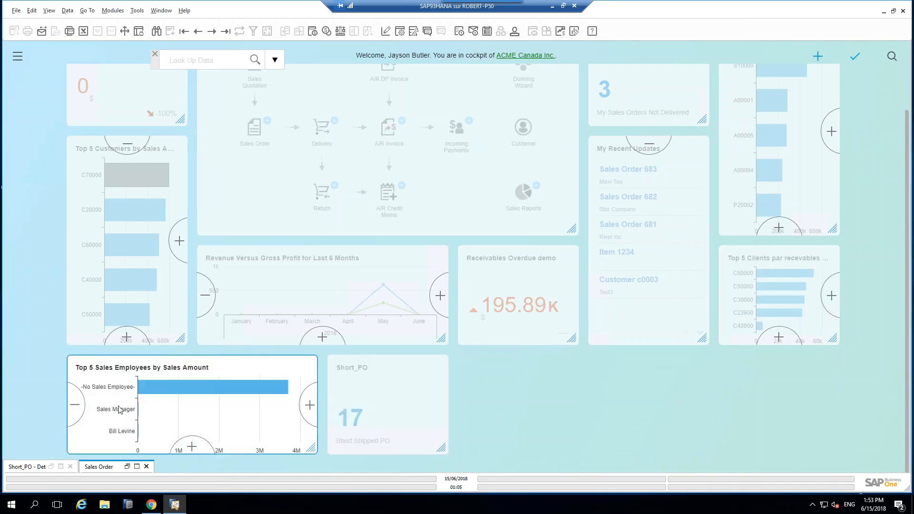
{"action": "left_click", "coordinate": [74, 406]}
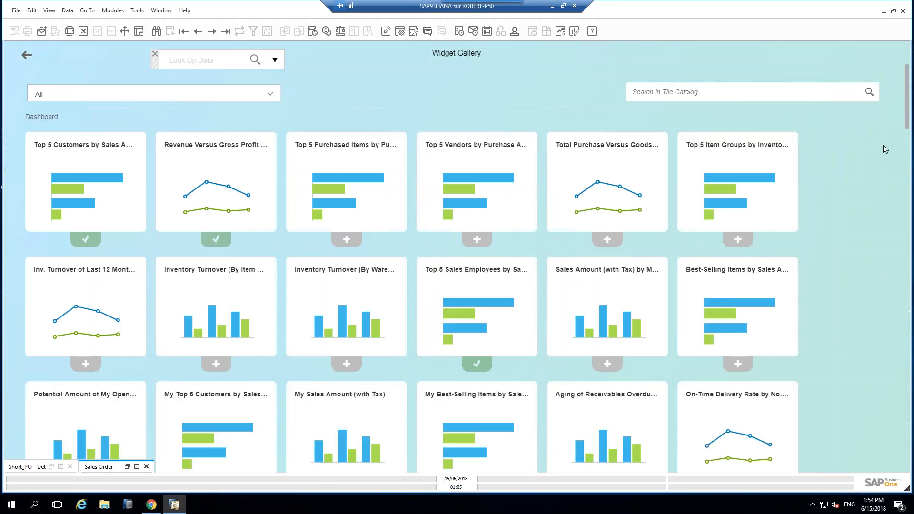
Browse the dashboard and key performance indicator widgets available in the Widget Gallery.
{"action": "scroll", "coordinate": [910, 89], "scroll_direction": "down", "scroll_amount": 2}
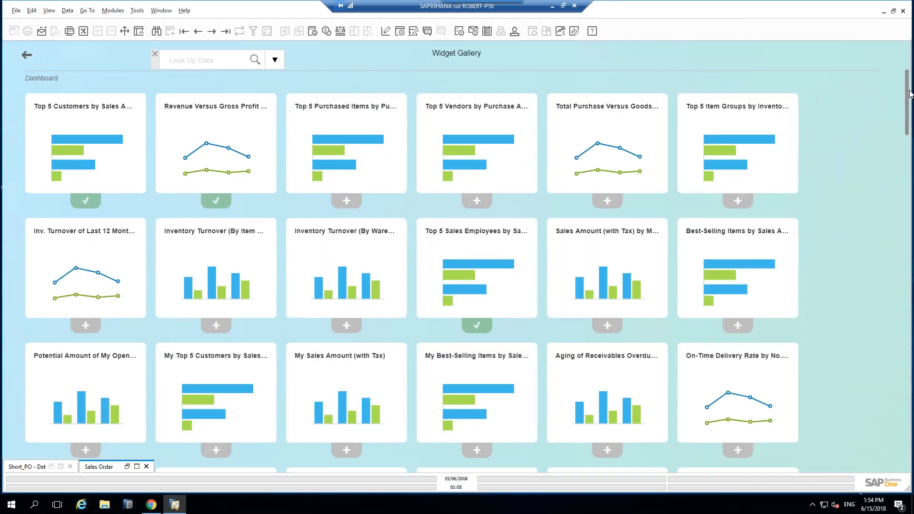
{"action": "scroll", "coordinate": [910, 88], "scroll_direction": "up", "scroll_amount": 2}
{"action": "scroll", "coordinate": [912, 83], "scroll_direction": "down", "scroll_amount": 2}
{"action": "scroll", "coordinate": [911, 77], "scroll_direction": "up", "scroll_amount": 2}
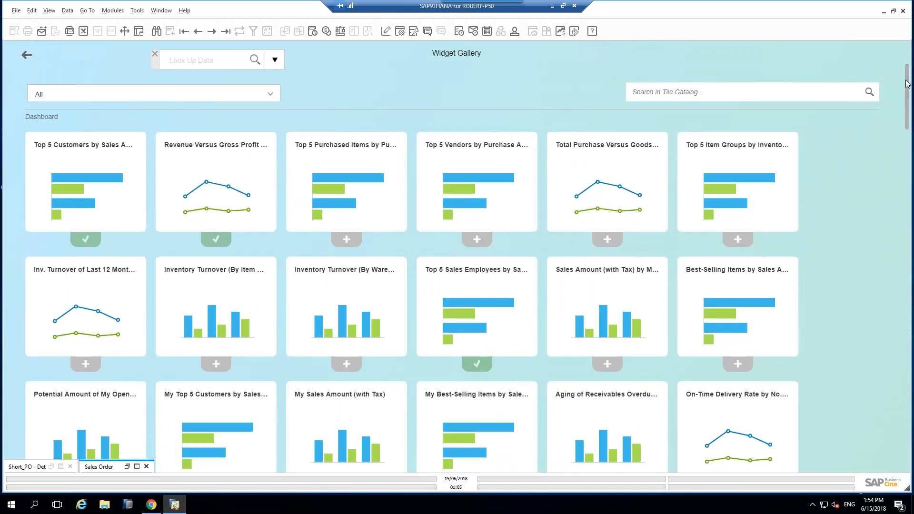
{"action": "mouse_move", "coordinate": [910, 84]}
{"action": "left_mouse_down"}
{"action": "mouse_move", "coordinate": [906, 185]}
{"action": "mouse_move", "coordinate": [894, 213]}
{"action": "mouse_move", "coordinate": [907, 69]}
{"action": "left_mouse_up"}
{"action": "left_click_drag", "start_coordinate": [909, 107], "coordinate": [902, 185]}
{"action": "scroll", "coordinate": [243, 133], "scroll_direction": "down", "scroll_amount": 3}
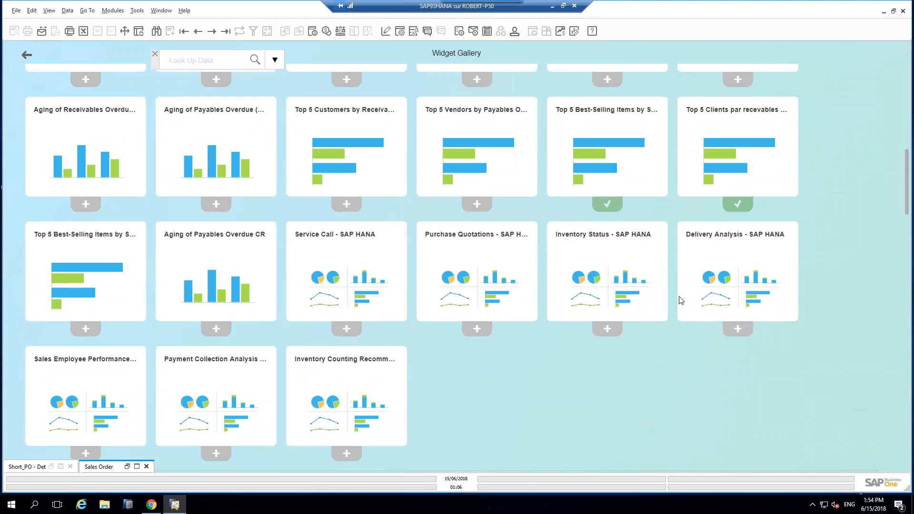
{"action": "scroll", "coordinate": [603, 403], "scroll_direction": "down", "scroll_amount": 10}
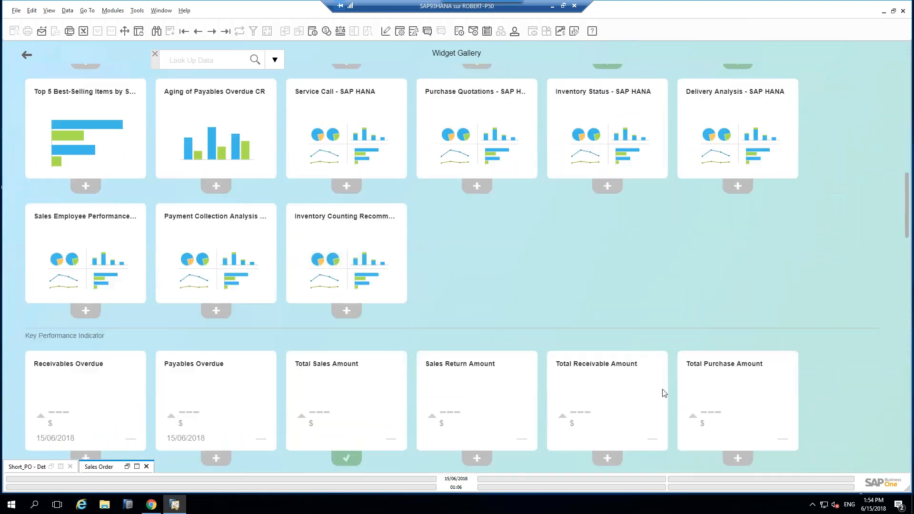
{"action": "scroll", "coordinate": [213, 131], "scroll_direction": "up", "scroll_amount": 4}
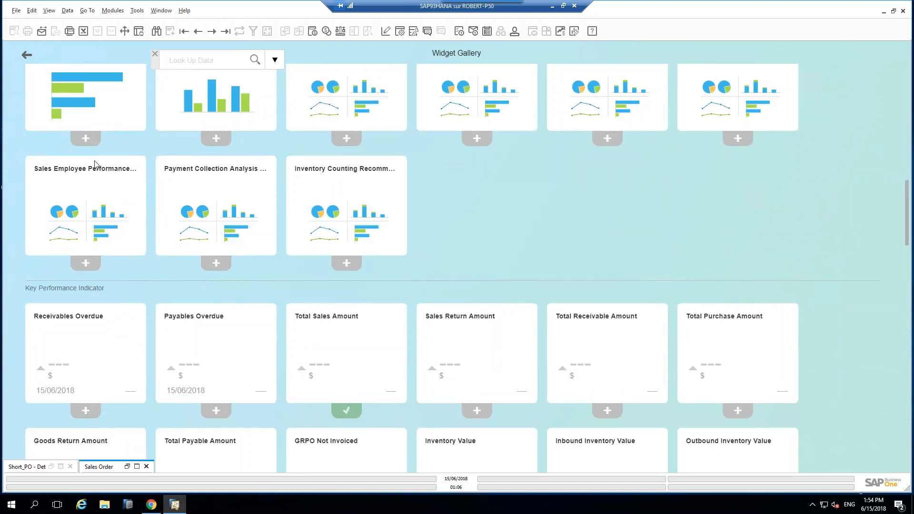
{"action": "scroll", "coordinate": [539, 273], "scroll_direction": "down", "scroll_amount": 5}
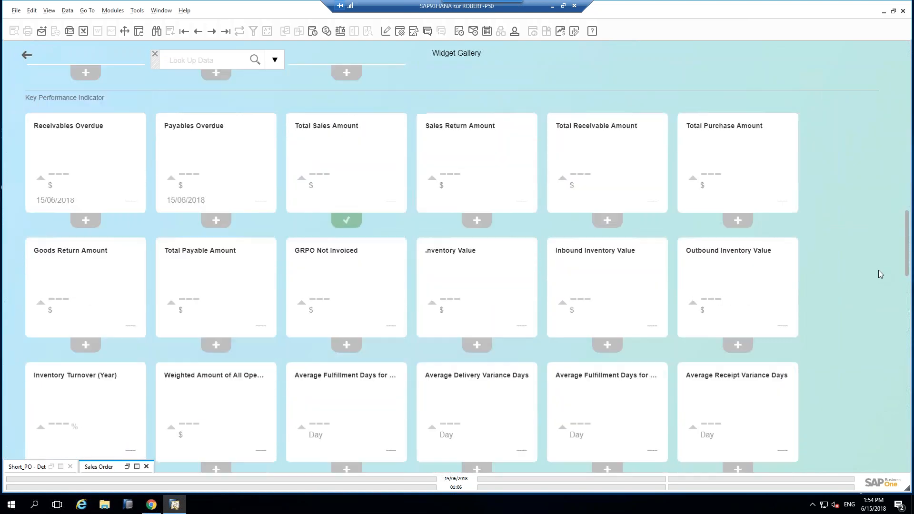
{"action": "scroll", "coordinate": [362, 266], "scroll_direction": "down", "scroll_amount": 9}
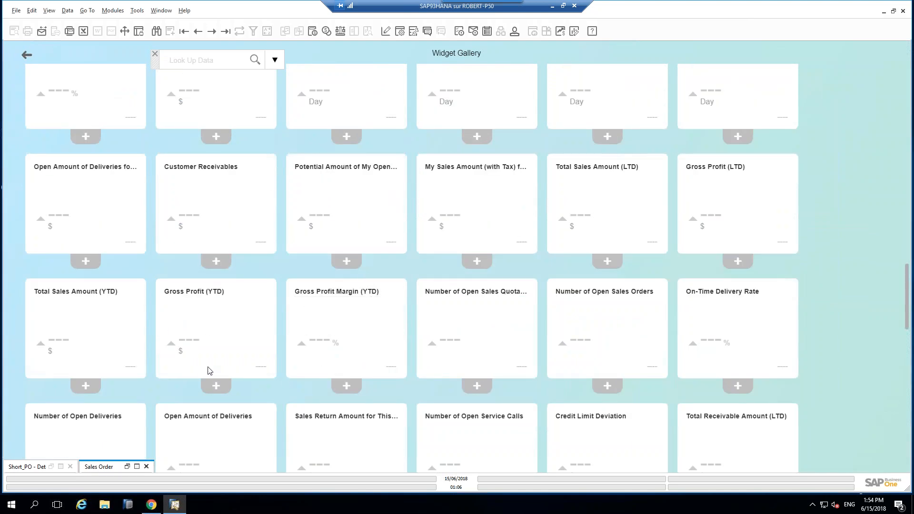
{"action": "scroll", "coordinate": [442, 201], "scroll_direction": "up", "scroll_amount": 2}
{"action": "scroll", "coordinate": [442, 201], "scroll_direction": "up", "scroll_amount": 15}
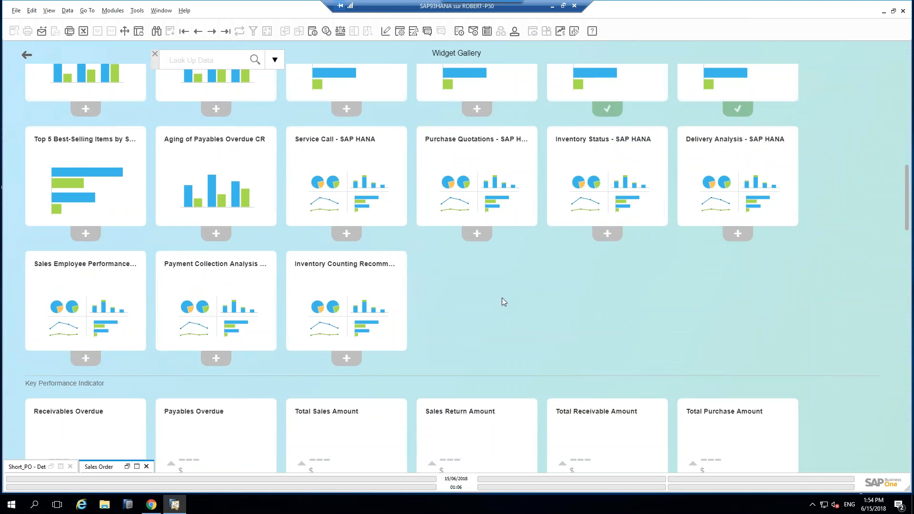
Add the Purchase Quotations - SAP HANA and Delivery Analysis - SAP HANA dashboards to the cockpit and save with Update My Cockpit.
{"action": "left_click", "coordinate": [478, 235]}
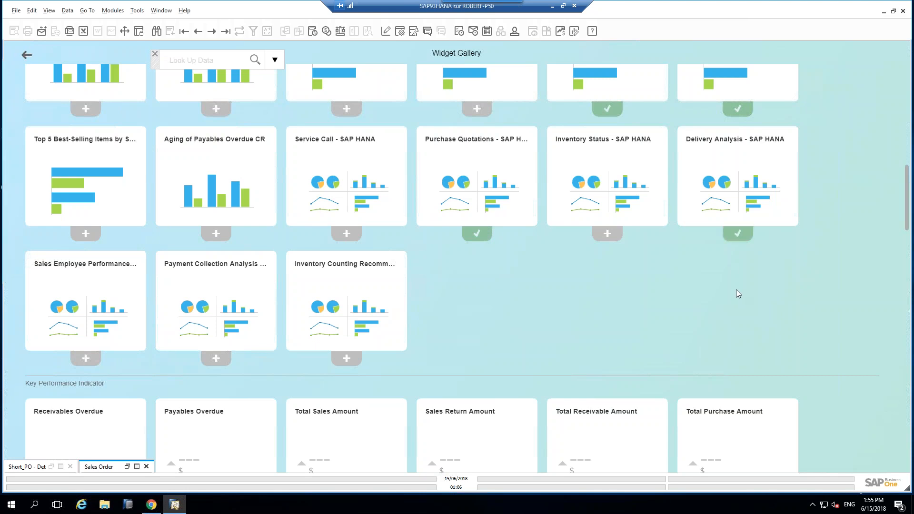
{"action": "left_click", "coordinate": [26, 56]}
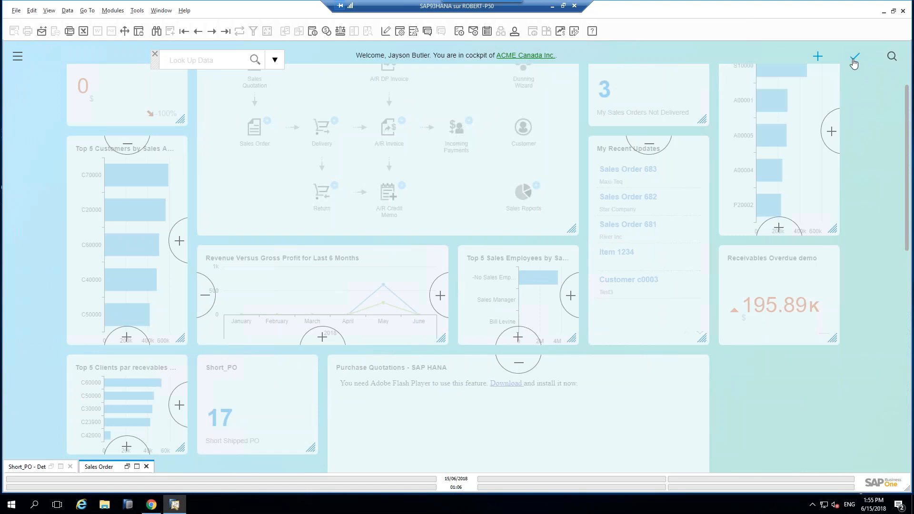
{"action": "left_click", "coordinate": [854, 61]}
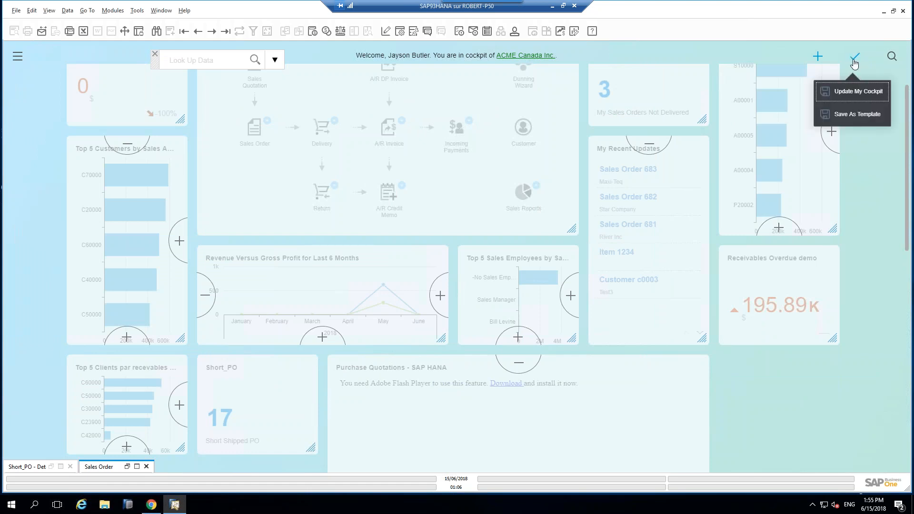
{"action": "left_click", "coordinate": [855, 92]}
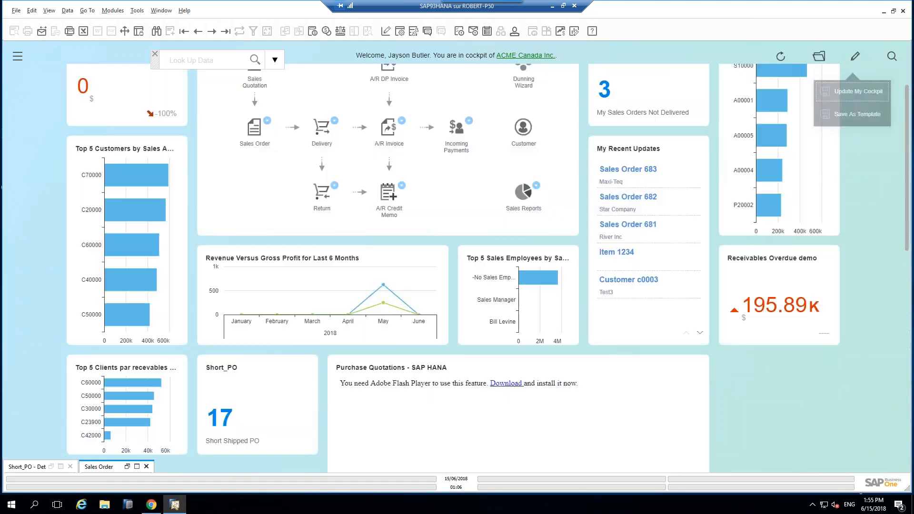
Examine the Purchase Quotations and Delivery Analysis dashboards and the rearranged widgets on the cockpit.
{"action": "scroll", "coordinate": [432, 410], "scroll_direction": "down", "scroll_amount": 1}
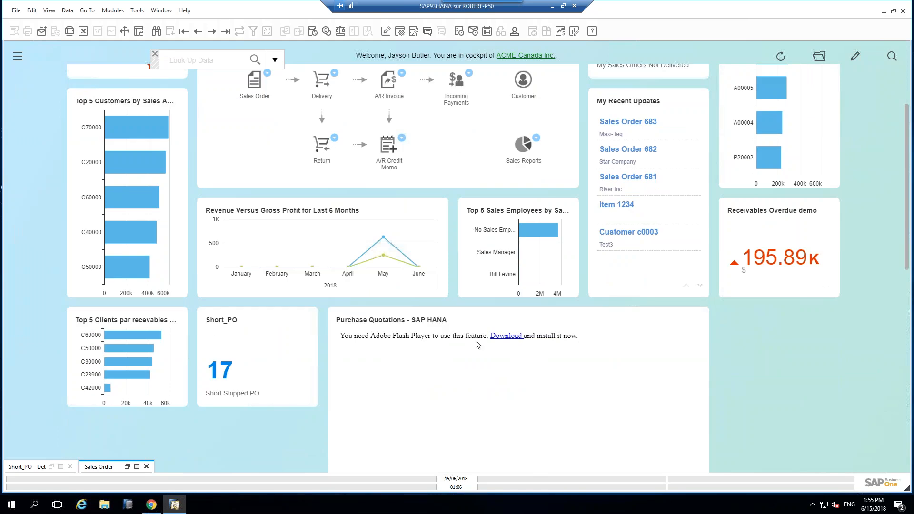
{"action": "scroll", "coordinate": [522, 257], "scroll_direction": "down", "scroll_amount": 2}
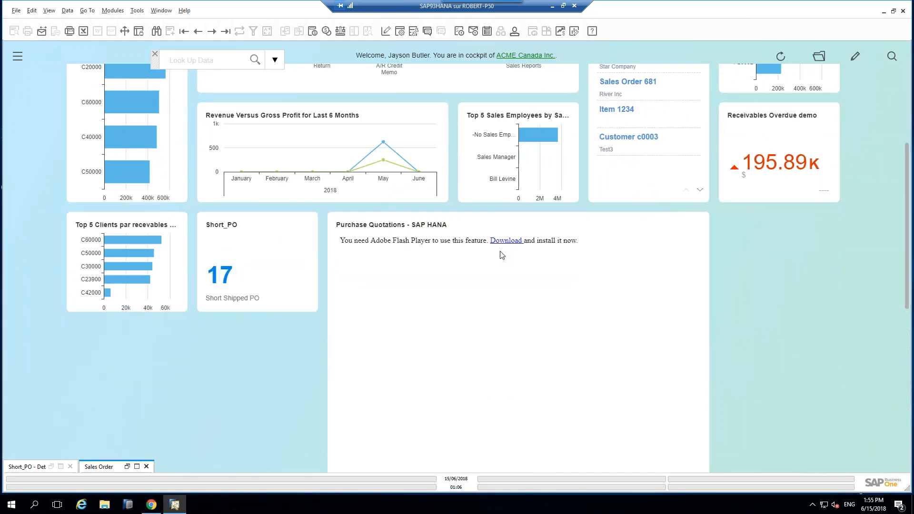
{"action": "scroll", "coordinate": [358, 242], "scroll_direction": "up", "scroll_amount": 2}
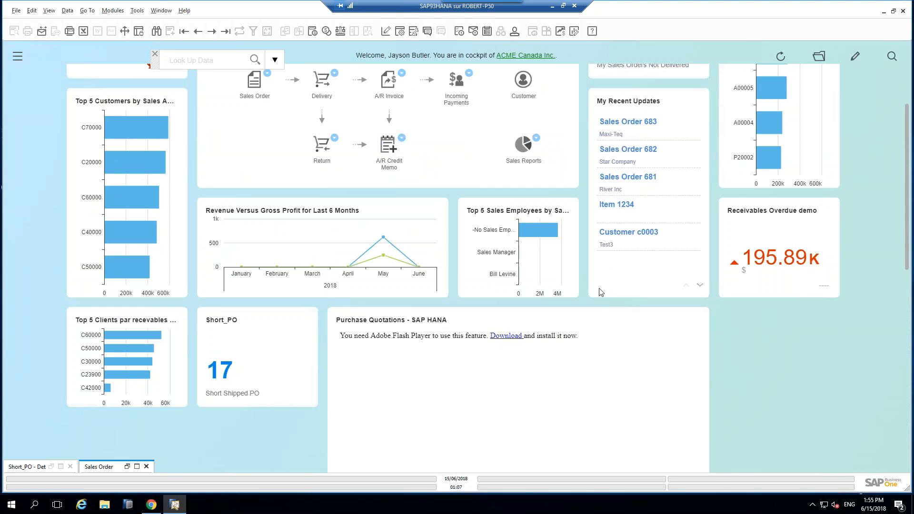
{"action": "scroll", "coordinate": [245, 383], "scroll_direction": "down", "scroll_amount": 10}
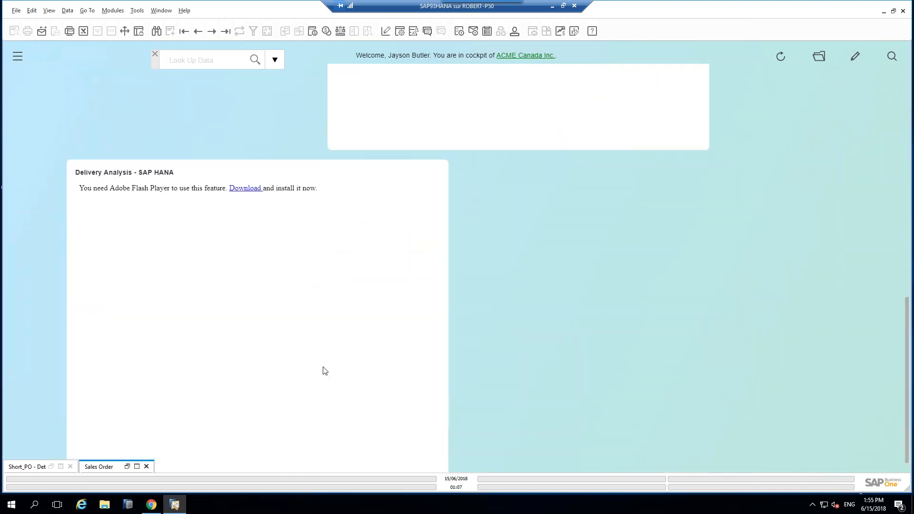
{"action": "scroll", "coordinate": [313, 324], "scroll_direction": "up", "scroll_amount": 10}
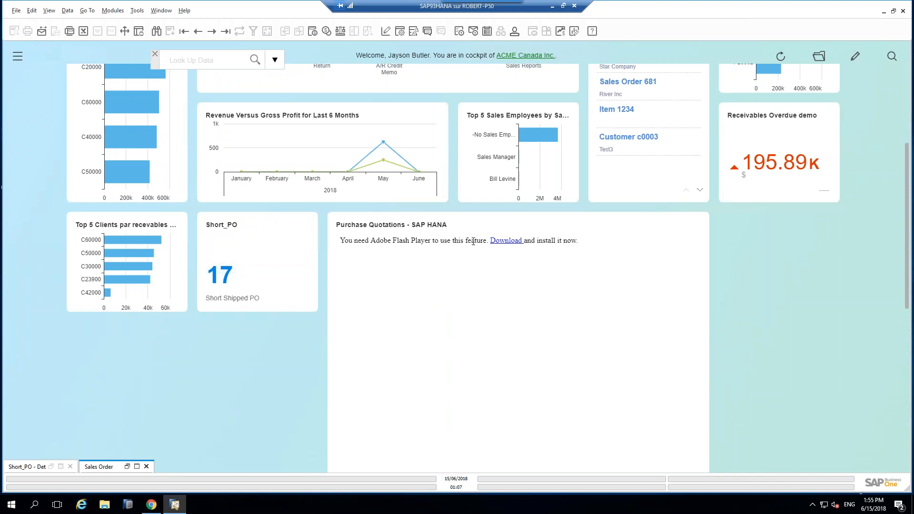
{"action": "scroll", "coordinate": [507, 248], "scroll_direction": "up", "scroll_amount": 3}
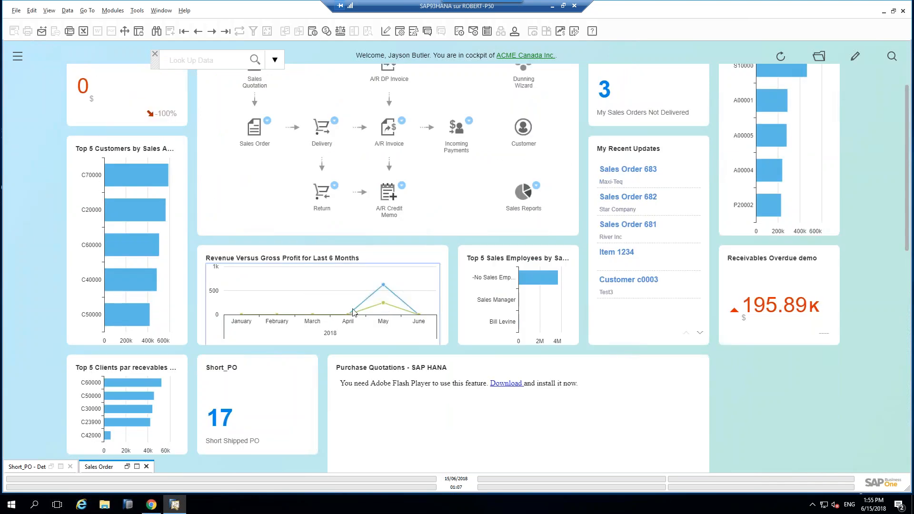
{"action": "scroll", "coordinate": [526, 317], "scroll_direction": "up", "scroll_amount": 1}
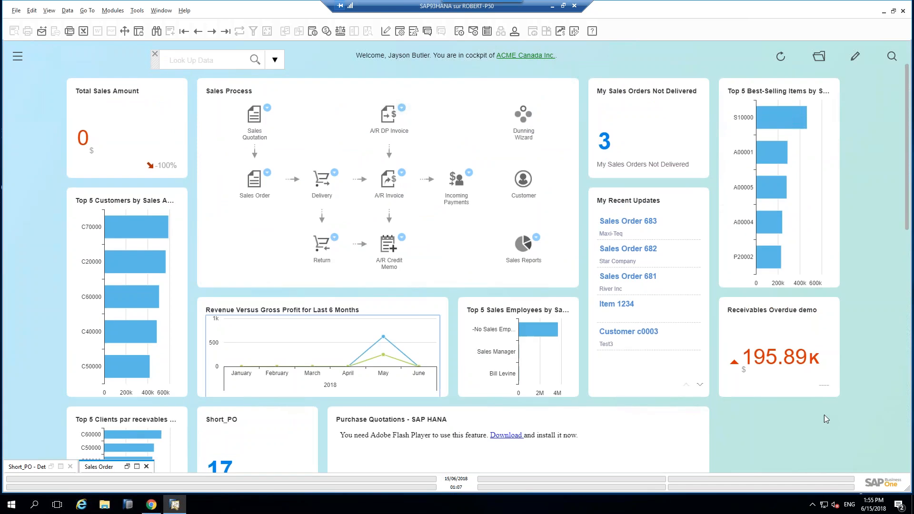
Refresh the cockpit and check the Delivery Analysis - SAP HANA dashboard again.
{"action": "scroll", "coordinate": [719, 384], "scroll_direction": "down", "scroll_amount": 3}
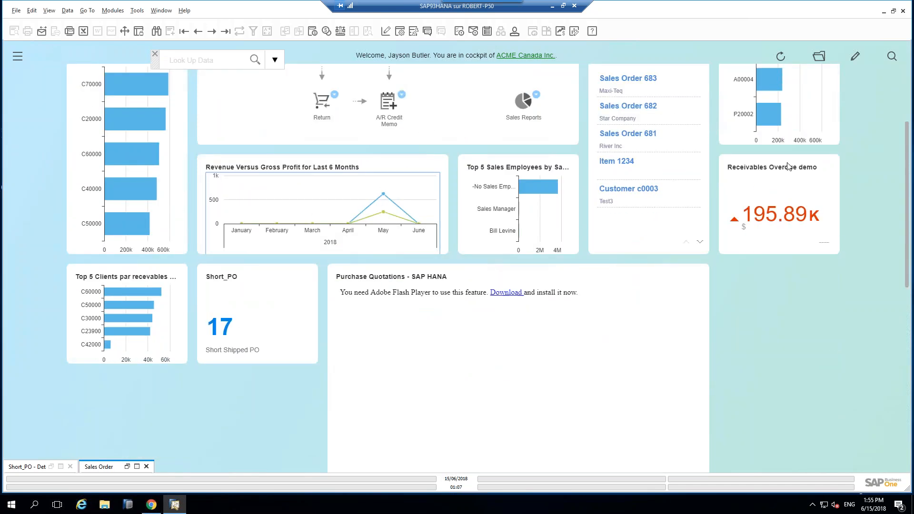
{"action": "left_click", "coordinate": [781, 57]}
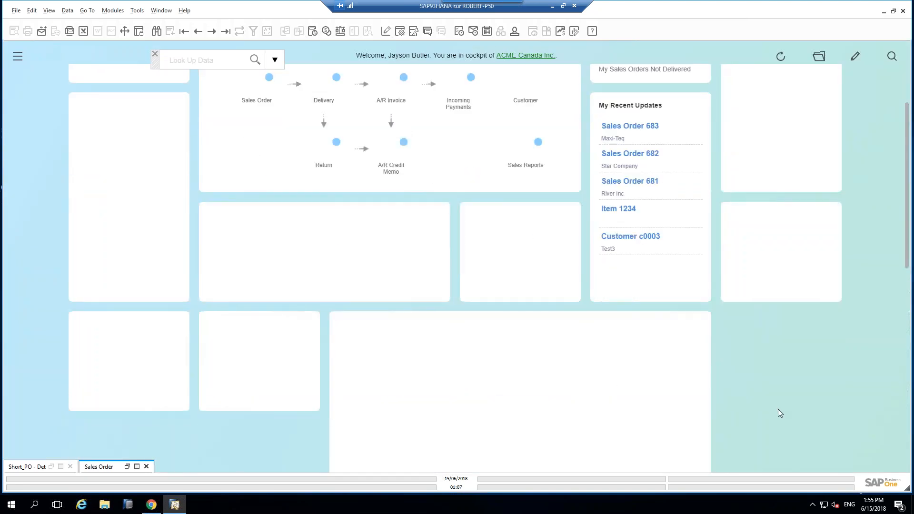
{"action": "scroll", "coordinate": [775, 406], "scroll_direction": "down", "scroll_amount": 5}
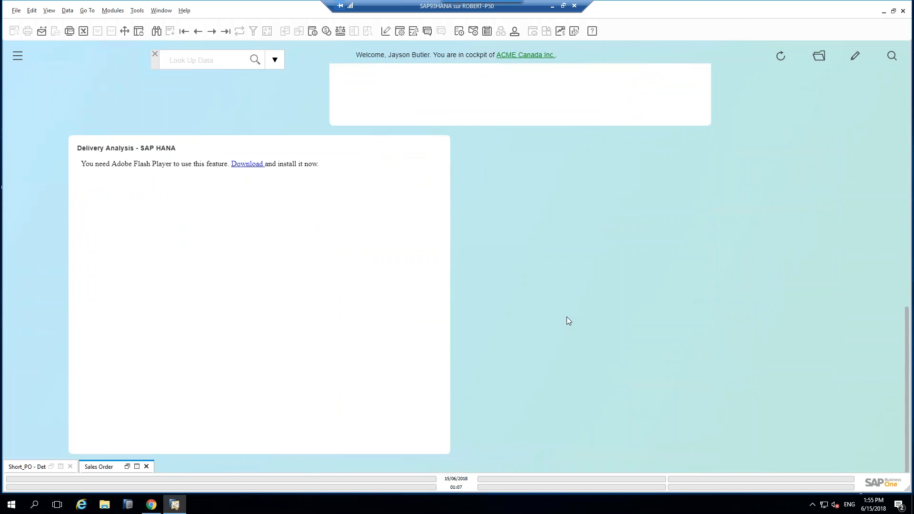
Open the Adobe Flash Player download from the Purchase Quotations - SAP HANA widget and close the window it opens.
{"action": "scroll", "coordinate": [534, 294], "scroll_direction": "up", "scroll_amount": 5}
{"action": "left_click", "coordinate": [508, 121]}
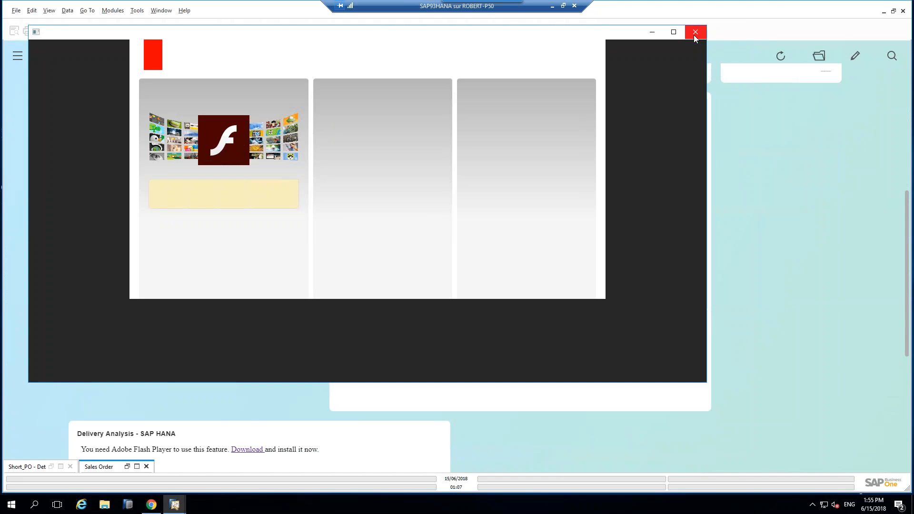
{"action": "left_click", "coordinate": [696, 32]}
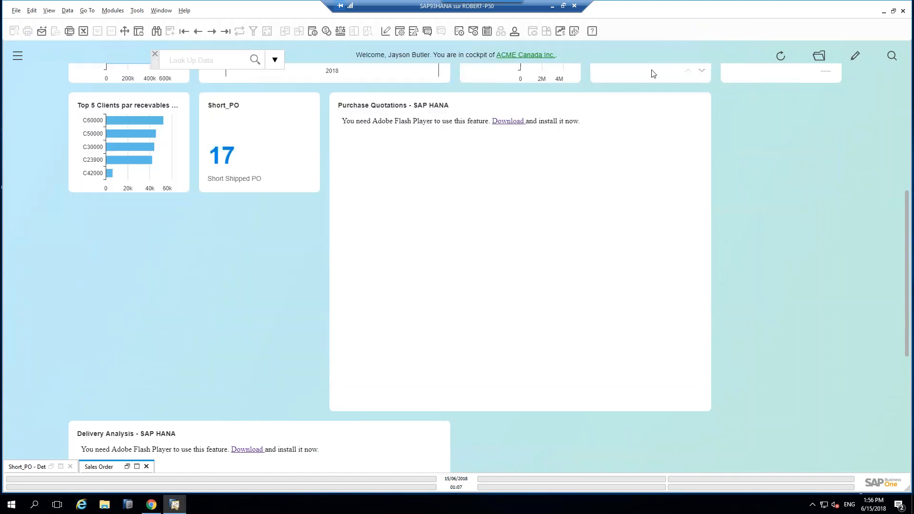
{"action": "scroll", "coordinate": [690, 230], "scroll_direction": "up", "scroll_amount": 7}
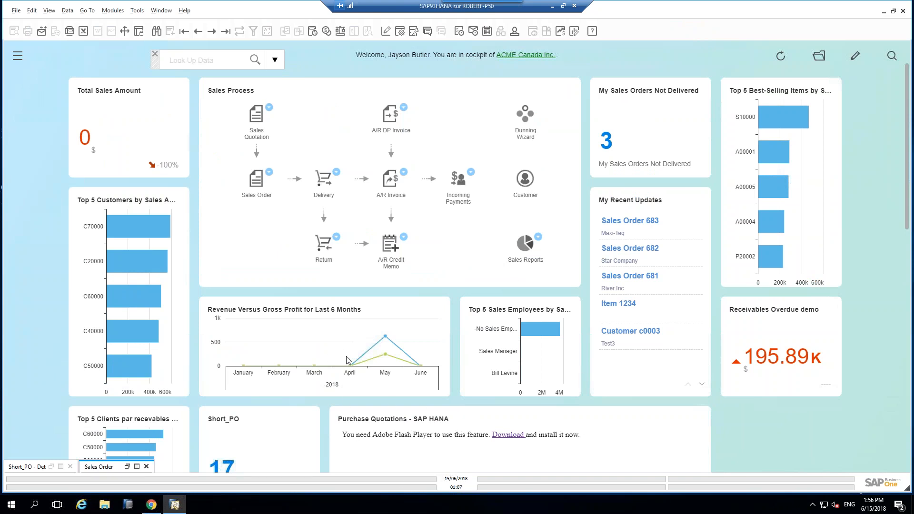
Enlarge the Revenue Versus Gross Profit for Last 6 Months widget downward and move the Look Up Data box closer to the cockpit's edge.
{"action": "left_click", "coordinate": [311, 340]}
{"action": "scroll", "coordinate": [312, 328], "scroll_direction": "down", "scroll_amount": 2}
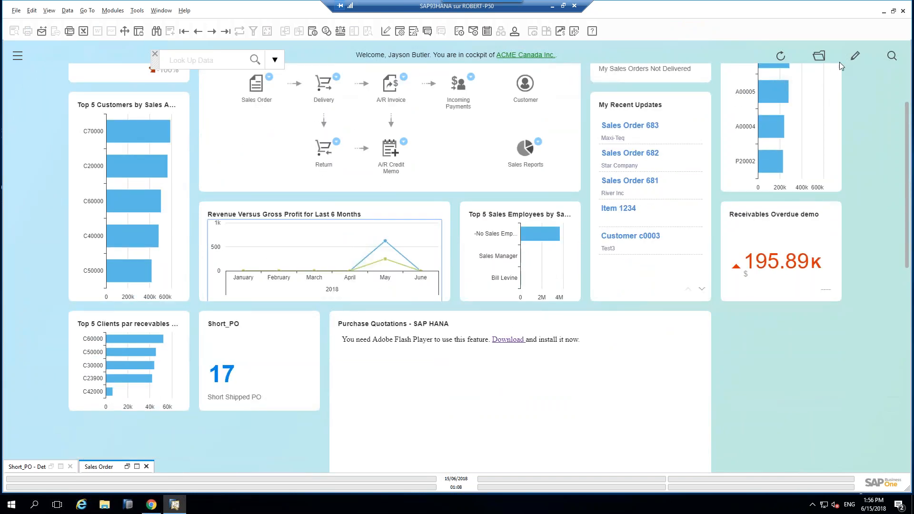
{"action": "left_click", "coordinate": [856, 59]}
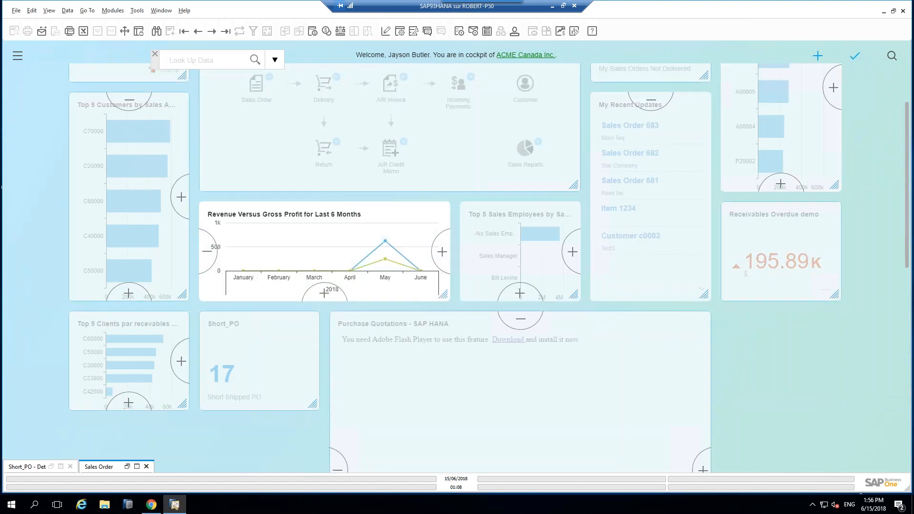
{"action": "left_click", "coordinate": [325, 293]}
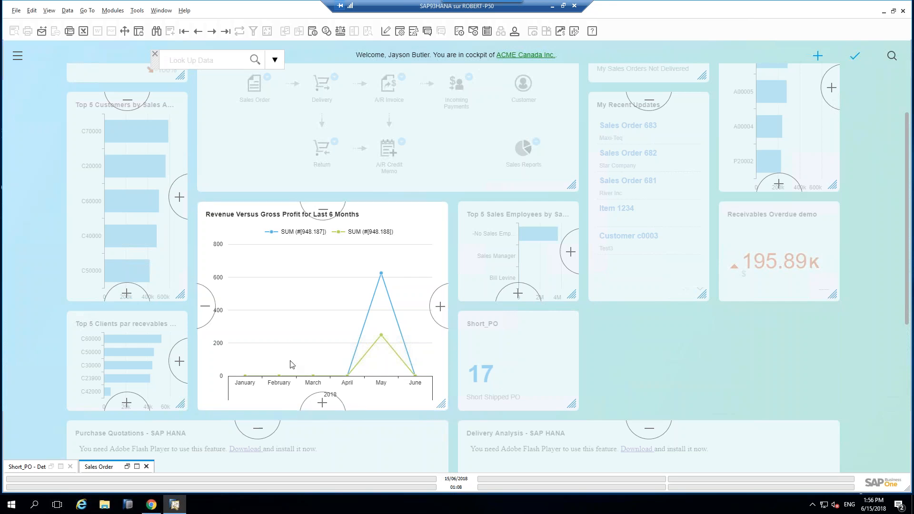
{"action": "left_click_drag", "start_coordinate": [155, 64], "coordinate": [56, 51]}
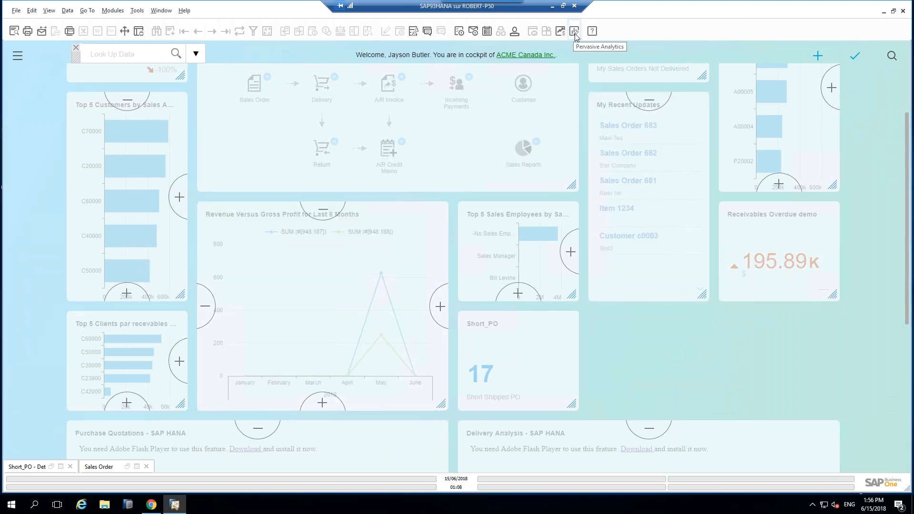
Open the Inbound Inventory Value KPI from the Pervasive Analytics designer.
{"action": "left_click", "coordinate": [573, 34]}
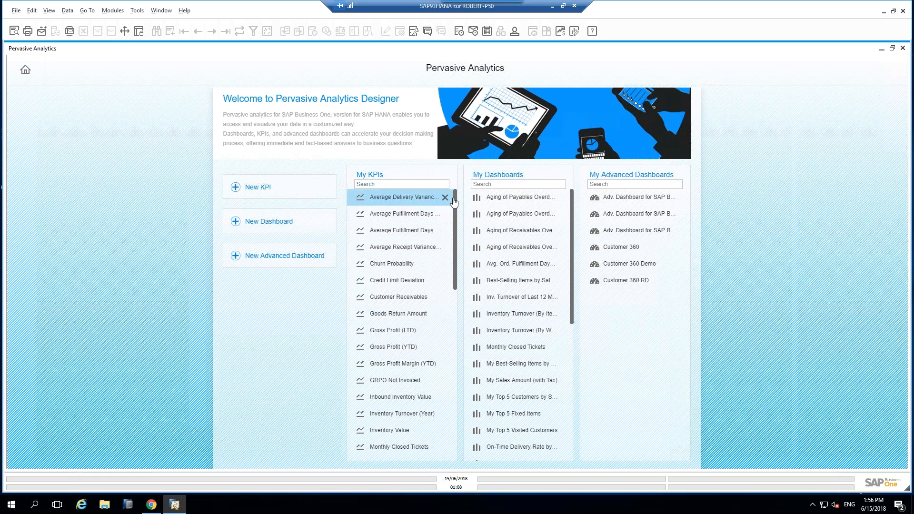
{"action": "mouse_move", "coordinate": [454, 215]}
{"action": "left_mouse_down"}
{"action": "mouse_move", "coordinate": [469, 385]}
{"action": "mouse_move", "coordinate": [459, 205]}
{"action": "left_mouse_up"}
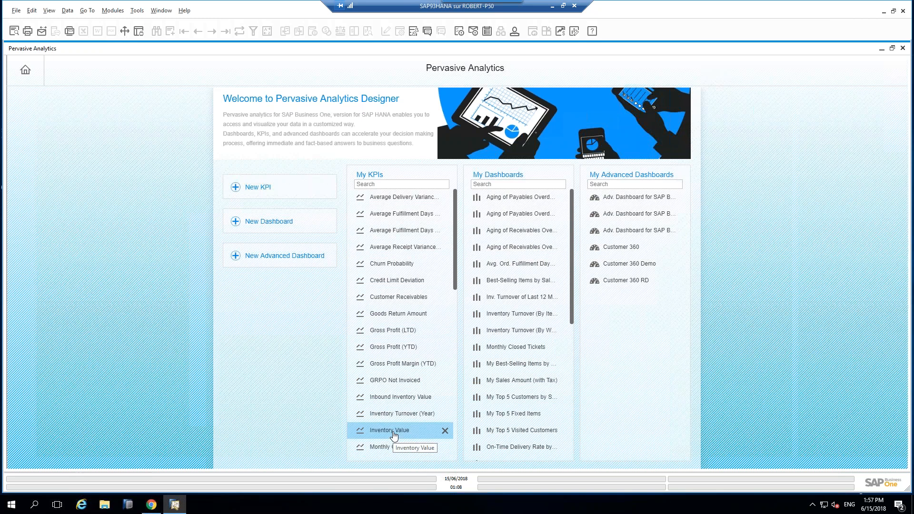
{"action": "left_click", "coordinate": [394, 398]}
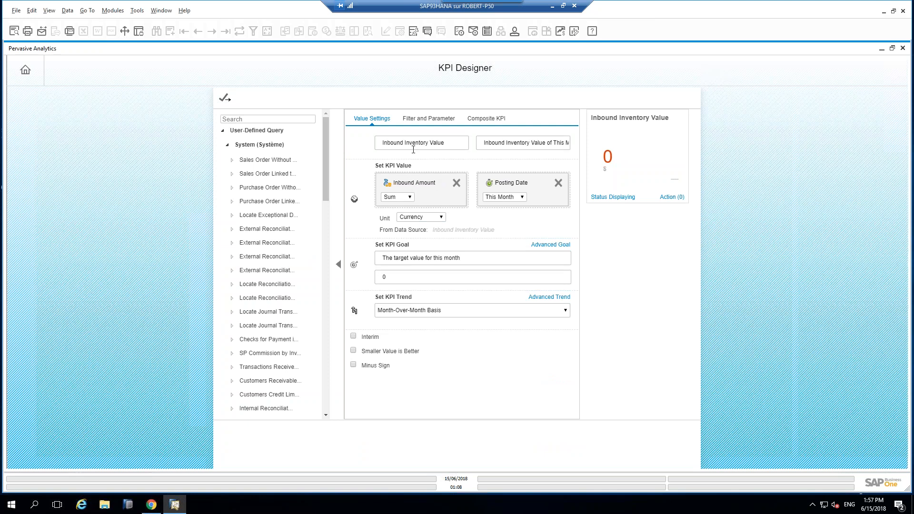
Set the KPI's Inbound Amount aggregation to Average and its Posting Date period to This Year.
{"action": "mouse_move", "coordinate": [609, 162]}
{"action": "left_click", "coordinate": [412, 200]}
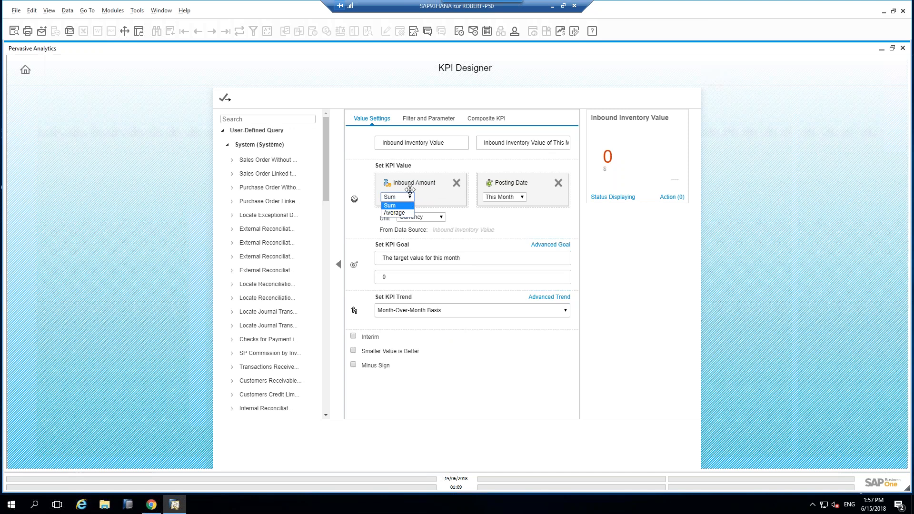
{"action": "left_click", "coordinate": [398, 212]}
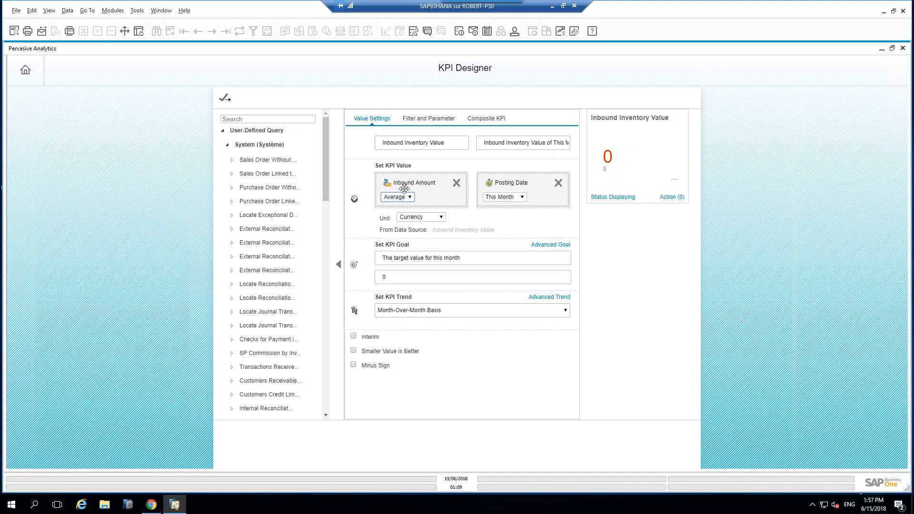
{"action": "left_click", "coordinate": [523, 197]}
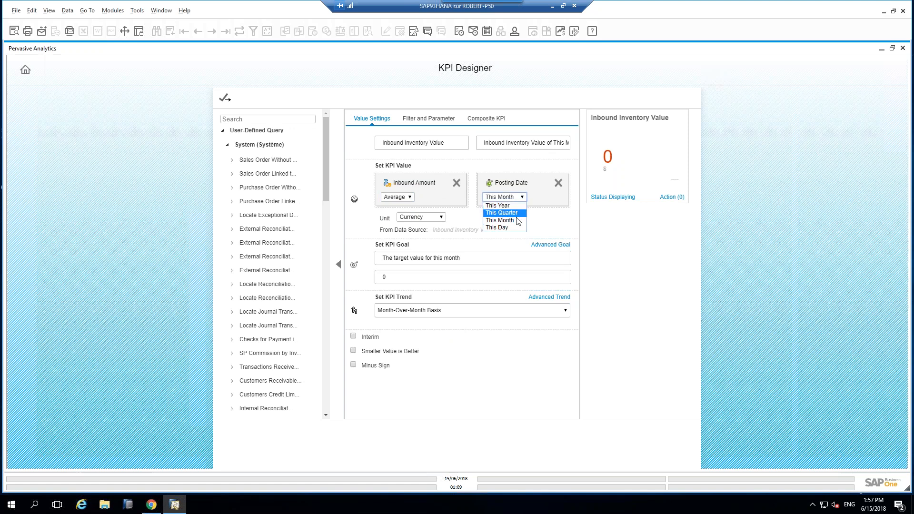
{"action": "left_click", "coordinate": [504, 206]}
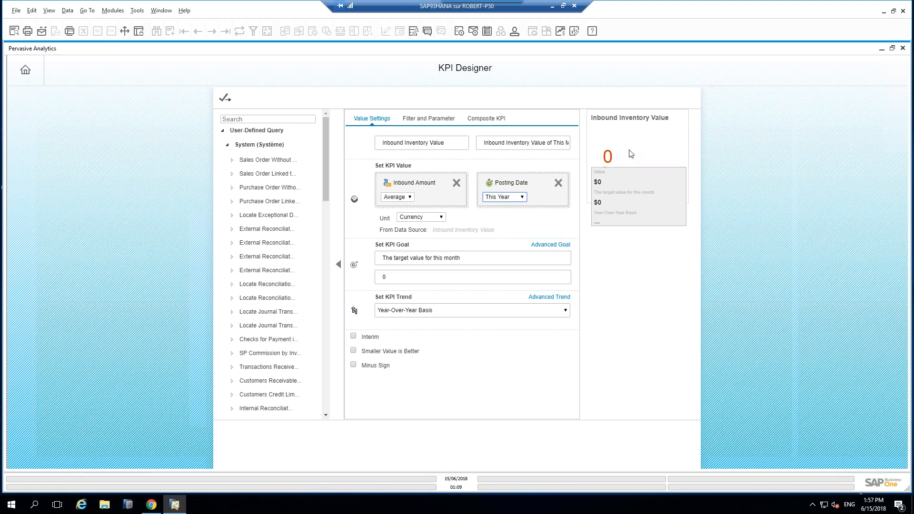
Change the KPI's middle status range color to yellow in the Status Displaying settings.
{"action": "mouse_move", "coordinate": [630, 177]}
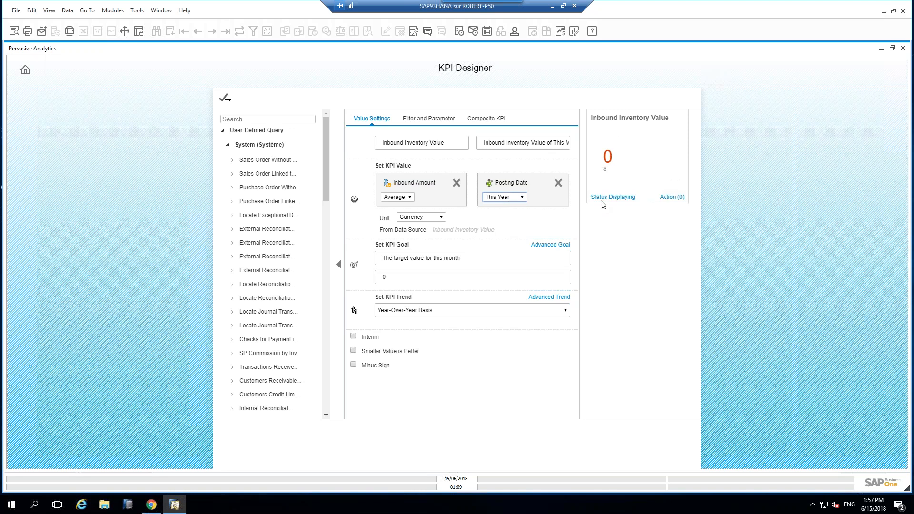
{"action": "left_click", "coordinate": [613, 197]}
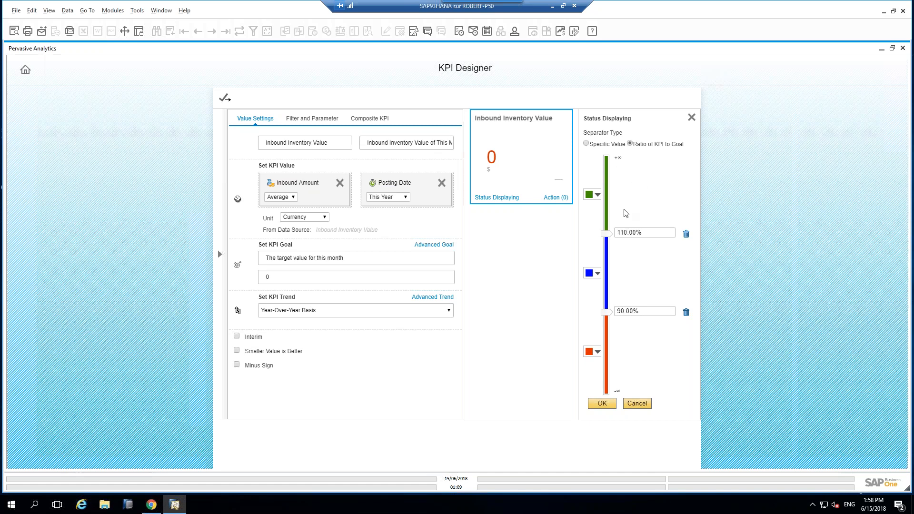
{"action": "left_click", "coordinate": [598, 273]}
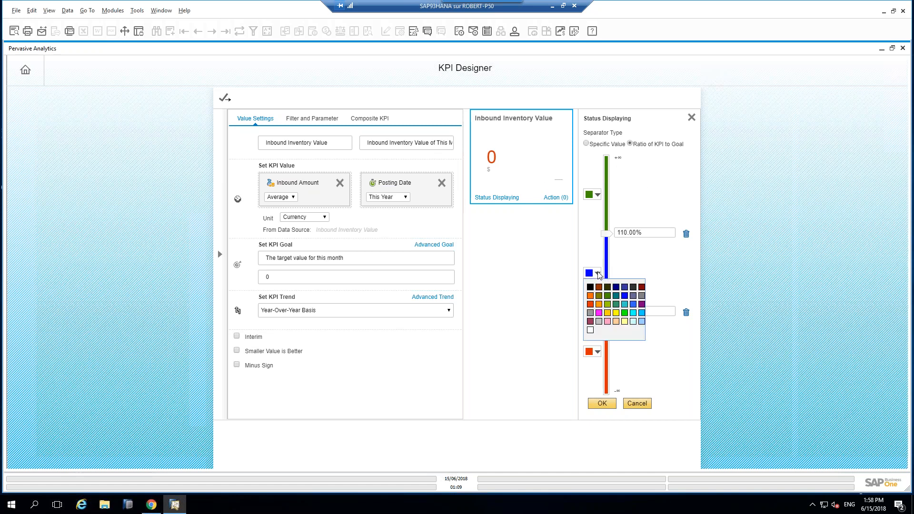
{"action": "left_click", "coordinate": [616, 313]}
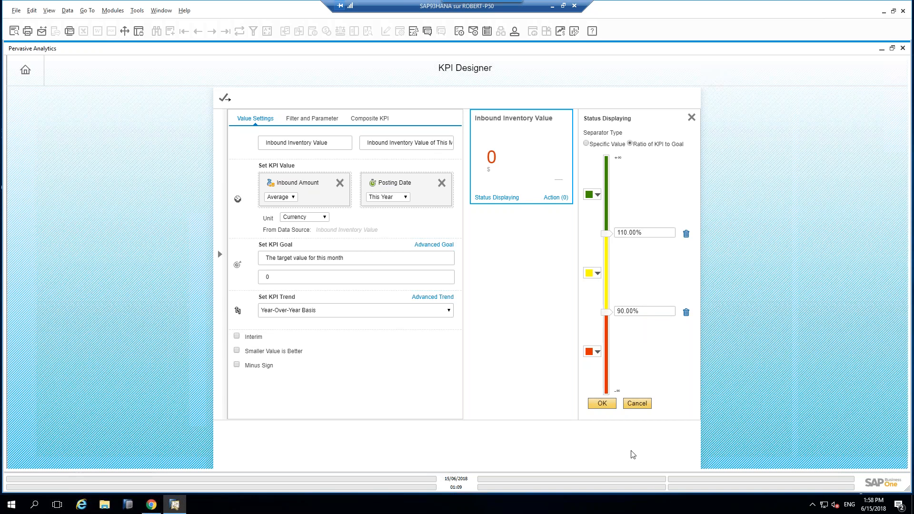
{"action": "left_click", "coordinate": [611, 405]}
{"action": "mouse_move", "coordinate": [645, 159]}
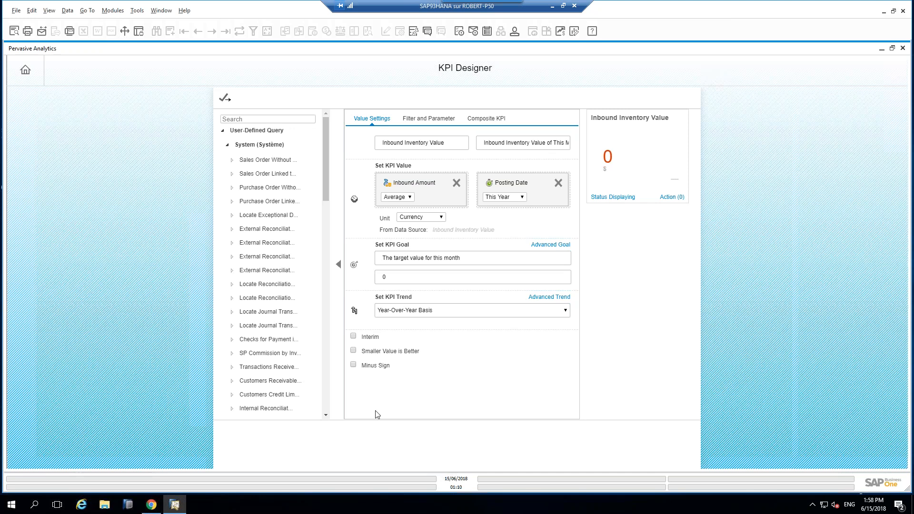
Try to add Available Quantity and Item Description from the Inventory Status calculation view as filters of the KPI.
{"action": "left_click", "coordinate": [426, 120]}
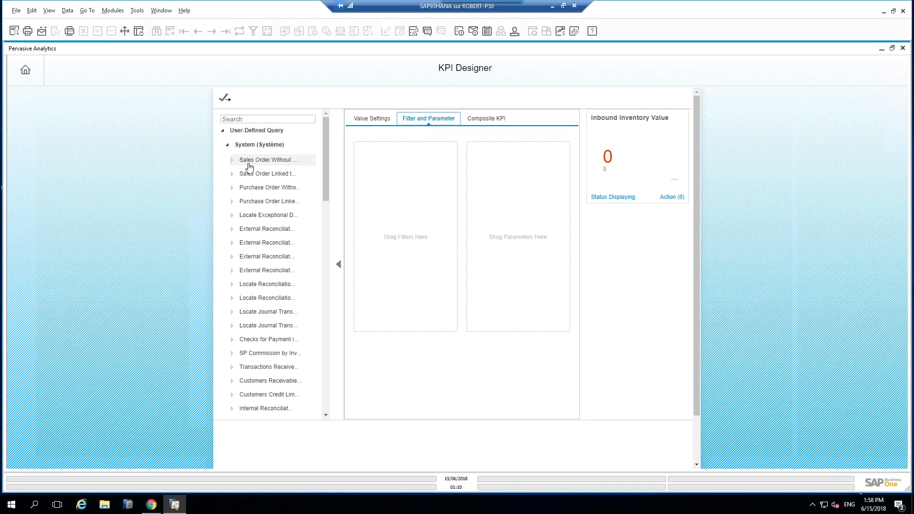
{"action": "left_click", "coordinate": [228, 146]}
{"action": "left_click", "coordinate": [223, 160]}
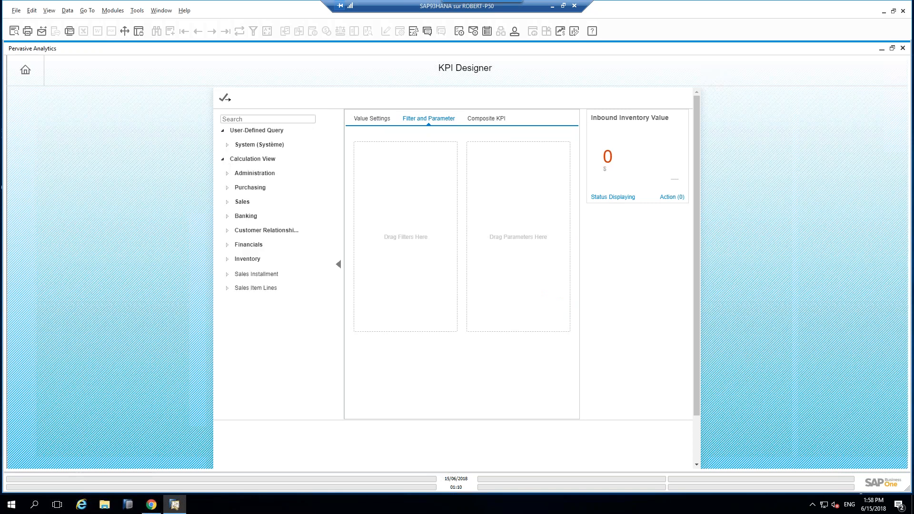
{"action": "left_click", "coordinate": [227, 260]}
{"action": "left_click", "coordinate": [232, 275]}
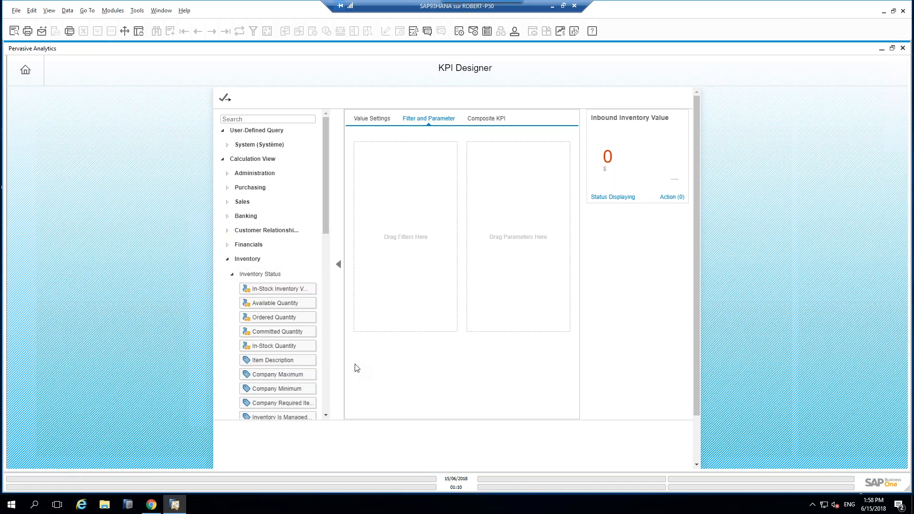
{"action": "left_click_drag", "start_coordinate": [272, 303], "coordinate": [408, 247]}
{"action": "left_click_drag", "start_coordinate": [288, 302], "coordinate": [374, 271]}
{"action": "left_click_drag", "start_coordinate": [409, 228], "coordinate": [417, 243]}
{"action": "left_click_drag", "start_coordinate": [273, 360], "coordinate": [408, 238]}
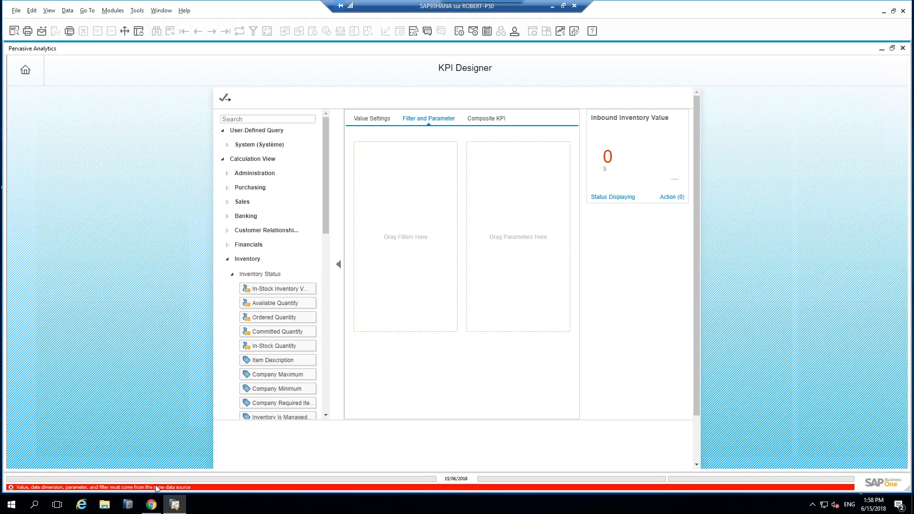
{"action": "left_click", "coordinate": [233, 274]}
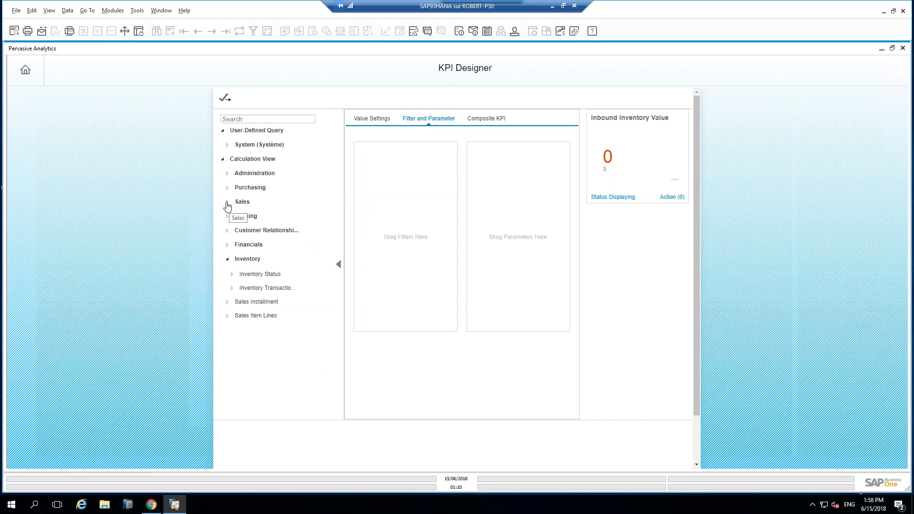
Try to save the modified KPI under its existing name, Inbound Inventory Value.
{"action": "left_click", "coordinate": [225, 100]}
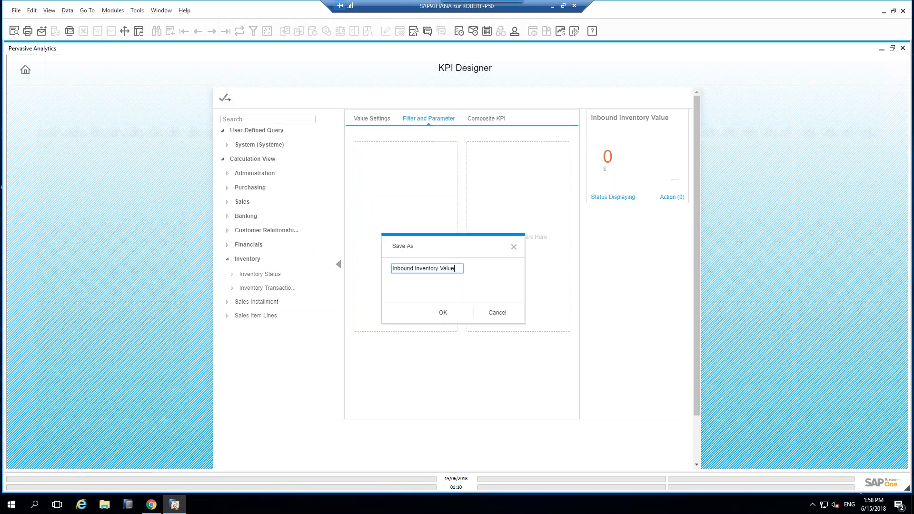
{"action": "left_click", "coordinate": [441, 320]}
{"action": "left_click", "coordinate": [444, 313]}
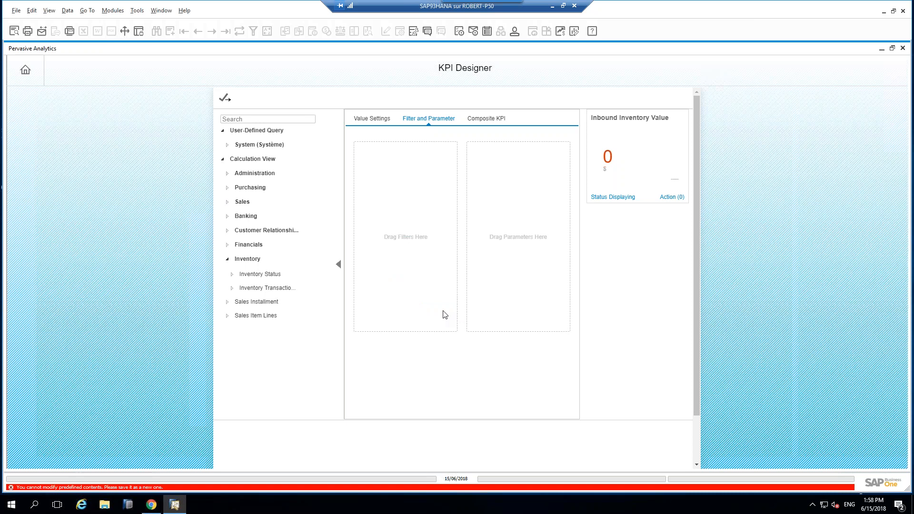
Save the modified KPI as a new one named Inbound Inventory Value RD.
{"action": "left_click", "coordinate": [225, 99]}
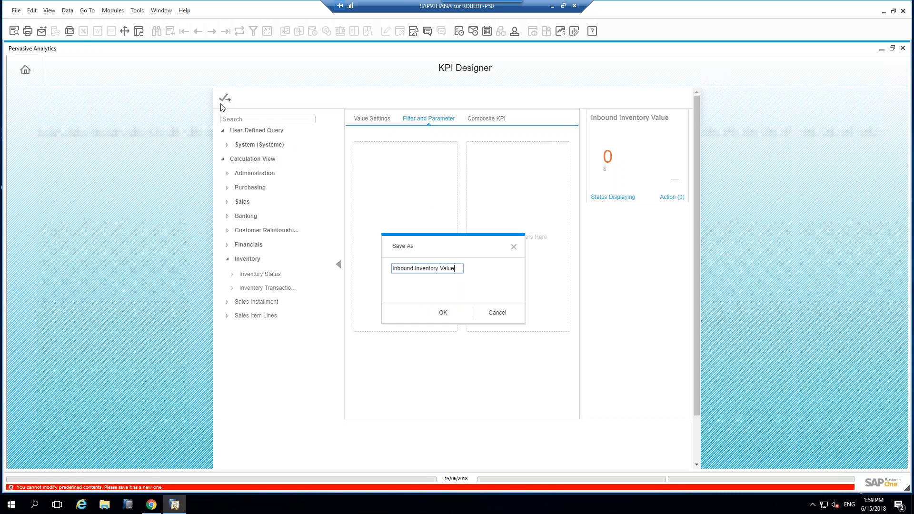
{"action": "type", "text": "PO"}
{"action": "left_click", "coordinate": [443, 313]}
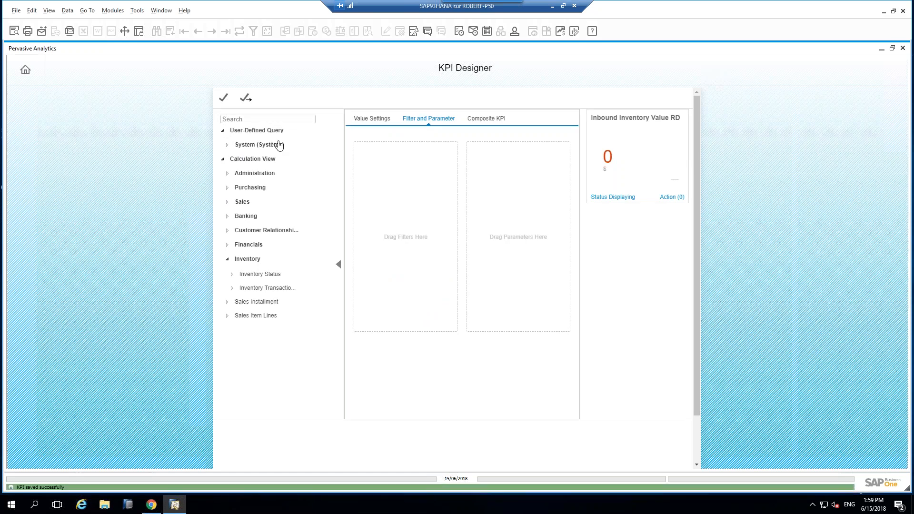
Create a new KPI and set its value to DocNum from the Open PO user-defined query.
{"action": "left_click", "coordinate": [23, 75]}
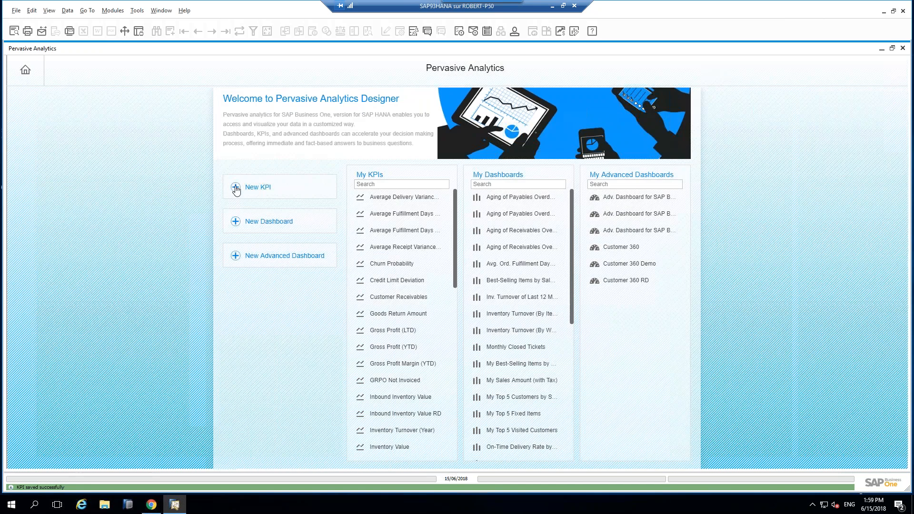
{"action": "left_click", "coordinate": [236, 189]}
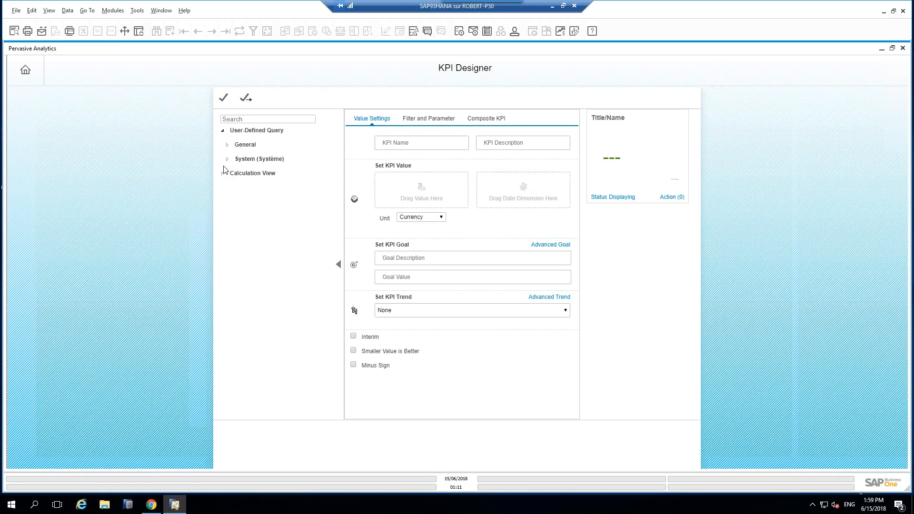
{"action": "left_click", "coordinate": [227, 145]}
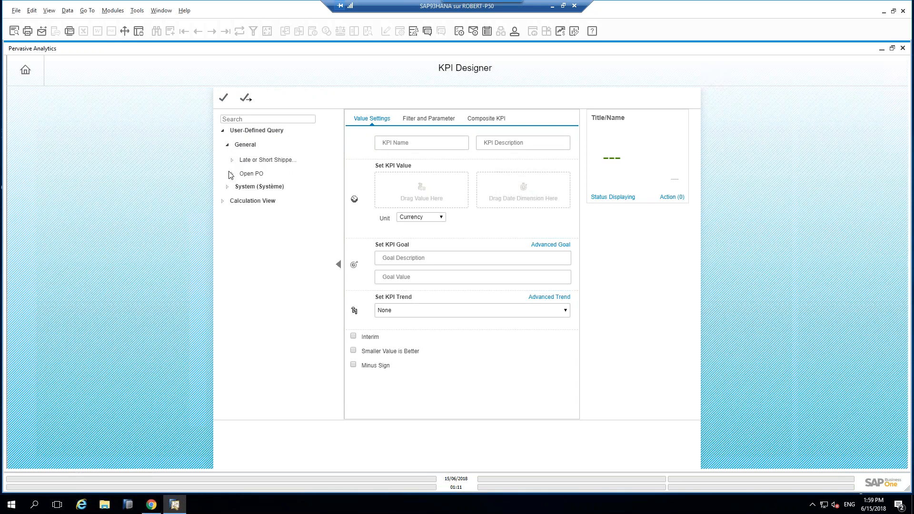
{"action": "left_click", "coordinate": [232, 175]}
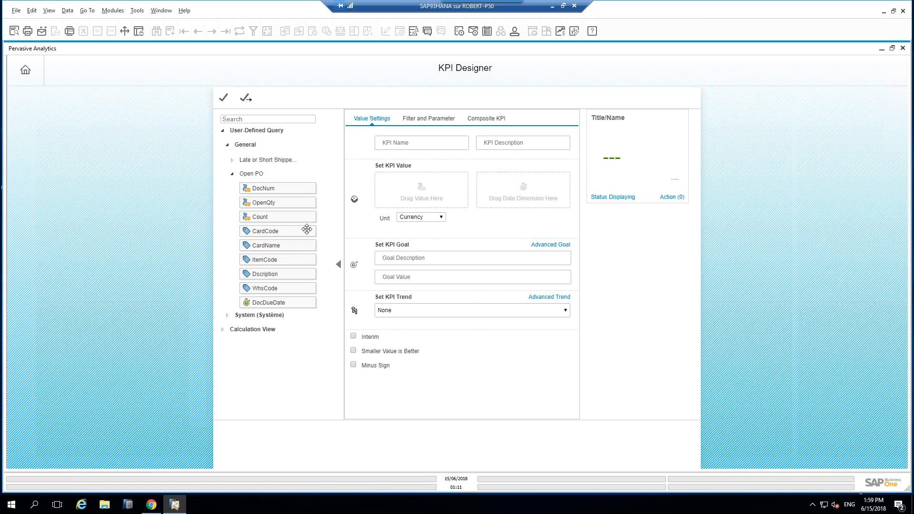
{"action": "left_click_drag", "start_coordinate": [256, 189], "coordinate": [429, 183]}
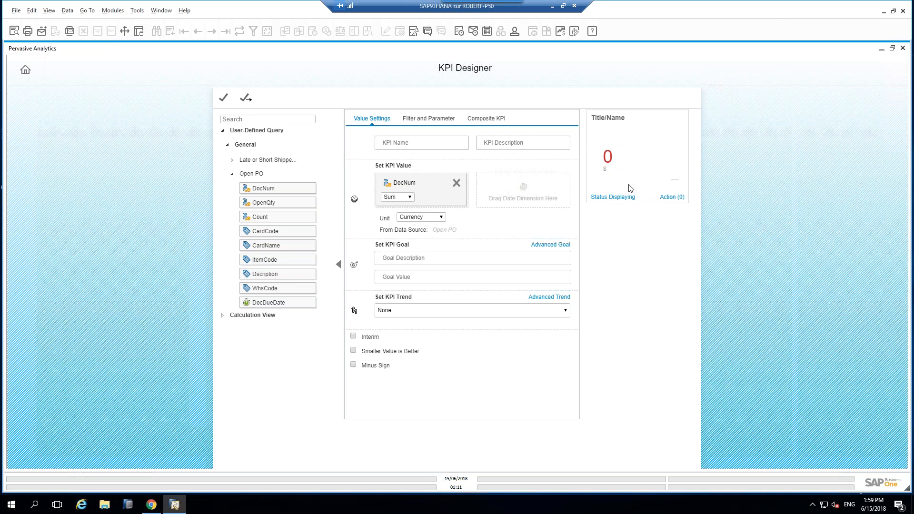
Define the KPI's status display by specific values, with separators at 10 and 20 and yellow for the middle range.
{"action": "left_click", "coordinate": [611, 197]}
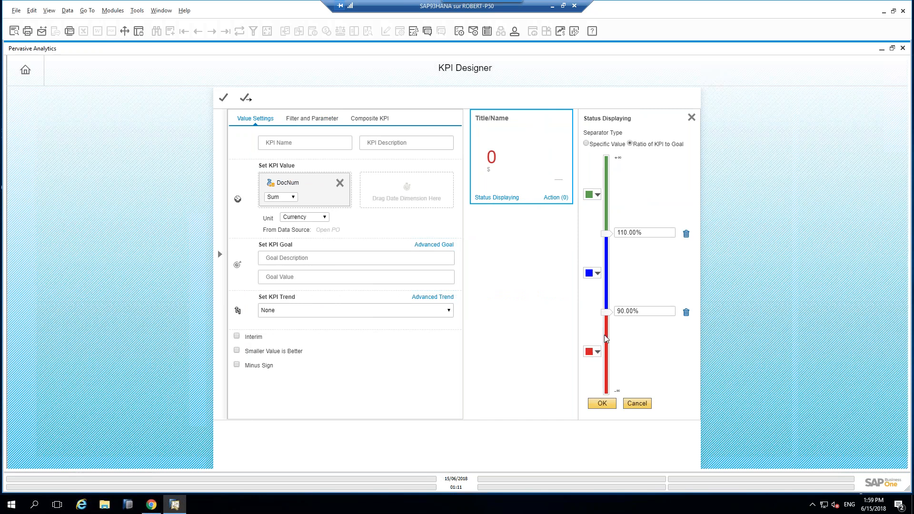
{"action": "left_click", "coordinate": [587, 145]}
{"action": "left_click", "coordinate": [655, 310]}
{"action": "type", "text": "10"}
{"action": "left_click", "coordinate": [646, 232]}
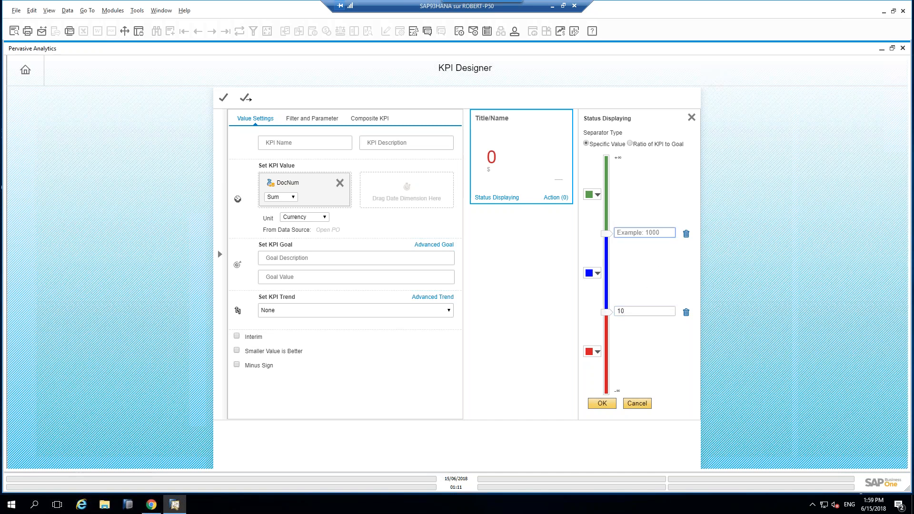
{"action": "type", "text": "20"}
{"action": "left_click", "coordinate": [598, 274]}
{"action": "left_click", "coordinate": [618, 316]}
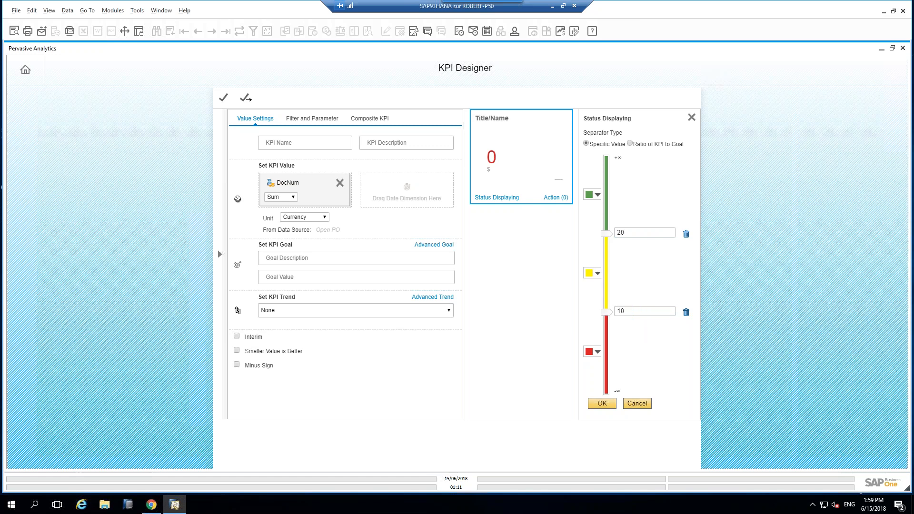
{"action": "left_click", "coordinate": [600, 404]}
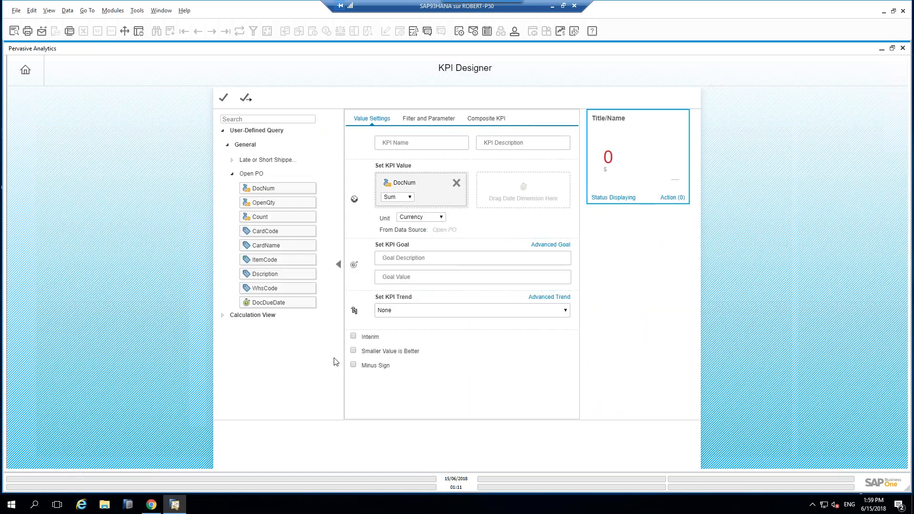
Enter demo as both the KPI name and description, and try to save the KPI.
{"action": "left_click", "coordinate": [223, 99]}
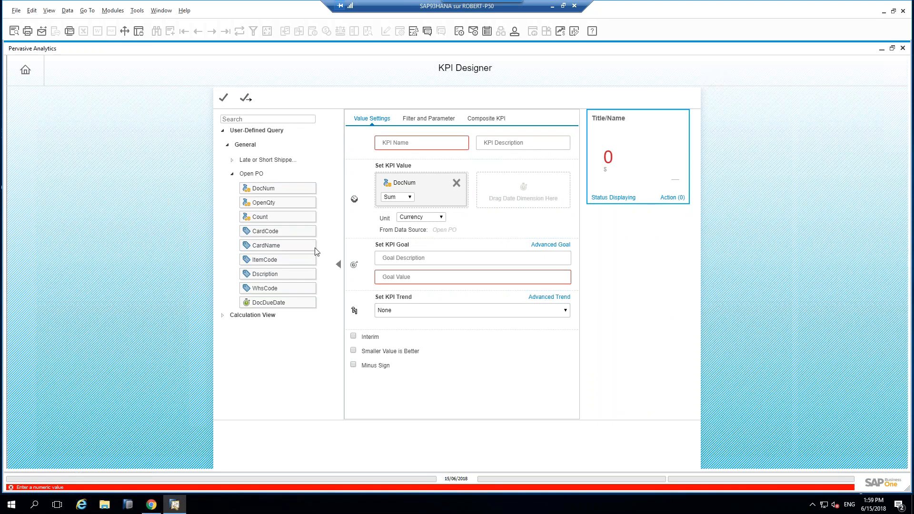
{"action": "left_click", "coordinate": [414, 145]}
{"action": "type", "text": "demo"}
{"action": "key", "text": "Tab"}
{"action": "type", "text": "de"}
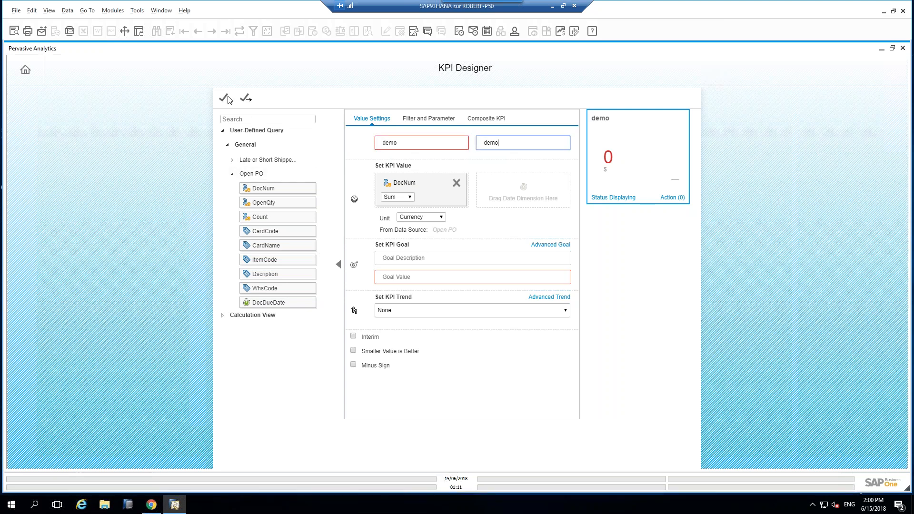
{"action": "left_click", "coordinate": [226, 98]}
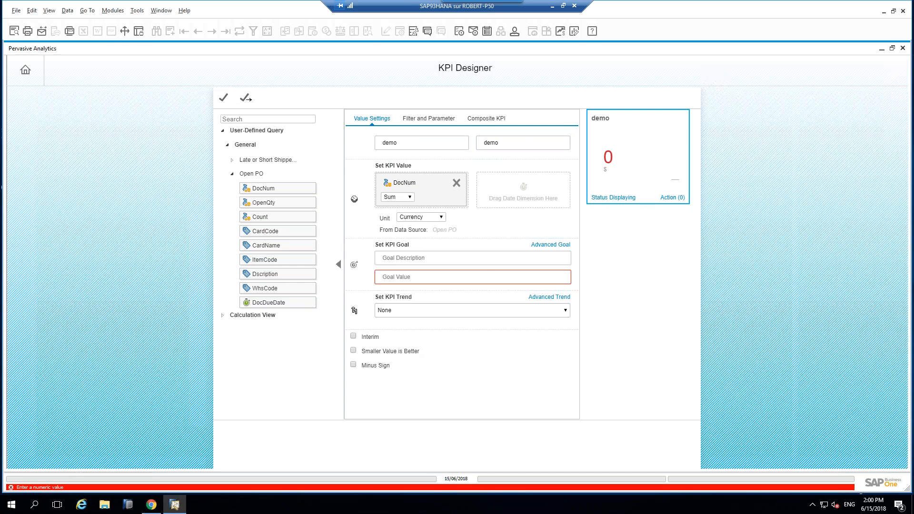
Set the KPI's goal value to 30, keep the trend at None, and save the KPI.
{"action": "left_click", "coordinate": [421, 277]}
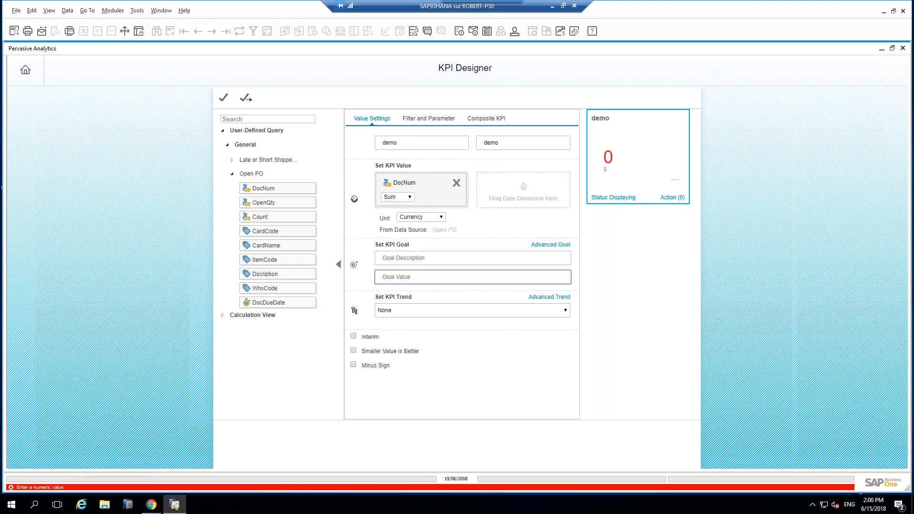
{"action": "type", "text": "30"}
{"action": "left_click", "coordinate": [410, 310]}
{"action": "left_click", "coordinate": [412, 312]}
{"action": "left_click", "coordinate": [224, 100]}
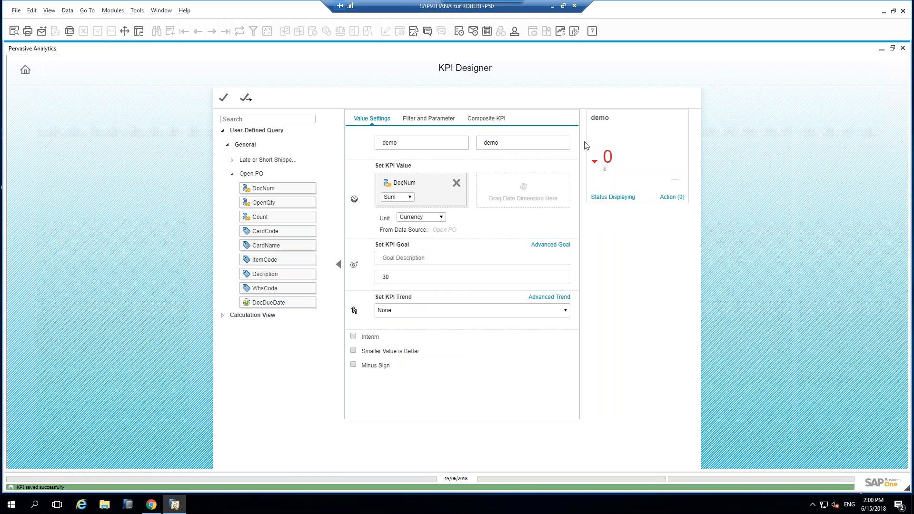
Open the My Top 5 Customers dashboard and add CardCode as a target dimension placed before Customer Name.
{"action": "left_click", "coordinate": [26, 73]}
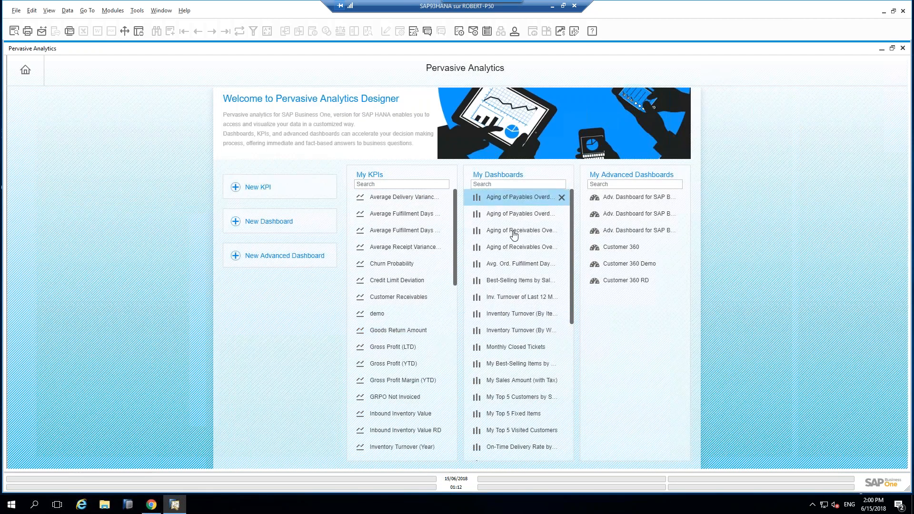
{"action": "left_click", "coordinate": [516, 398]}
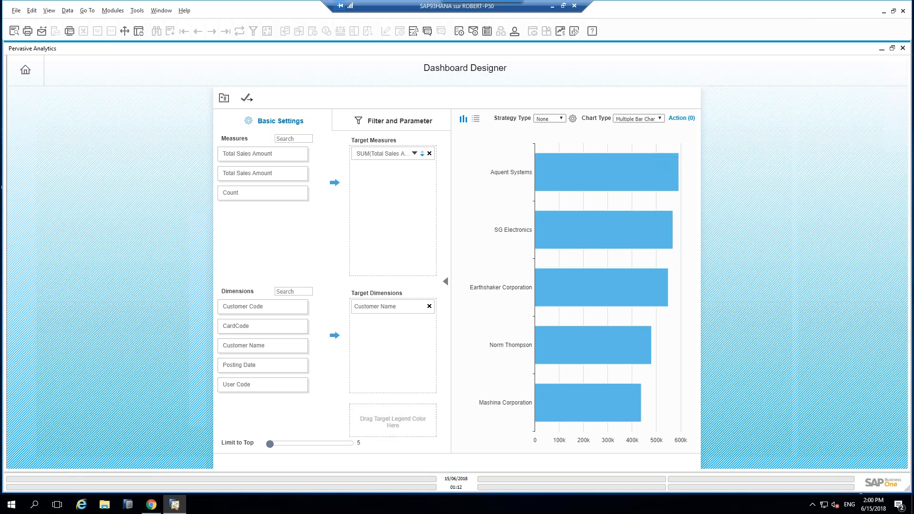
{"action": "left_click_drag", "start_coordinate": [301, 325], "coordinate": [375, 327]}
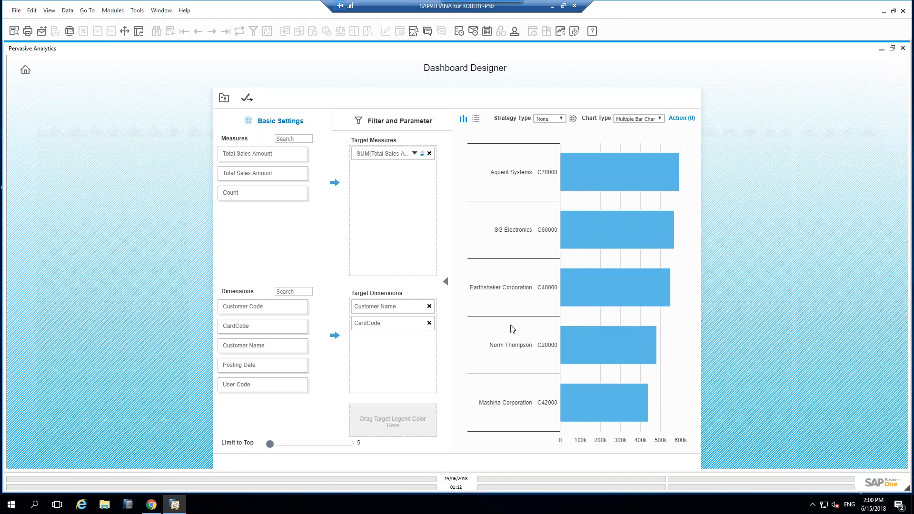
{"action": "left_click_drag", "start_coordinate": [376, 309], "coordinate": [379, 347]}
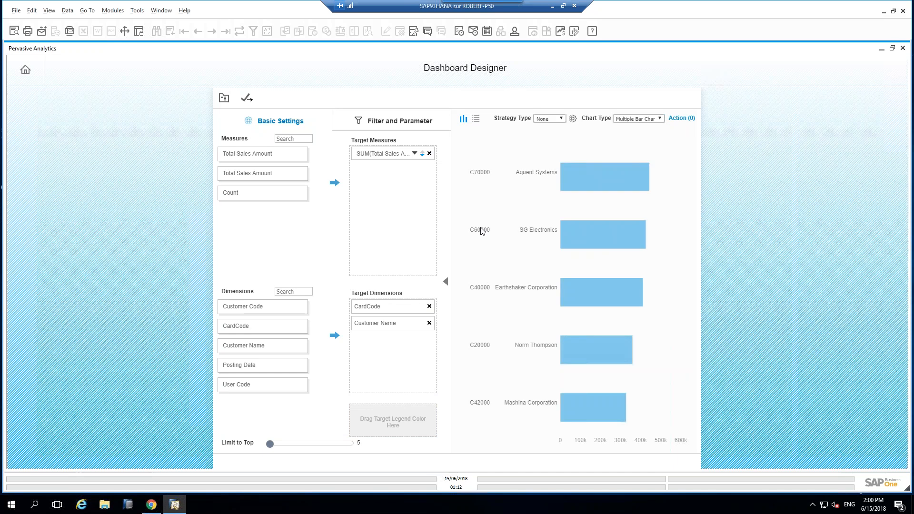
Try the Pie, Bubble and Line chart types on the dashboard, and leave the designer discarding the changes.
{"action": "left_click", "coordinate": [660, 119]}
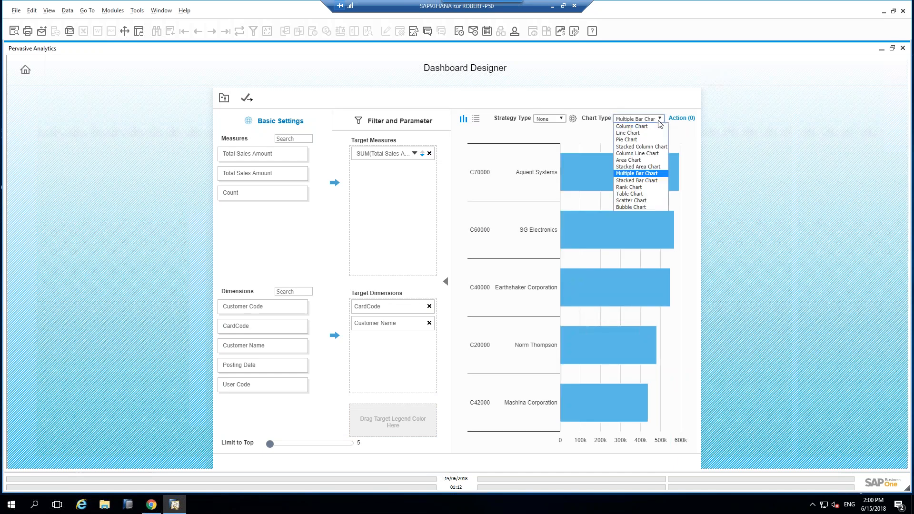
{"action": "left_click", "coordinate": [628, 141]}
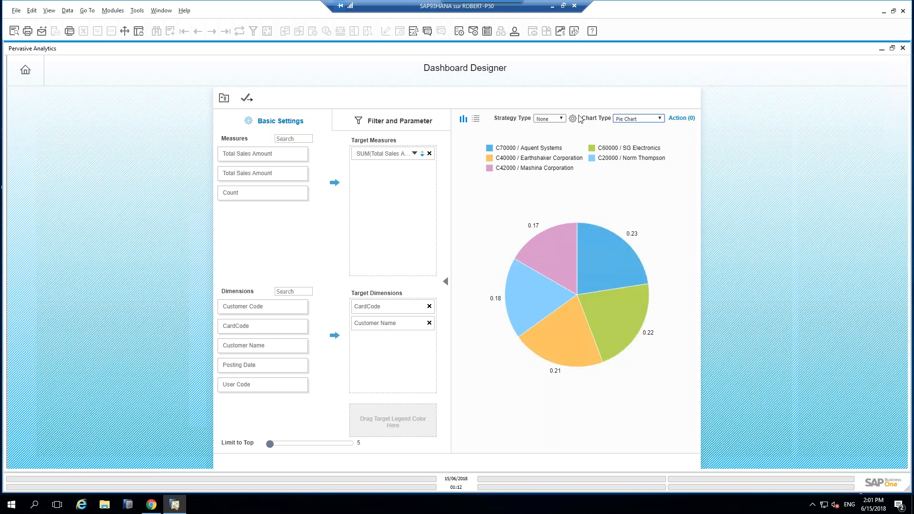
{"action": "left_click", "coordinate": [661, 120]}
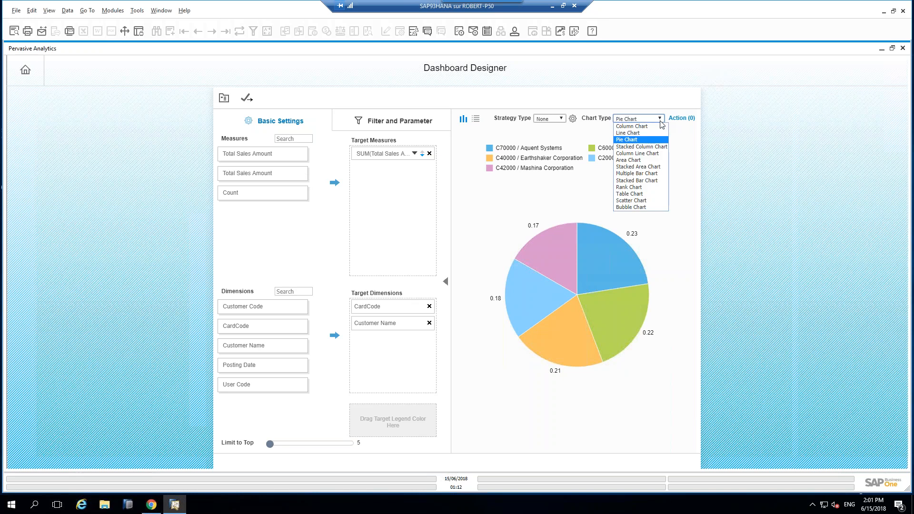
{"action": "left_click", "coordinate": [635, 208]}
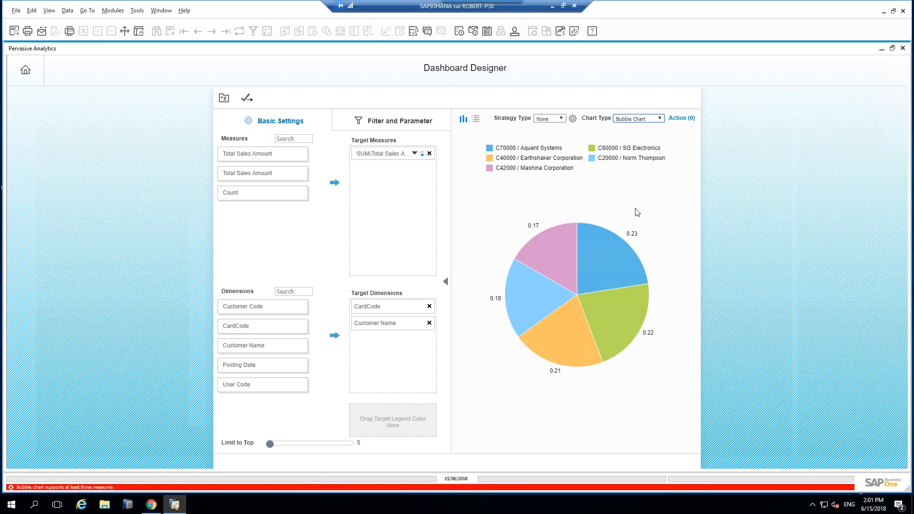
{"action": "left_click", "coordinate": [662, 122]}
{"action": "left_click", "coordinate": [633, 134]}
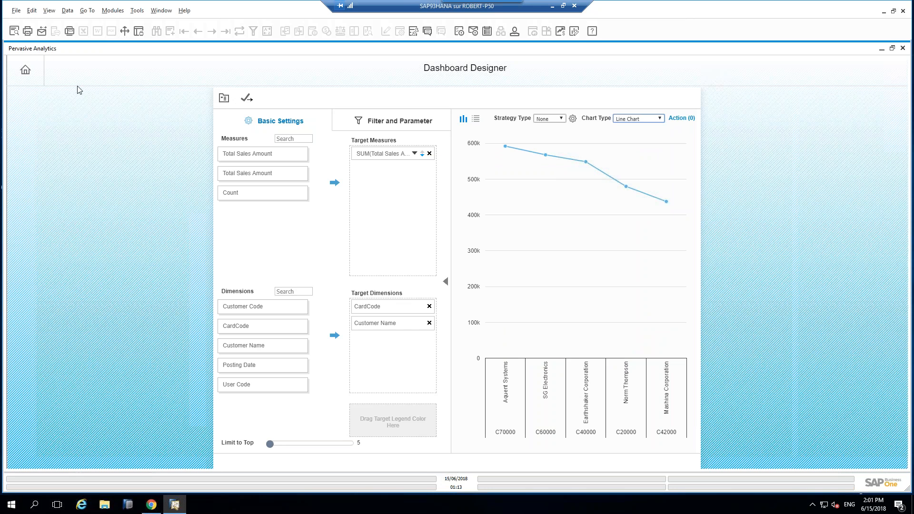
{"action": "left_click", "coordinate": [26, 71]}
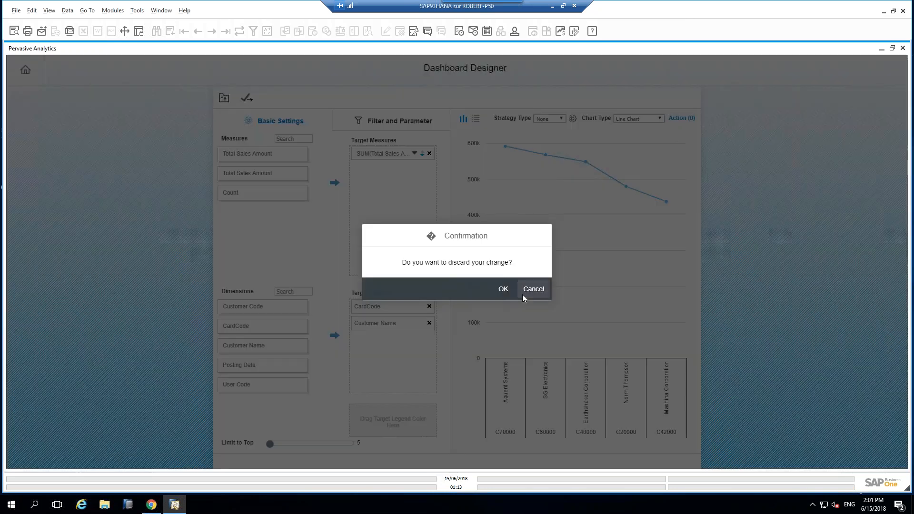
{"action": "left_click", "coordinate": [507, 293]}
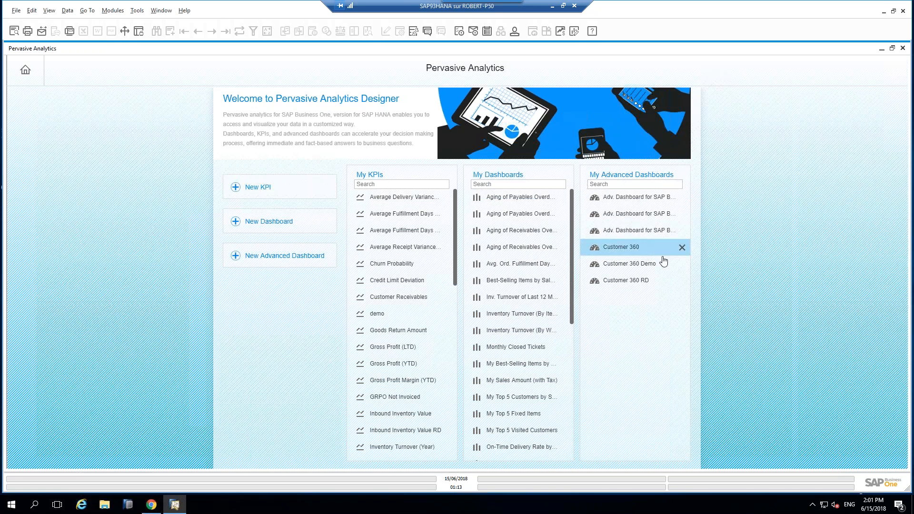
Open the Customer 360 advanced dashboard and look through its Sales, Order Fulfillment, General and Receivables pages.
{"action": "left_click", "coordinate": [599, 251]}
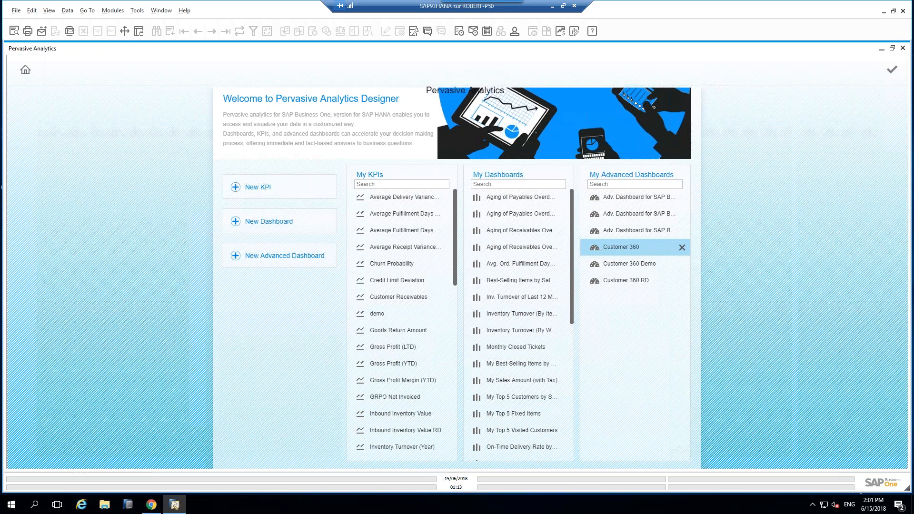
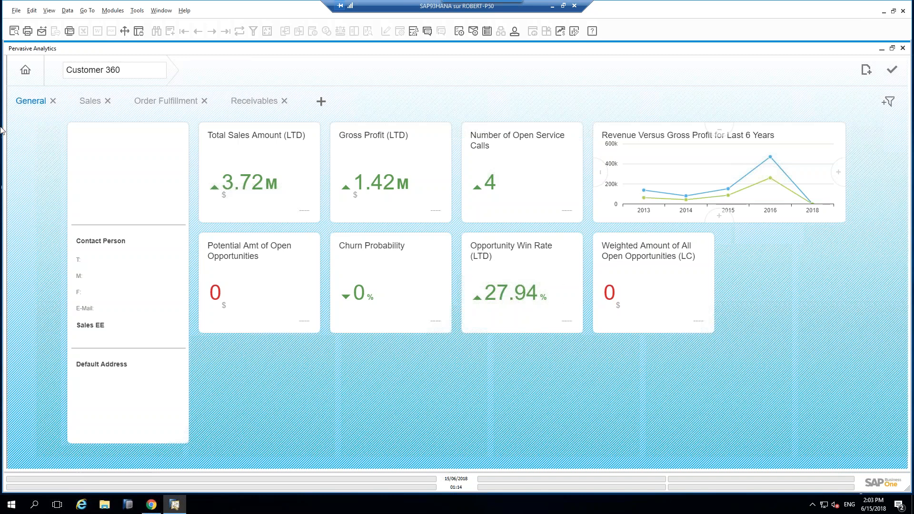
{"action": "left_click", "coordinate": [84, 105]}
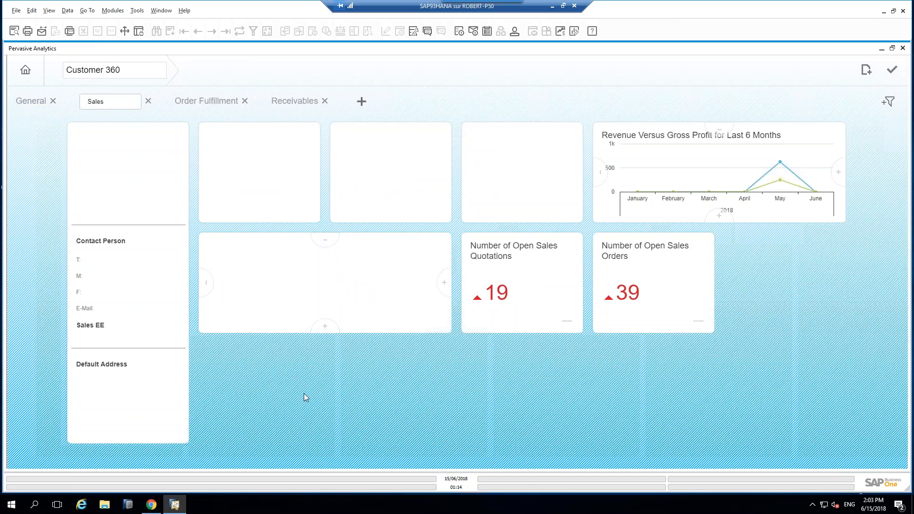
{"action": "left_click", "coordinate": [205, 107]}
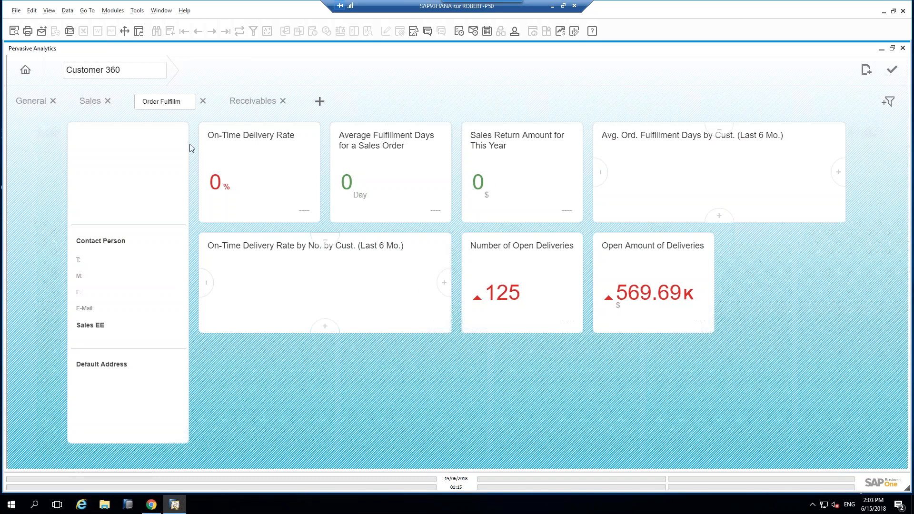
{"action": "left_click", "coordinate": [29, 103]}
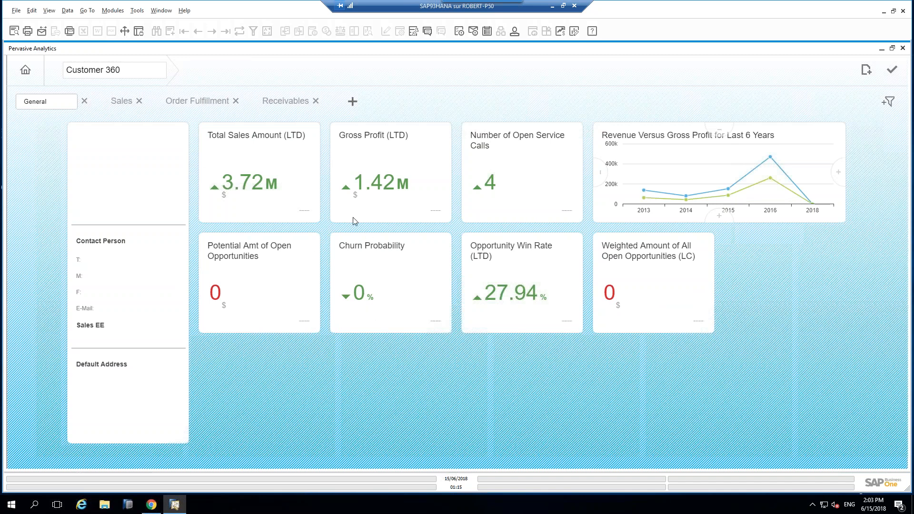
{"action": "left_click", "coordinate": [297, 102]}
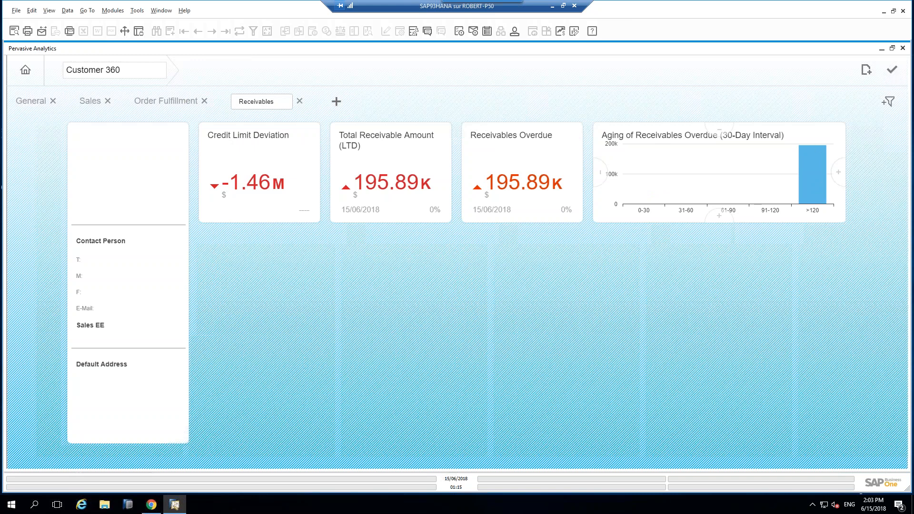
Save the advanced dashboard as a new one named Customer 360 demo 1.
{"action": "left_click", "coordinate": [892, 69]}
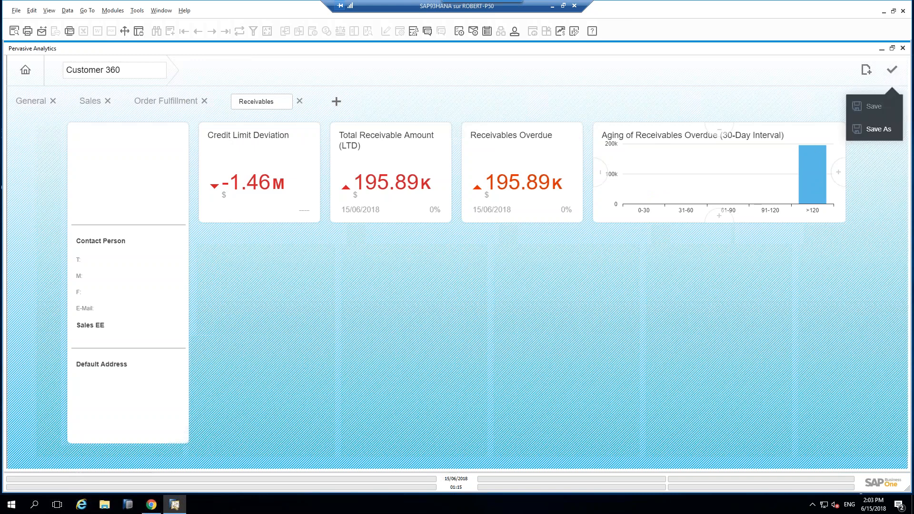
{"action": "left_click", "coordinate": [874, 131]}
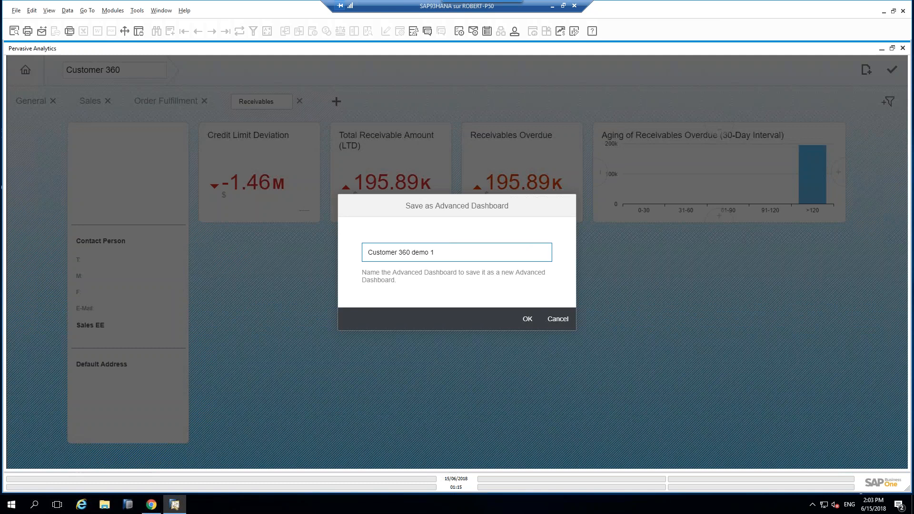
{"action": "left_click", "coordinate": [528, 321]}
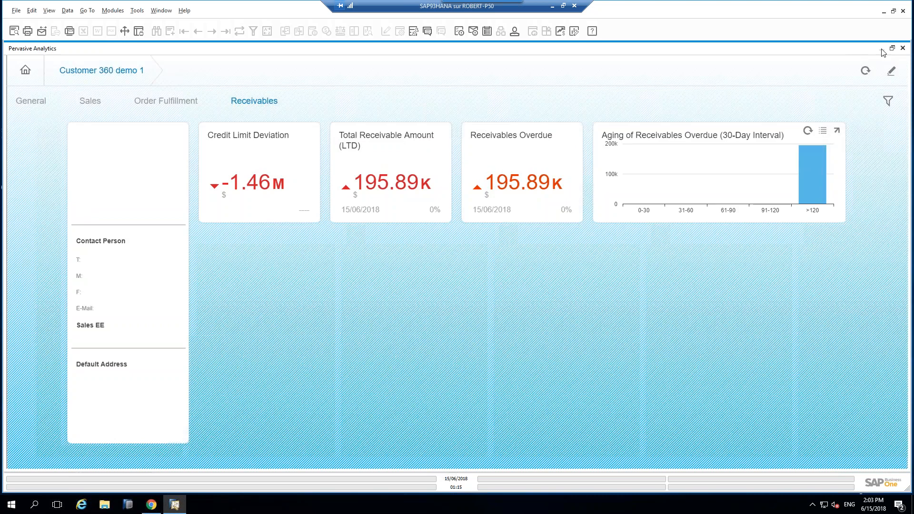
Minimize the Pervasive Analytics window and save the edited layout to the user's own cockpit.
{"action": "left_click", "coordinate": [882, 49]}
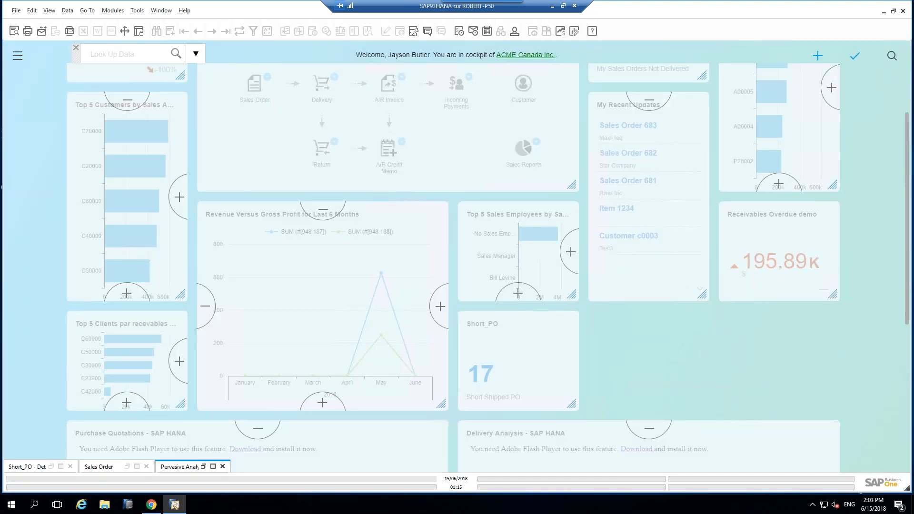
{"action": "left_click", "coordinate": [855, 58]}
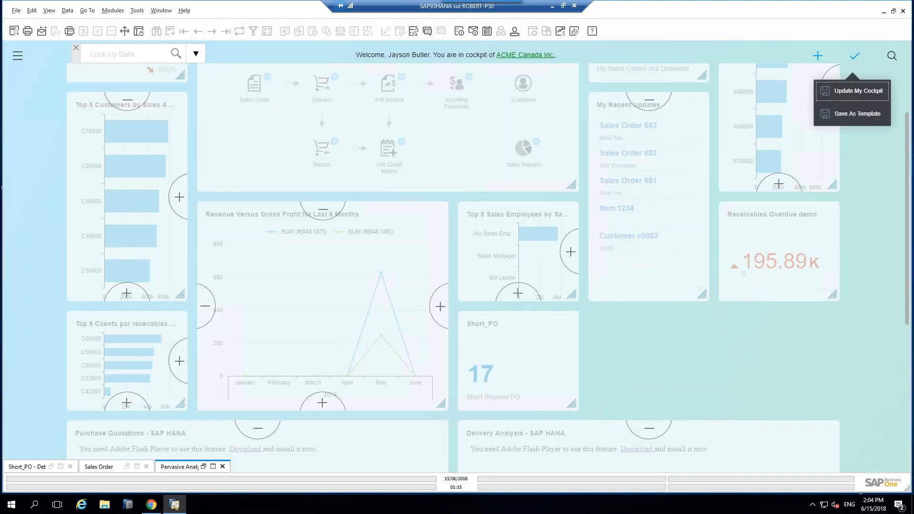
{"action": "left_click", "coordinate": [855, 92]}
Examine the widgets and dashboards across the whole cockpit.
{"action": "scroll", "coordinate": [524, 385], "scroll_direction": "down", "scroll_amount": 4}
{"action": "scroll", "coordinate": [275, 380], "scroll_direction": "up", "scroll_amount": 2}
{"action": "scroll", "coordinate": [566, 365], "scroll_direction": "up", "scroll_amount": 2}
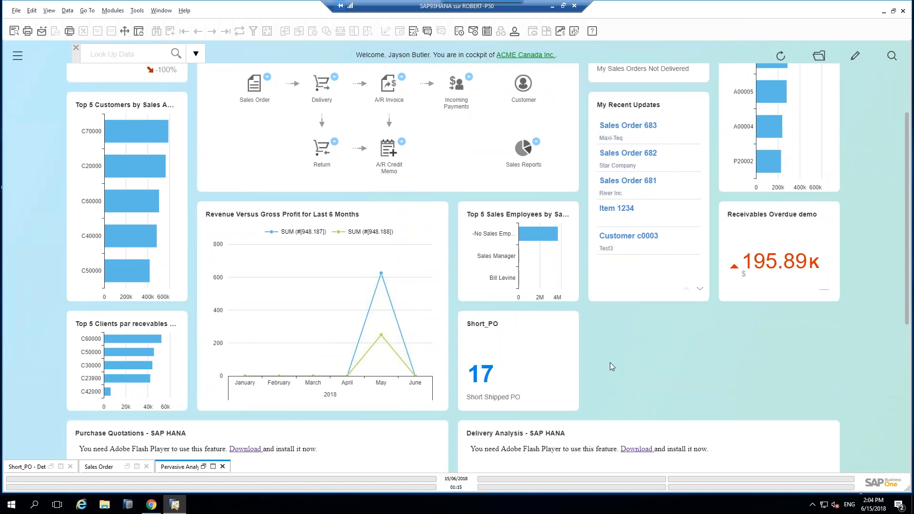
{"action": "scroll", "coordinate": [728, 356], "scroll_direction": "up", "scroll_amount": 2}
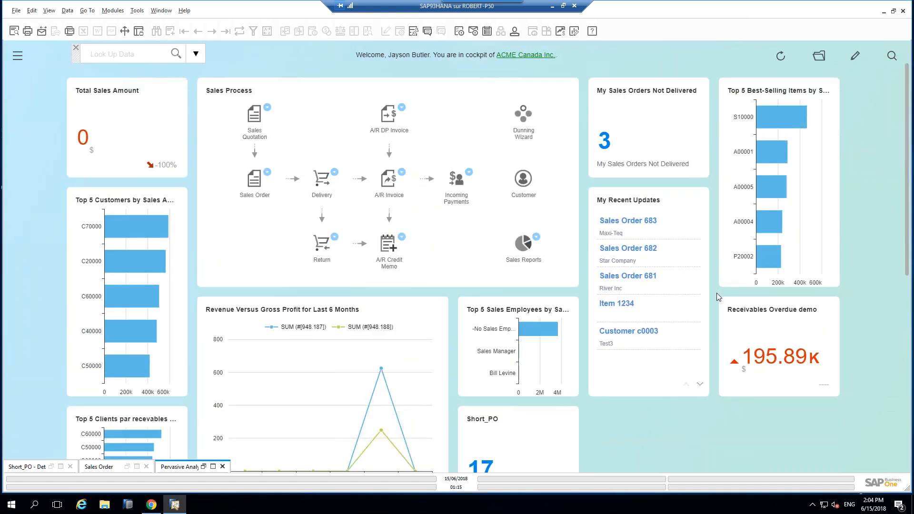
{"action": "scroll", "coordinate": [716, 305], "scroll_direction": "down", "scroll_amount": 8}
{"action": "scroll", "coordinate": [633, 148], "scroll_direction": "up", "scroll_amount": 8}
{"action": "scroll", "coordinate": [369, 332], "scroll_direction": "down", "scroll_amount": 1}
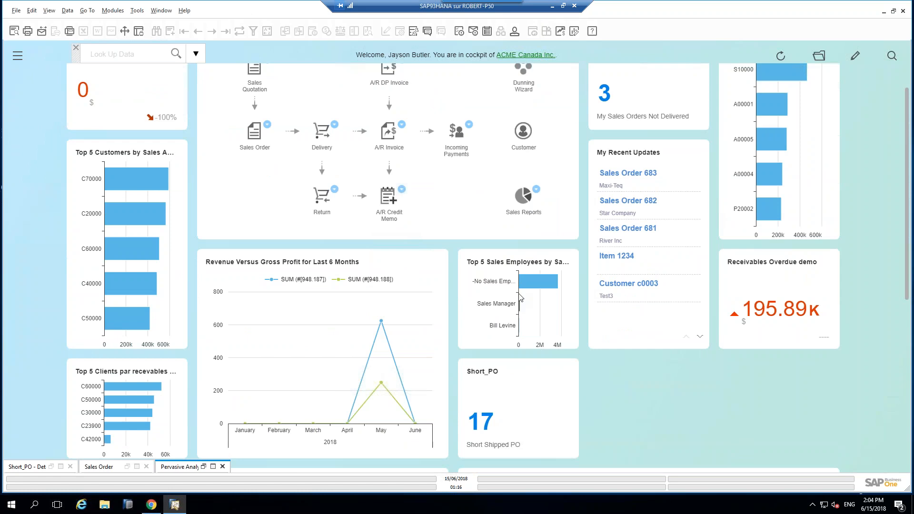
{"action": "scroll", "coordinate": [406, 157], "scroll_direction": "up", "scroll_amount": 1}
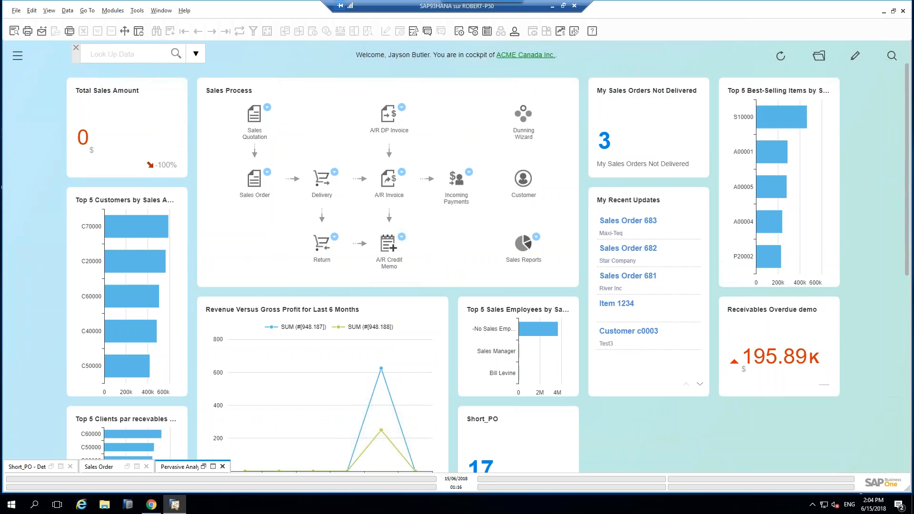
Close the minimized Pervasive Analytics, Sales Order and Short_PO detail windows.
{"action": "scroll", "coordinate": [399, 150], "scroll_direction": "down", "scroll_amount": 1}
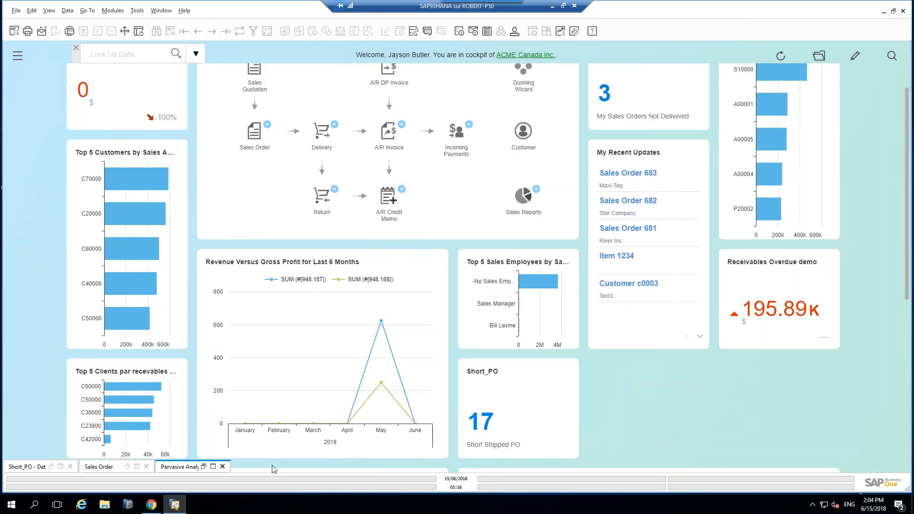
{"action": "left_click", "coordinate": [223, 467]}
{"action": "left_click", "coordinate": [146, 467]}
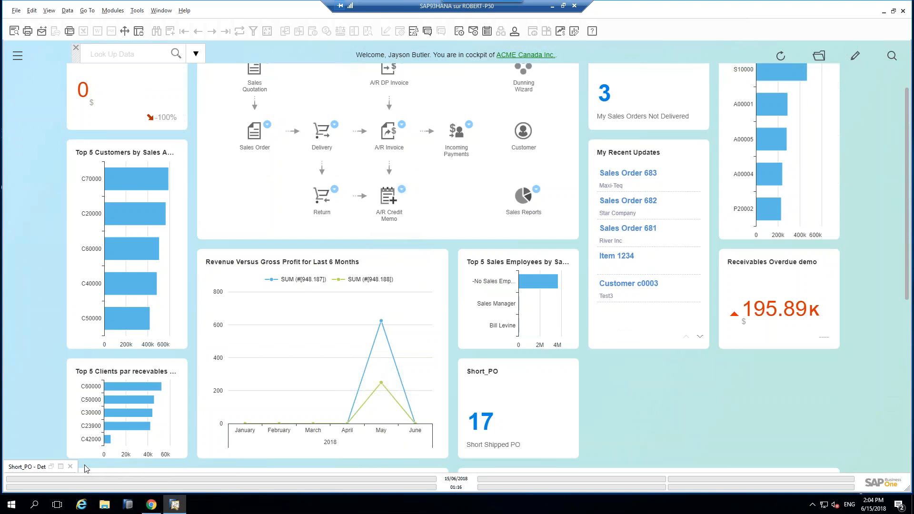
{"action": "left_click", "coordinate": [70, 466]}
{"action": "scroll", "coordinate": [141, 215], "scroll_direction": "up", "scroll_amount": 1}
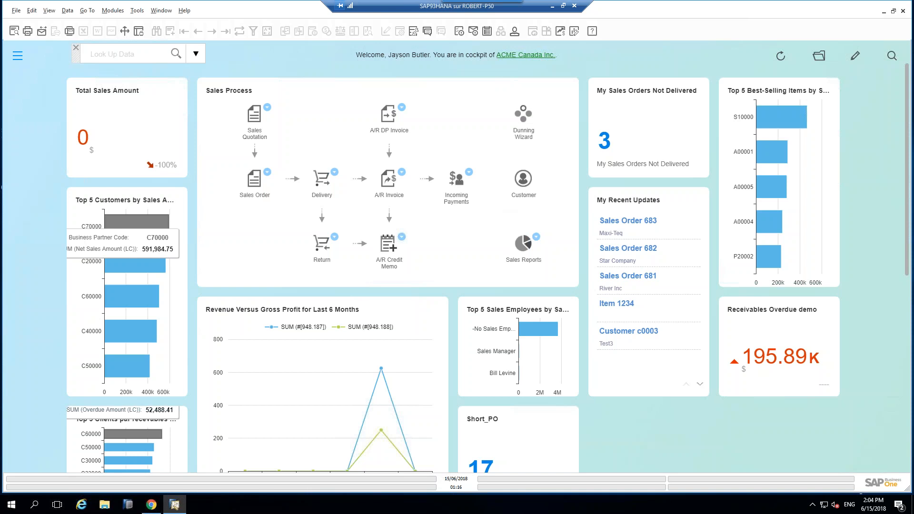
Show the module list, expand Sales - A/R, and view a blank Sales Quotation form before closing it.
{"action": "left_click", "coordinate": [18, 56]}
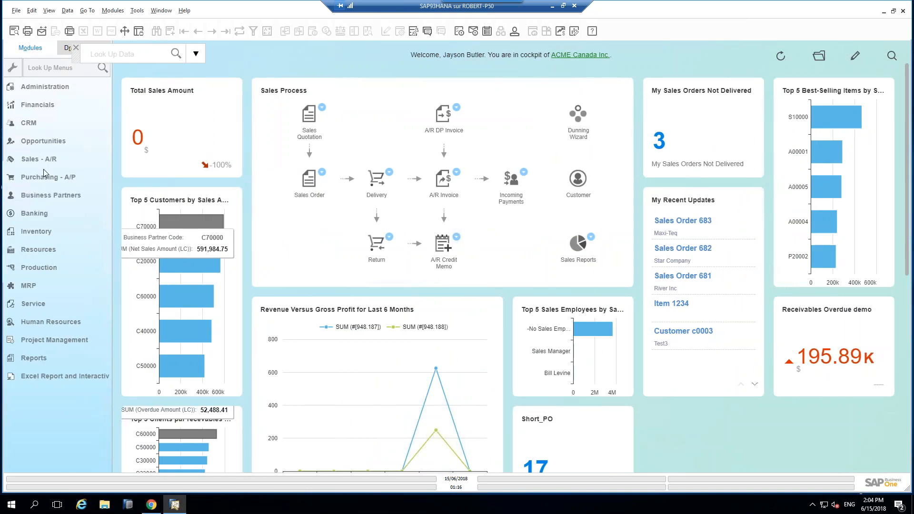
{"action": "left_click", "coordinate": [41, 162]}
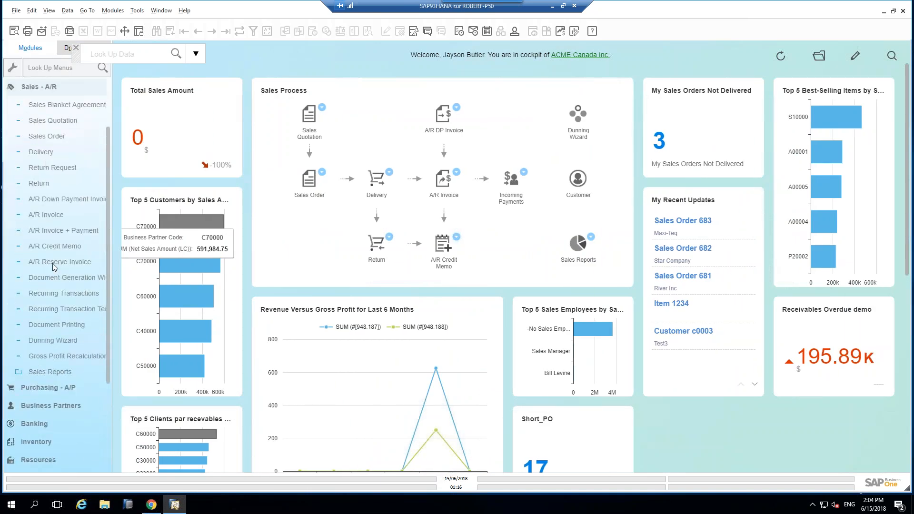
{"action": "left_click", "coordinate": [54, 123]}
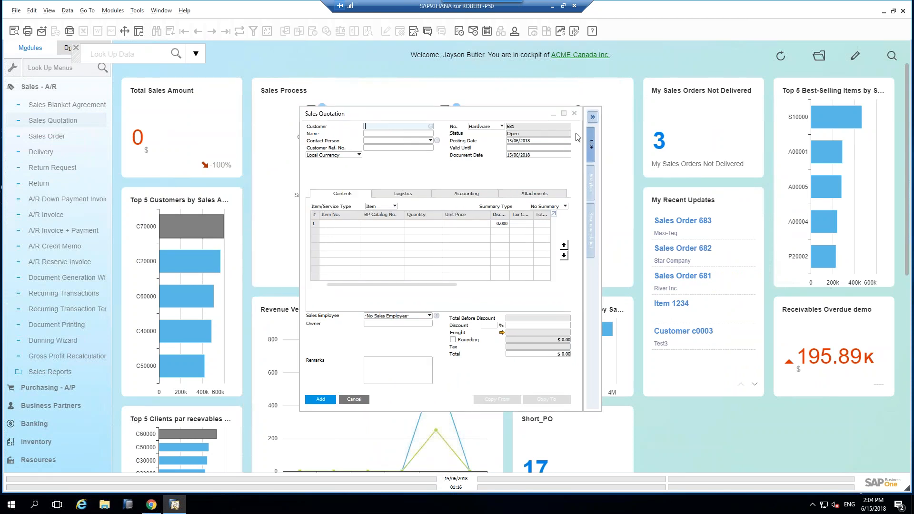
{"action": "left_click", "coordinate": [575, 114]}
Open the Sales Order form, expand its Analytics side panel and bring up the most recent order, for Maxi-Teq.
{"action": "left_click", "coordinate": [48, 137]}
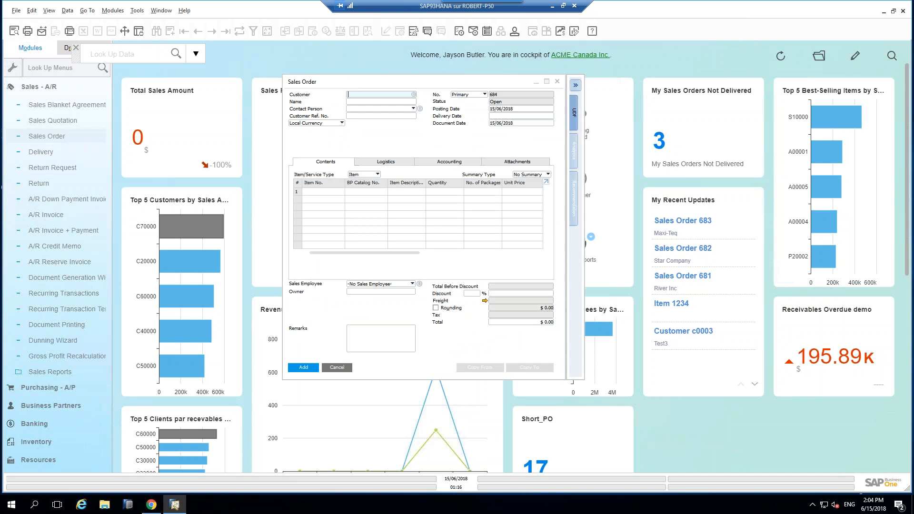
{"action": "left_click", "coordinate": [213, 32]}
{"action": "left_click", "coordinate": [44, 12]}
{"action": "key", "text": "Right"}
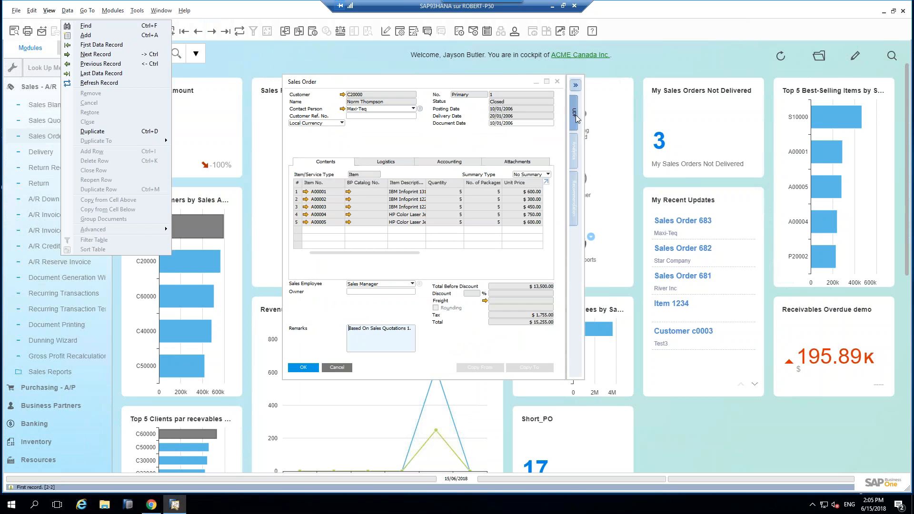
{"action": "left_click", "coordinate": [575, 153]}
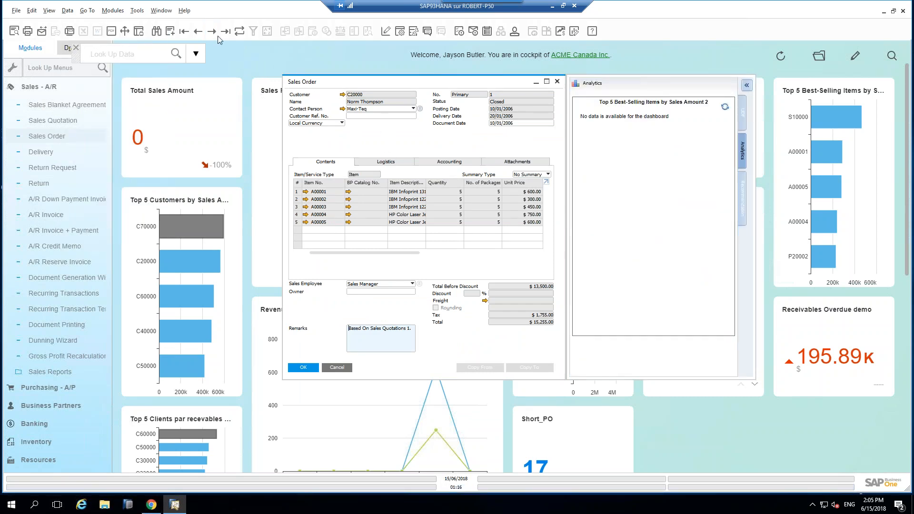
{"action": "left_click", "coordinate": [197, 32]}
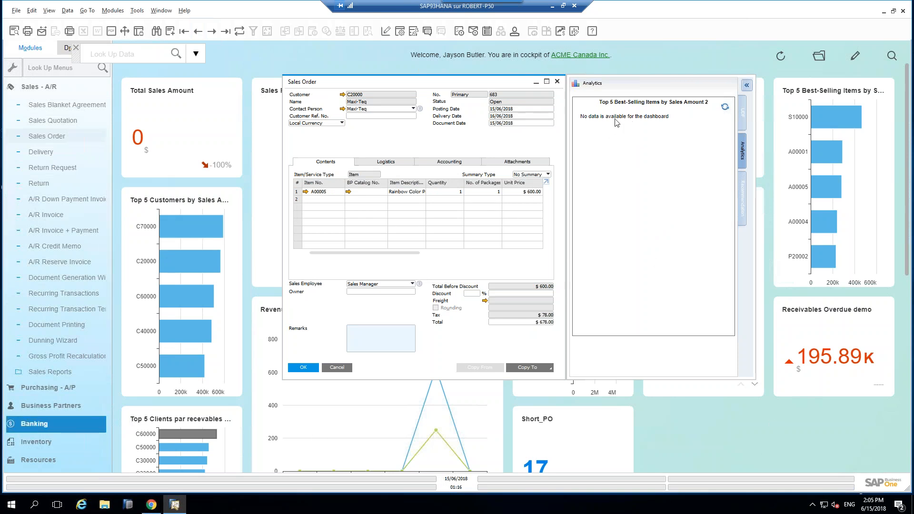
{"action": "left_click", "coordinate": [58, 406]}
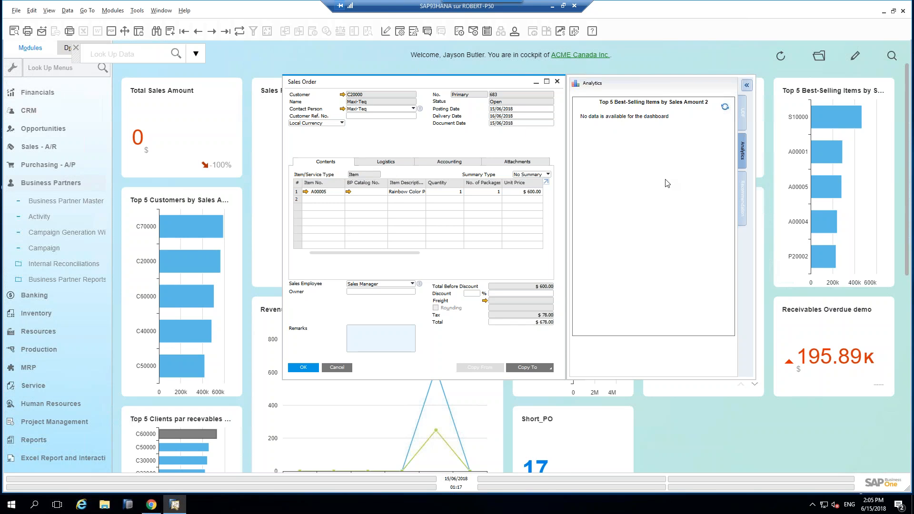
Show the sales recommendations for this customer and add the recommended item P10004 to the order.
{"action": "left_click_drag", "start_coordinate": [331, 84], "coordinate": [290, 83]}
{"action": "left_click", "coordinate": [701, 198]}
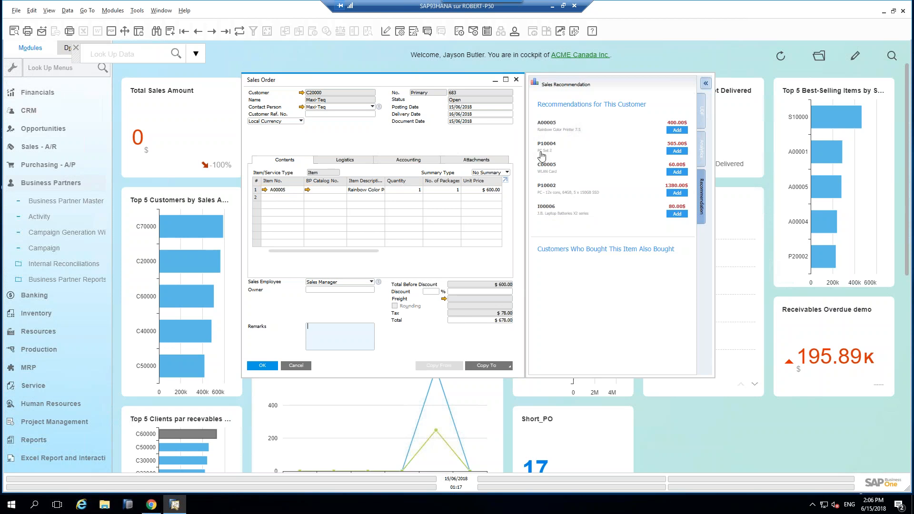
{"action": "left_click", "coordinate": [676, 152]}
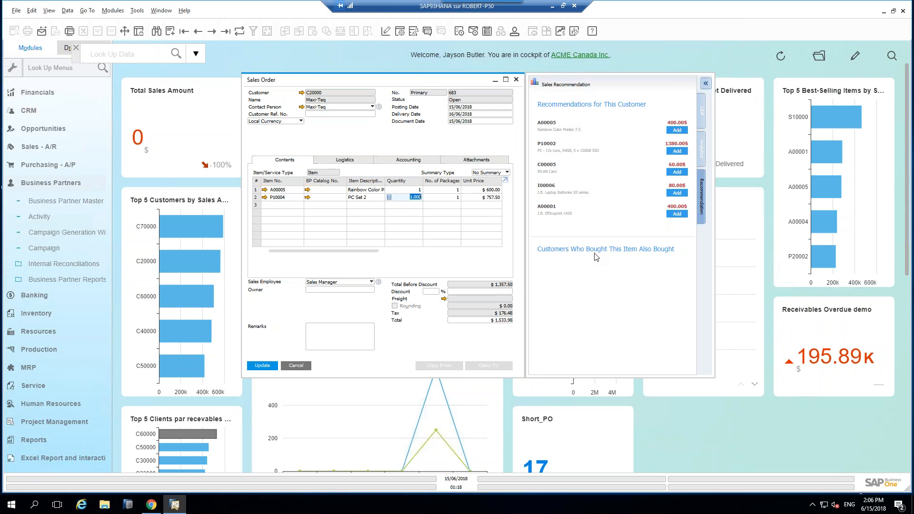
Enlarge the Sales Order window to check the recommendations, and close the order with its changes saved.
{"action": "left_click", "coordinate": [518, 380]}
{"action": "left_click_drag", "start_coordinate": [518, 380], "coordinate": [532, 436]}
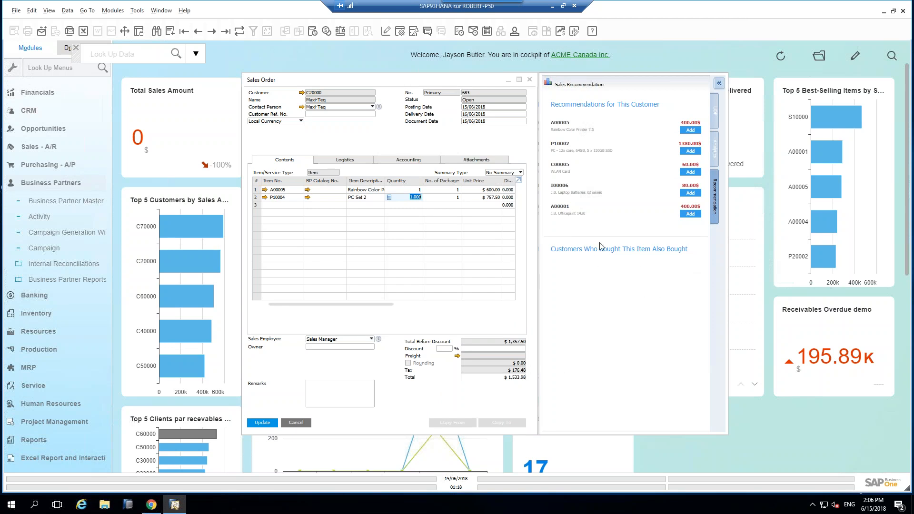
{"action": "scroll", "coordinate": [729, 354], "scroll_direction": "down", "scroll_amount": 3}
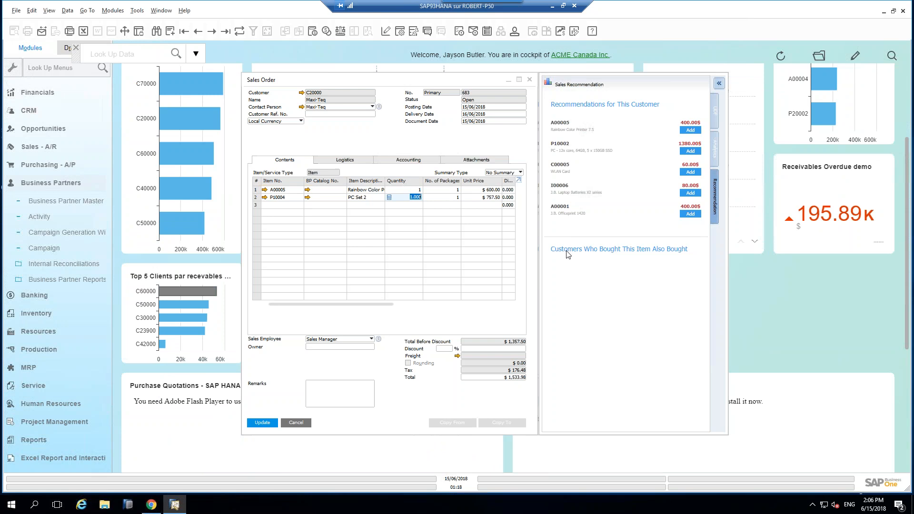
{"action": "left_click", "coordinate": [530, 80]}
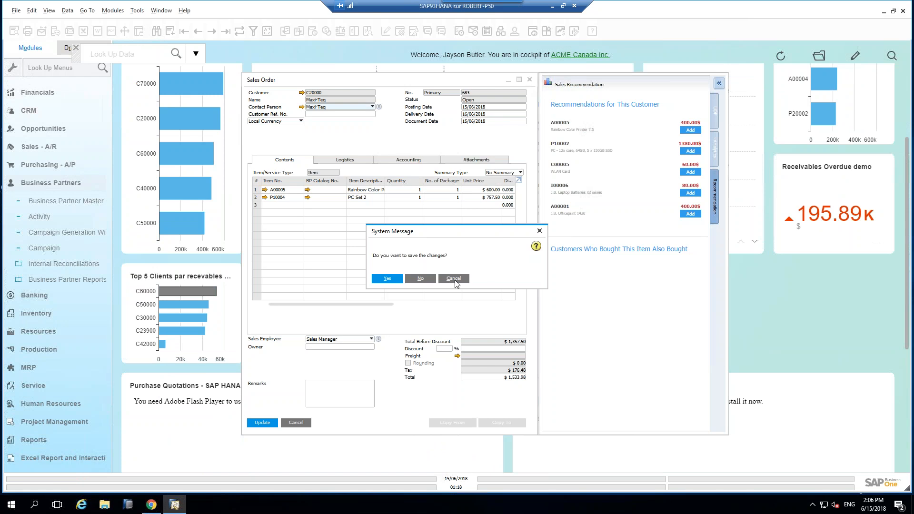
{"action": "left_click", "coordinate": [386, 279]}
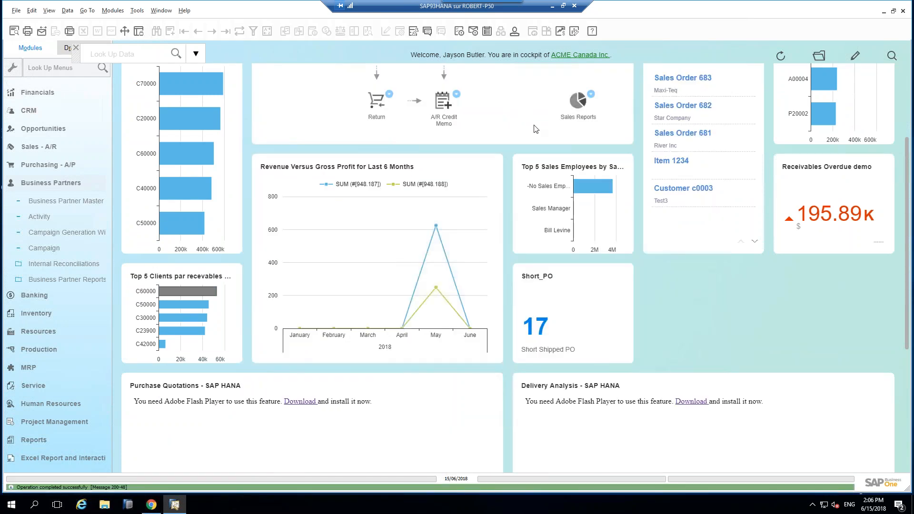
Collapse the Business Partners module and move the data search box clear of the Drag & Relate heading.
{"action": "left_click", "coordinate": [47, 164]}
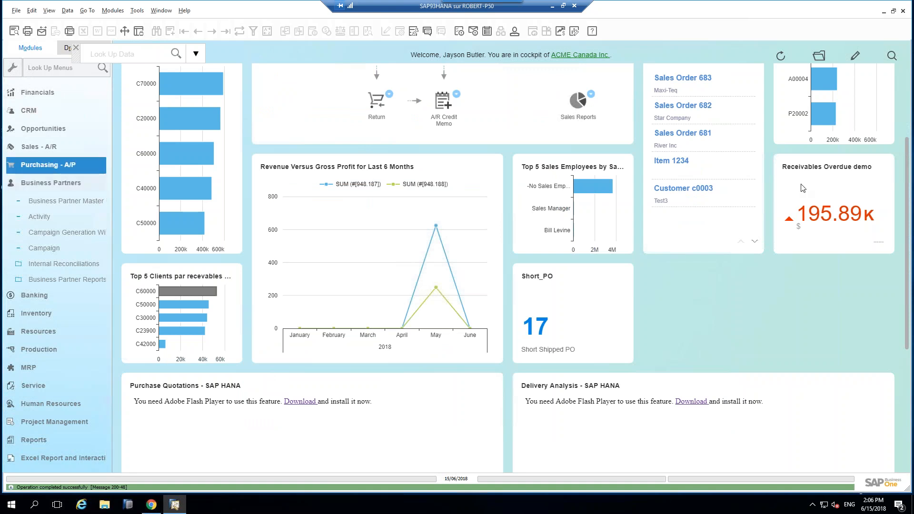
{"action": "scroll", "coordinate": [814, 188], "scroll_direction": "up", "scroll_amount": 3}
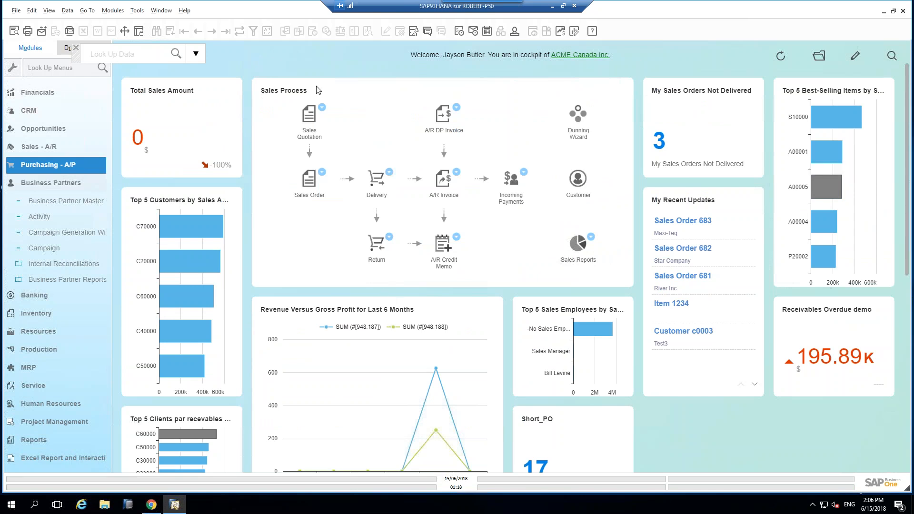
{"action": "scroll", "coordinate": [451, 189], "scroll_direction": "down", "scroll_amount": 2}
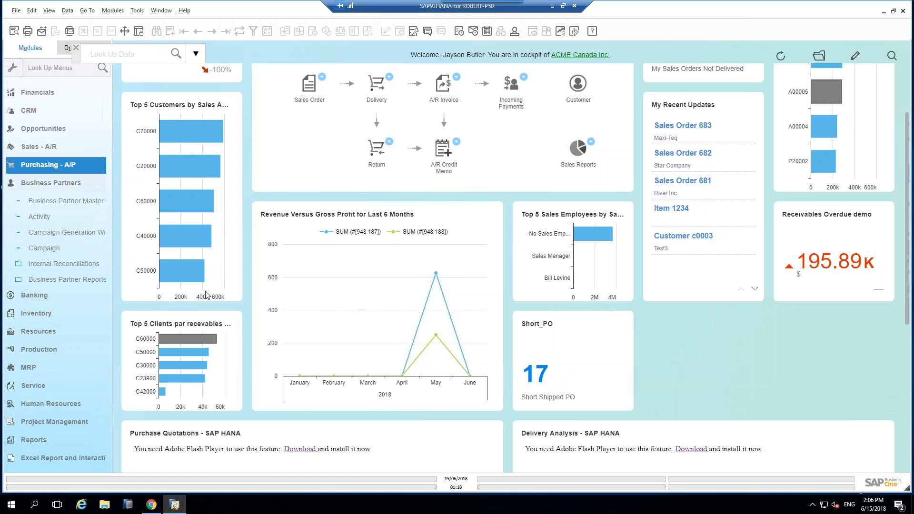
{"action": "scroll", "coordinate": [720, 188], "scroll_direction": "up", "scroll_amount": 2}
{"action": "left_click", "coordinate": [39, 186]}
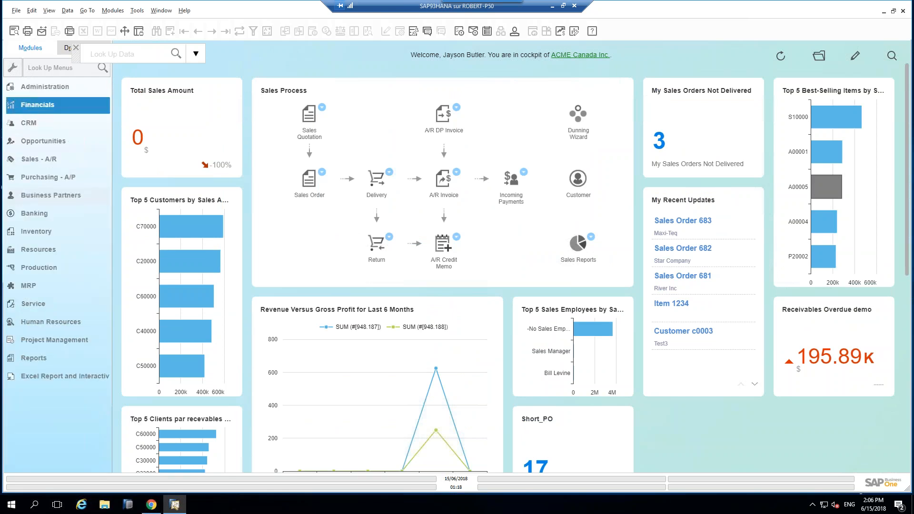
{"action": "left_click_drag", "start_coordinate": [79, 56], "coordinate": [127, 59]}
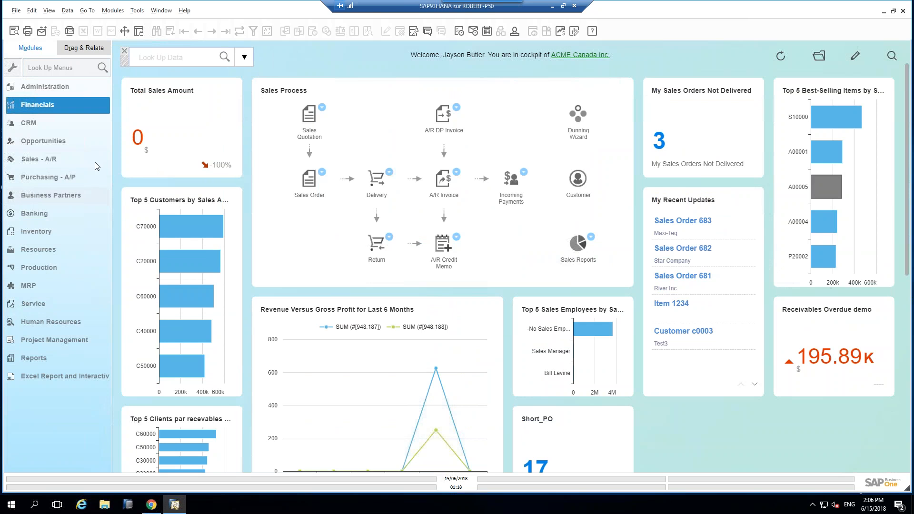
Expand the Administration module and look over the cockpit down to the Purchase Quotations and Delivery Analysis dashboards.
{"action": "left_click", "coordinate": [50, 89]}
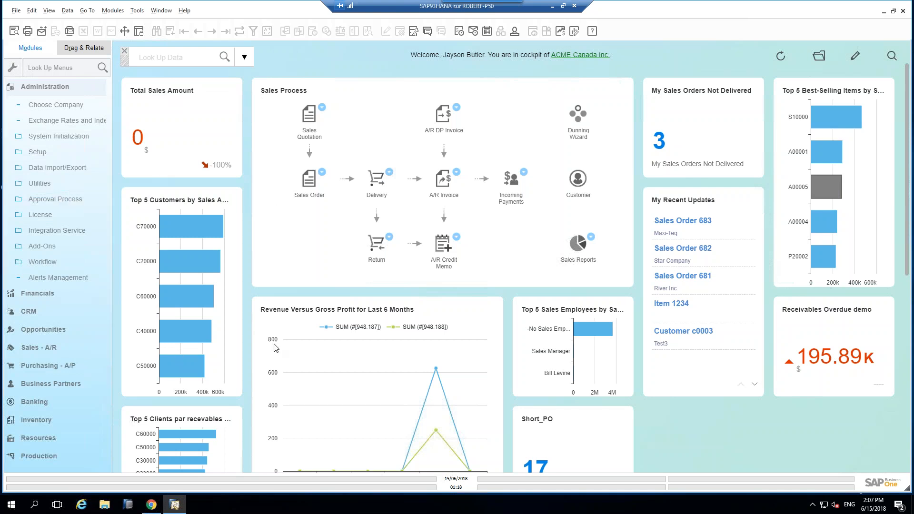
{"action": "mouse_move", "coordinate": [821, 385]}
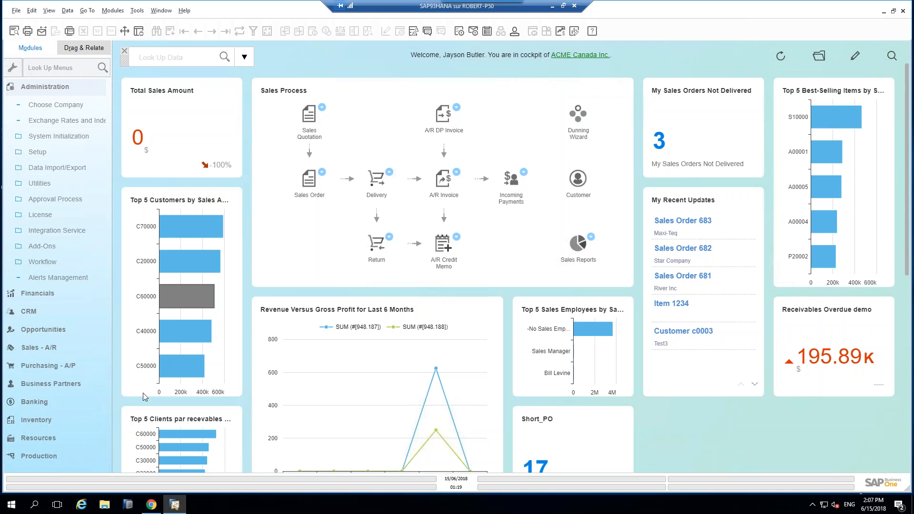
{"action": "left_click", "coordinate": [907, 457]}
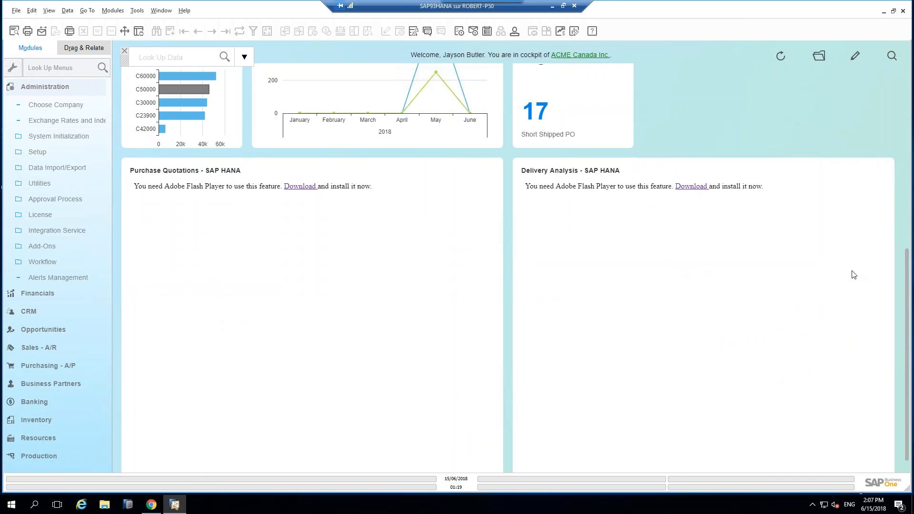
{"action": "left_click_drag", "start_coordinate": [912, 248], "coordinate": [911, 57]}
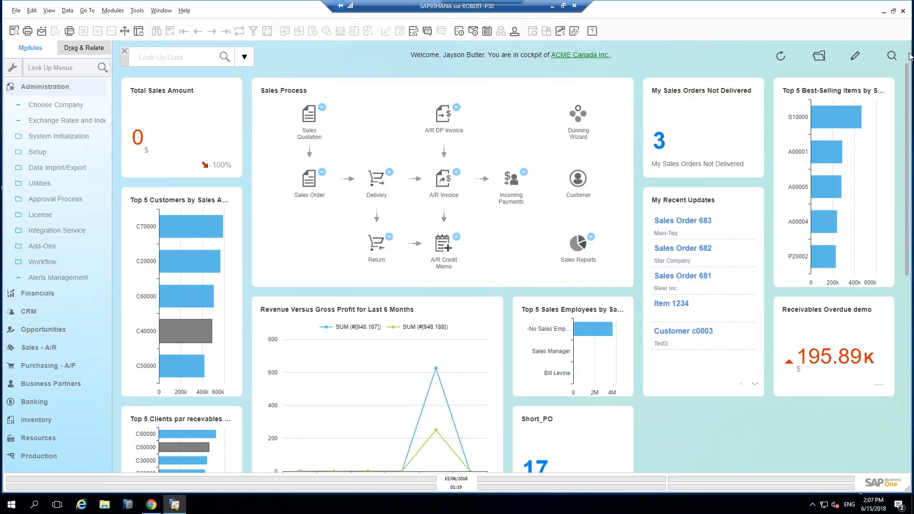